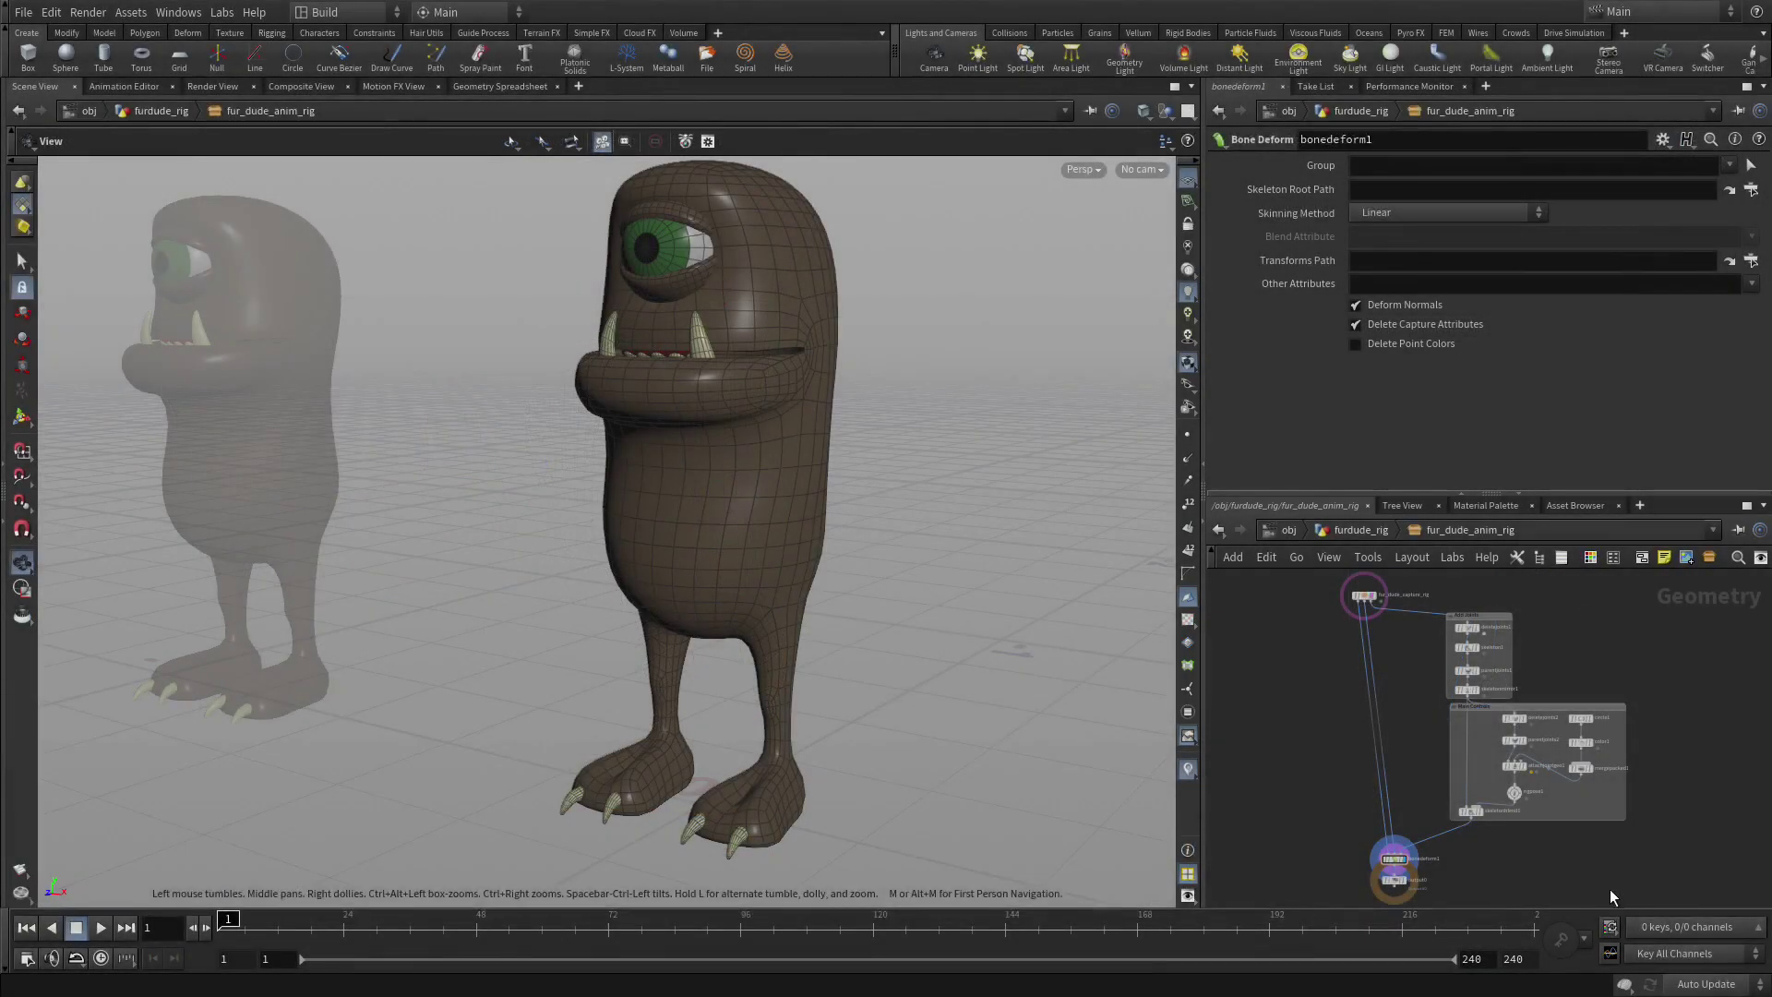
# Rename the skeletonblend1 node to skeletonblend_controls
pyautogui.scroll(6, 1604, 738)
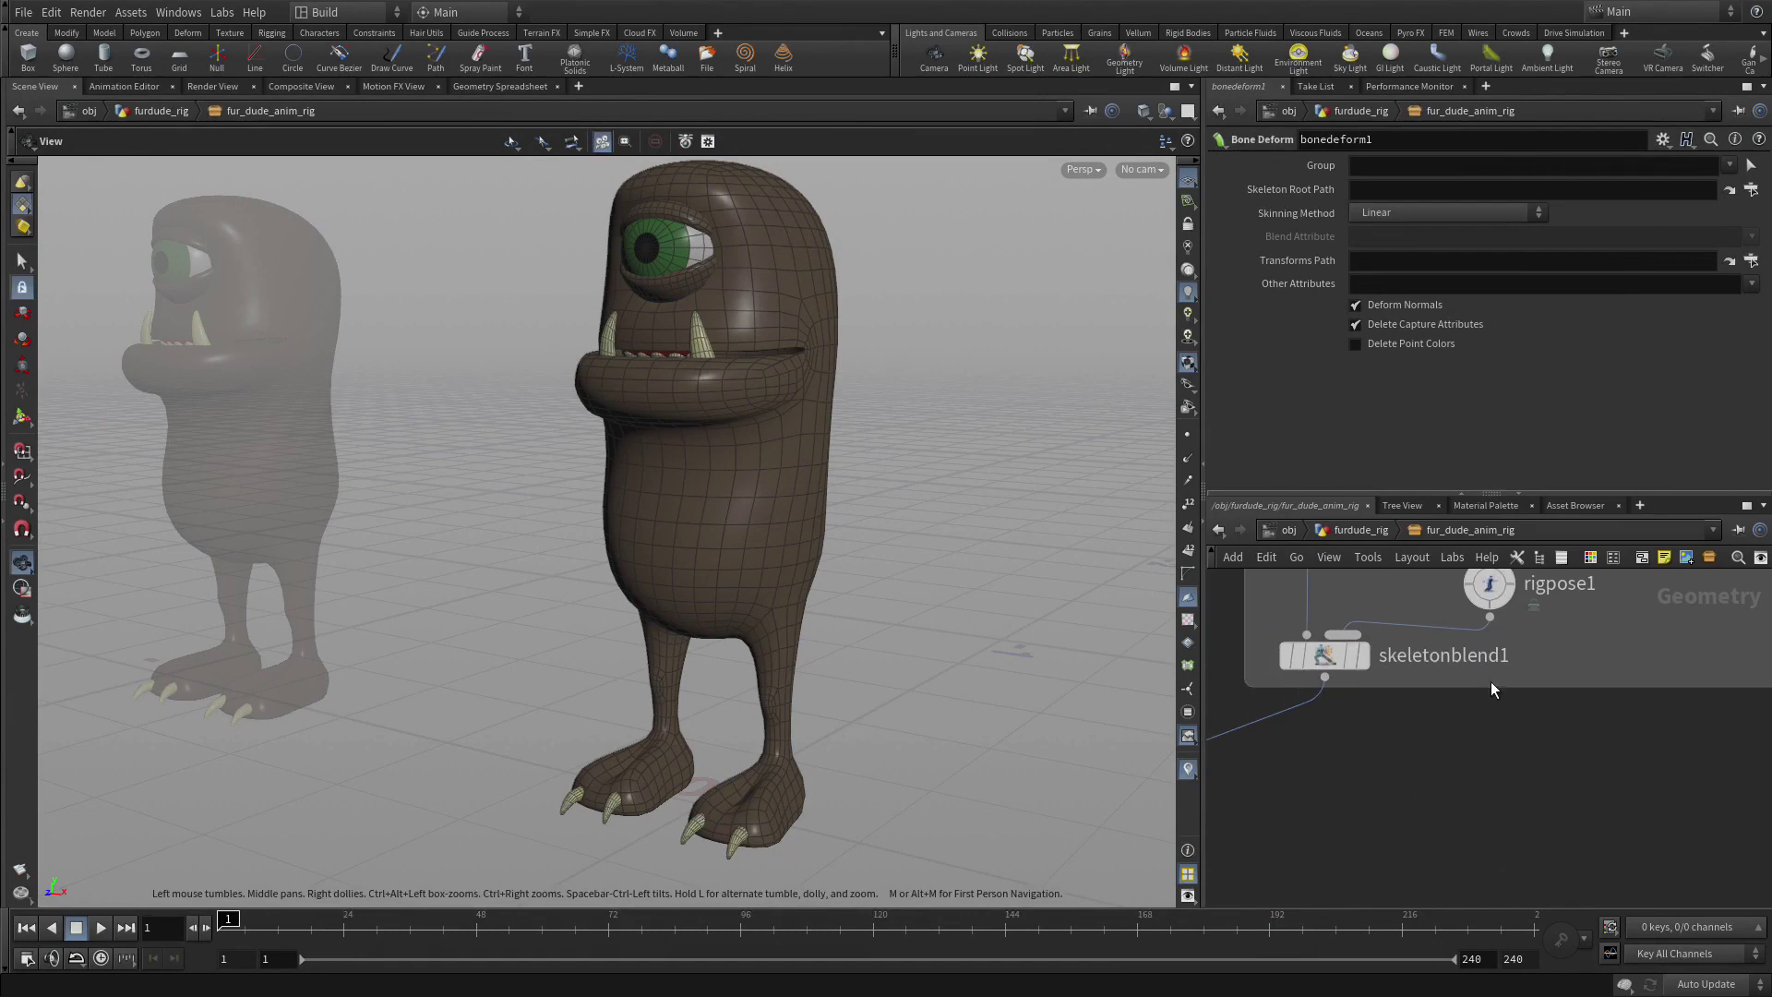
pyautogui.doubleClick(1505, 655)
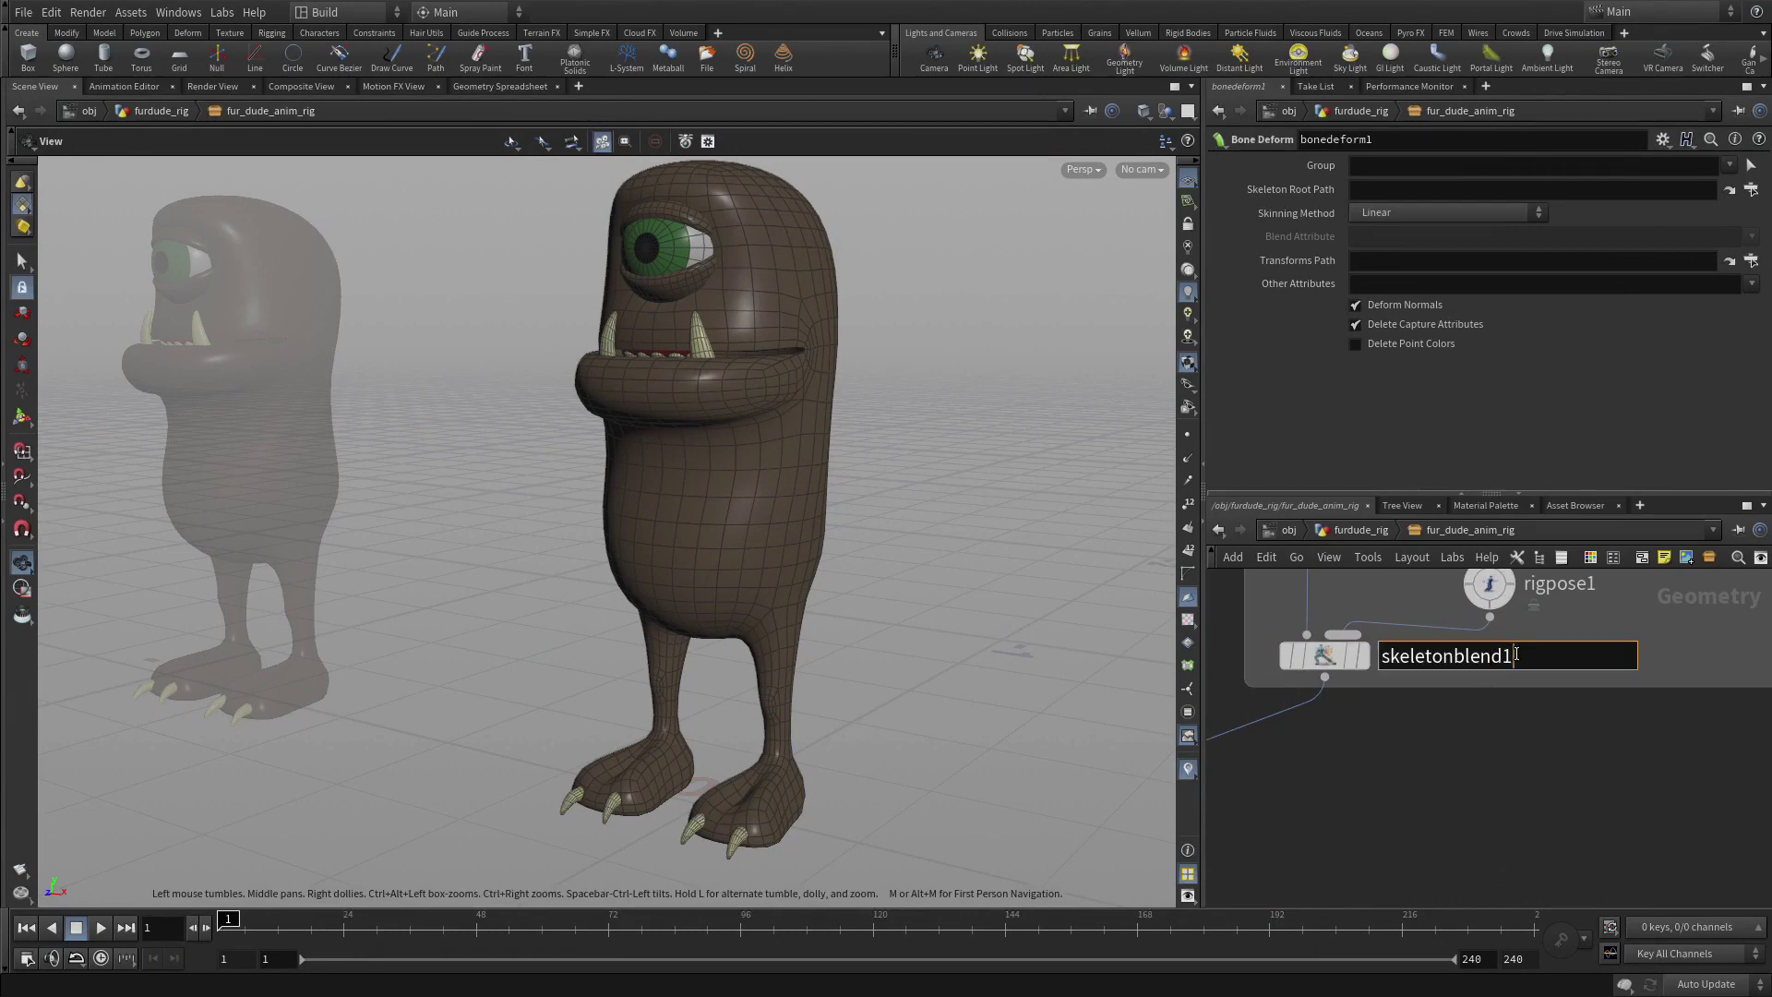
pyautogui.write('_controls')
pyautogui.press('Return')
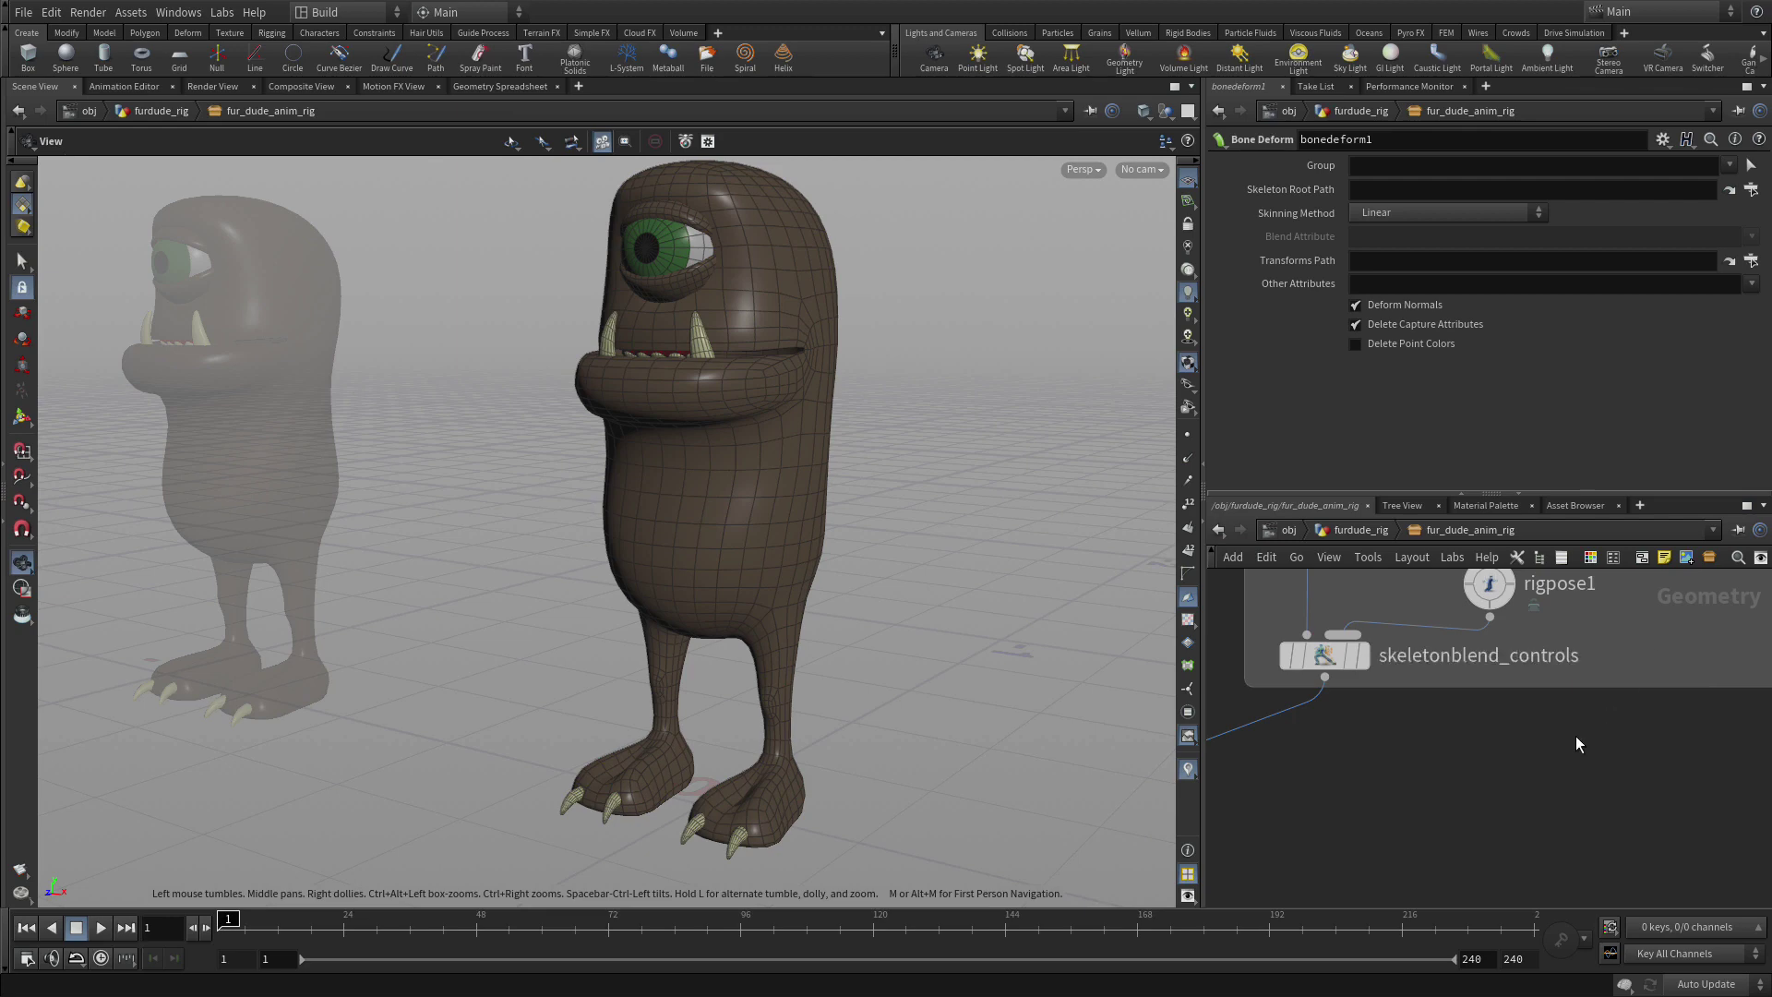
# Add a Delete Joints node fed by skeletonblend_controls and display its result
pyautogui.scroll(-5, 1576, 744)
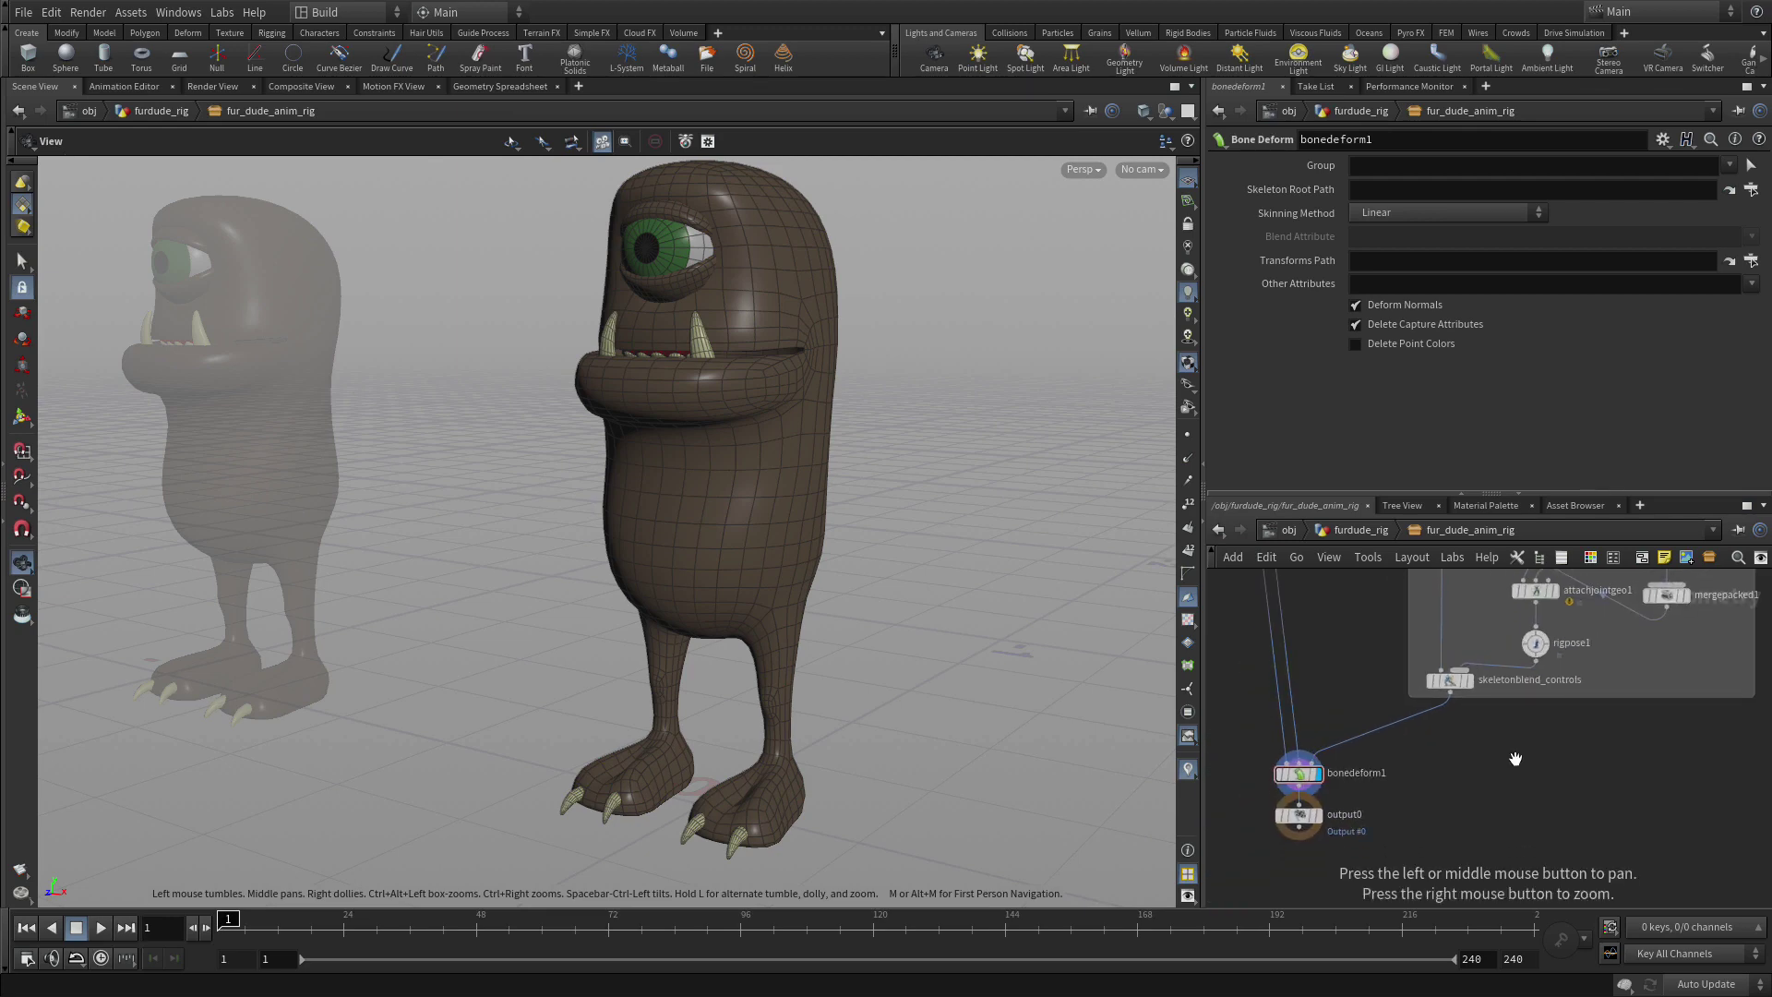
pyautogui.press('Tab')
pyautogui.write('dele')
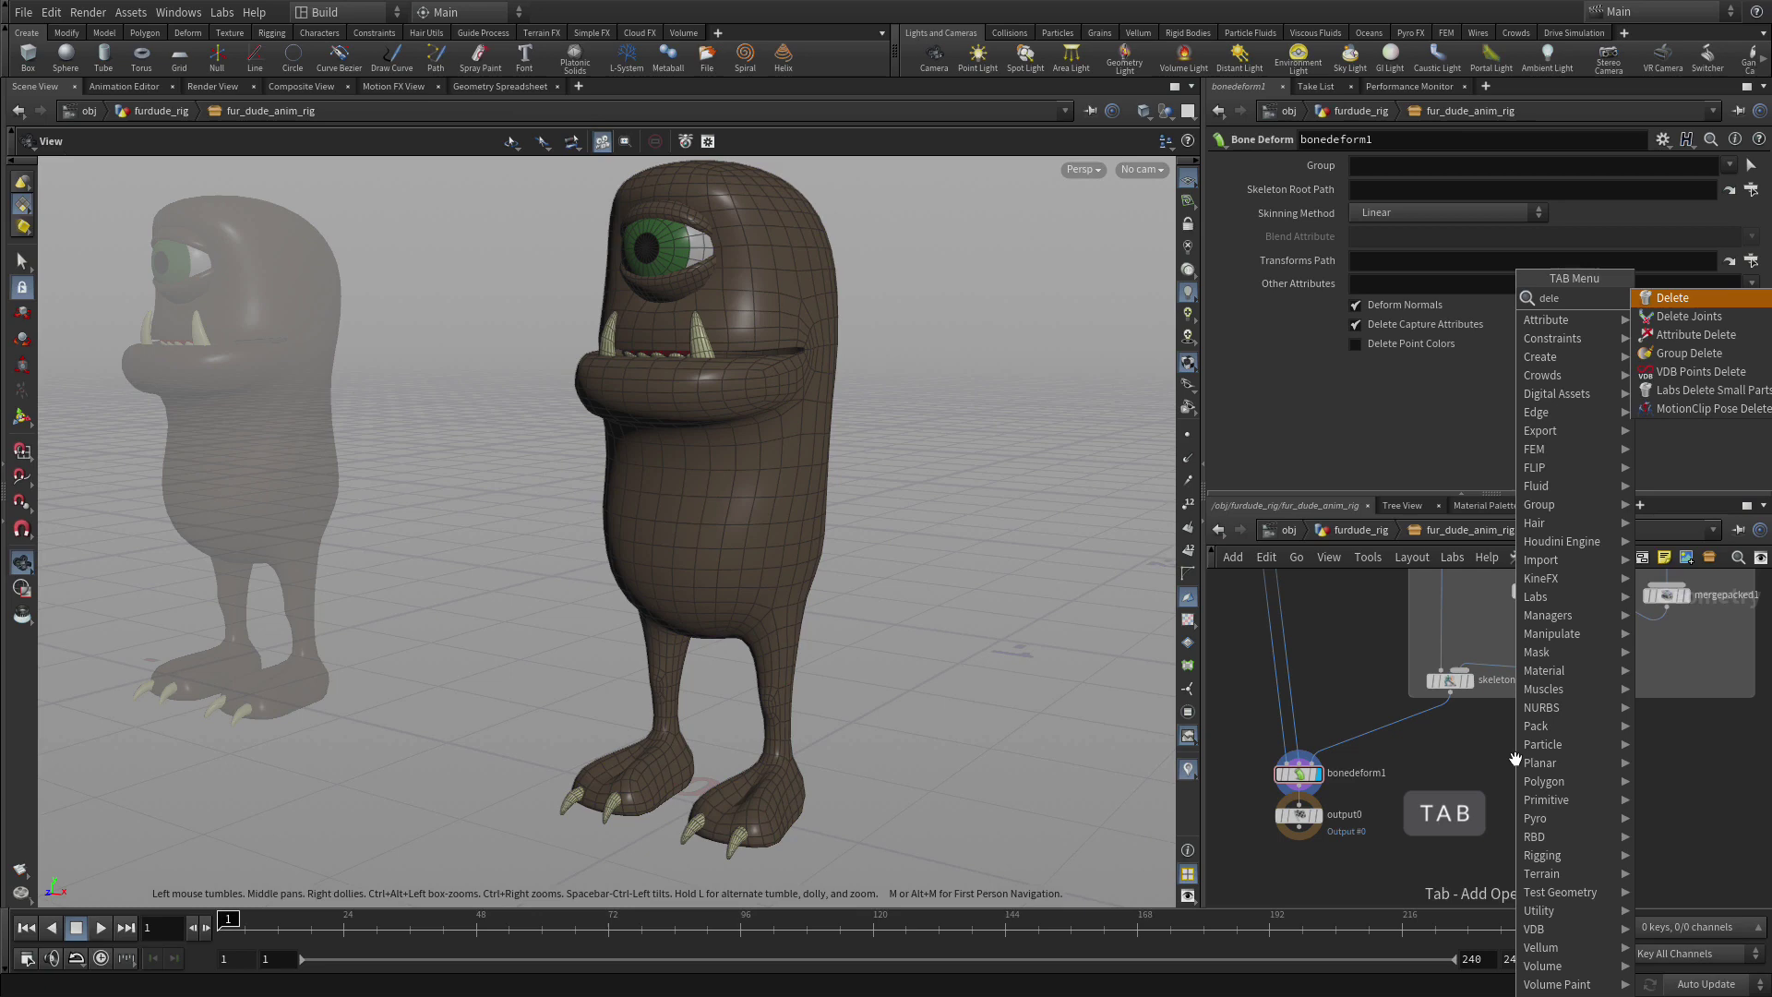
pyautogui.press('Down')
pyautogui.press('Return')
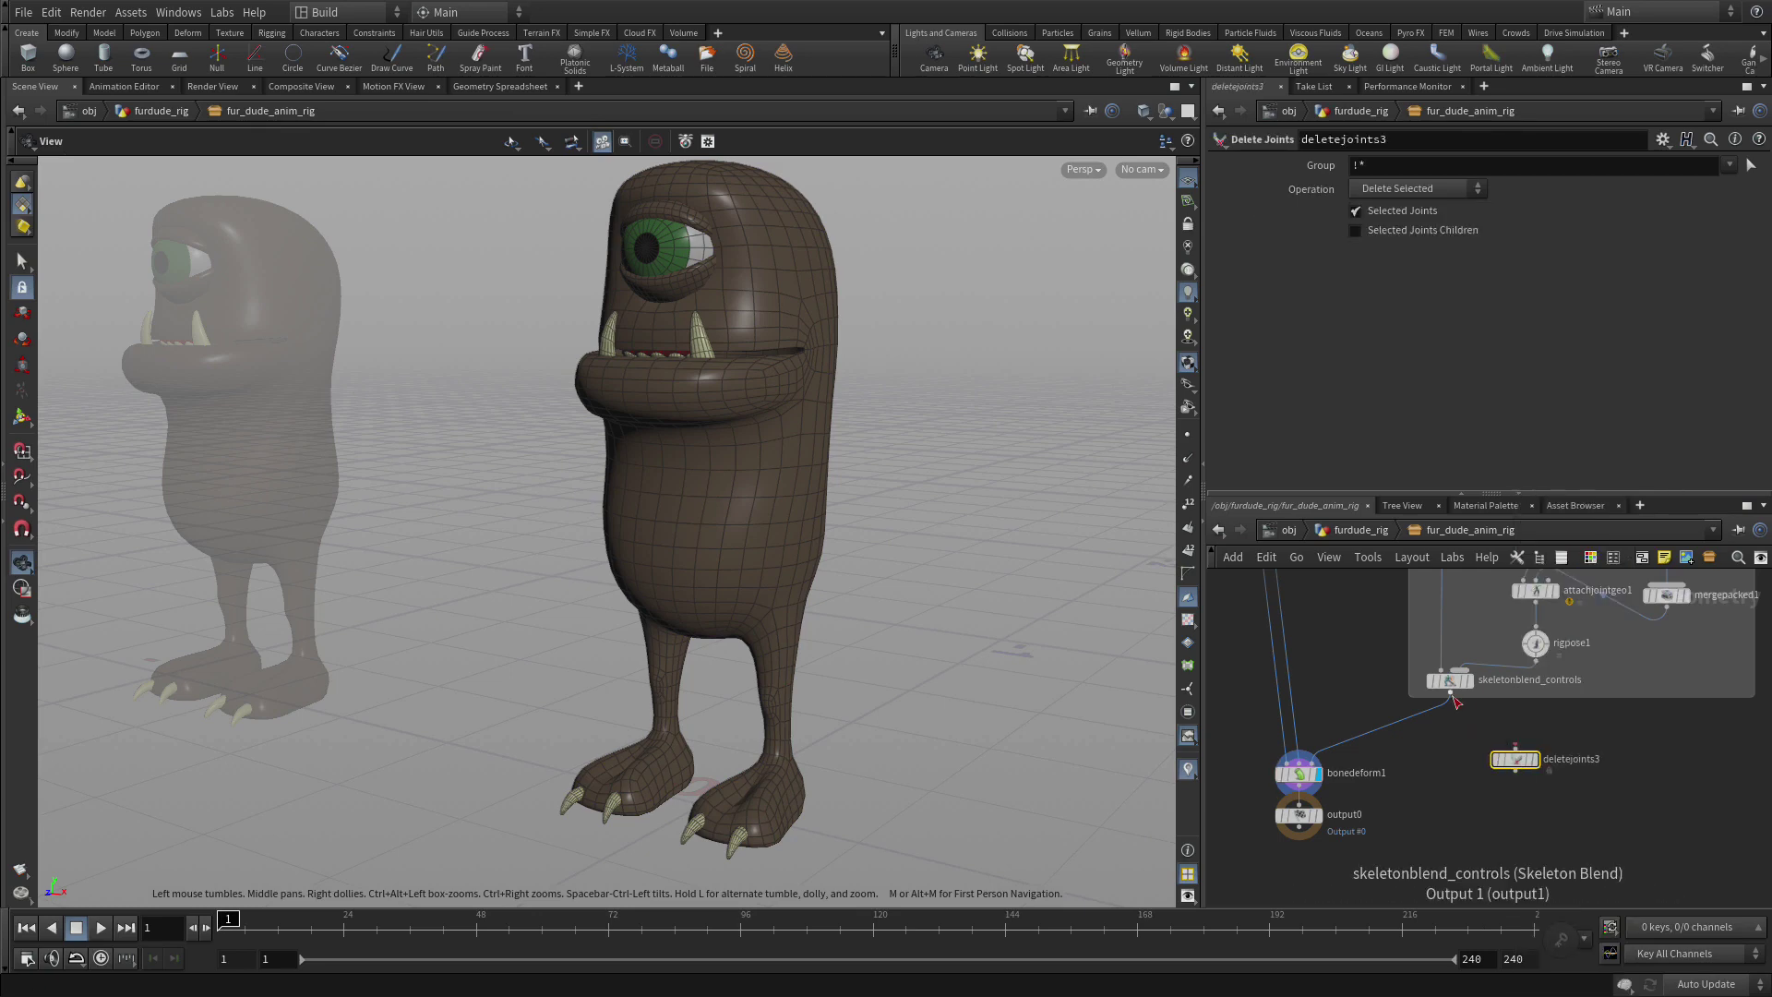
pyautogui.click(1450, 693)
pyautogui.click(1516, 749)
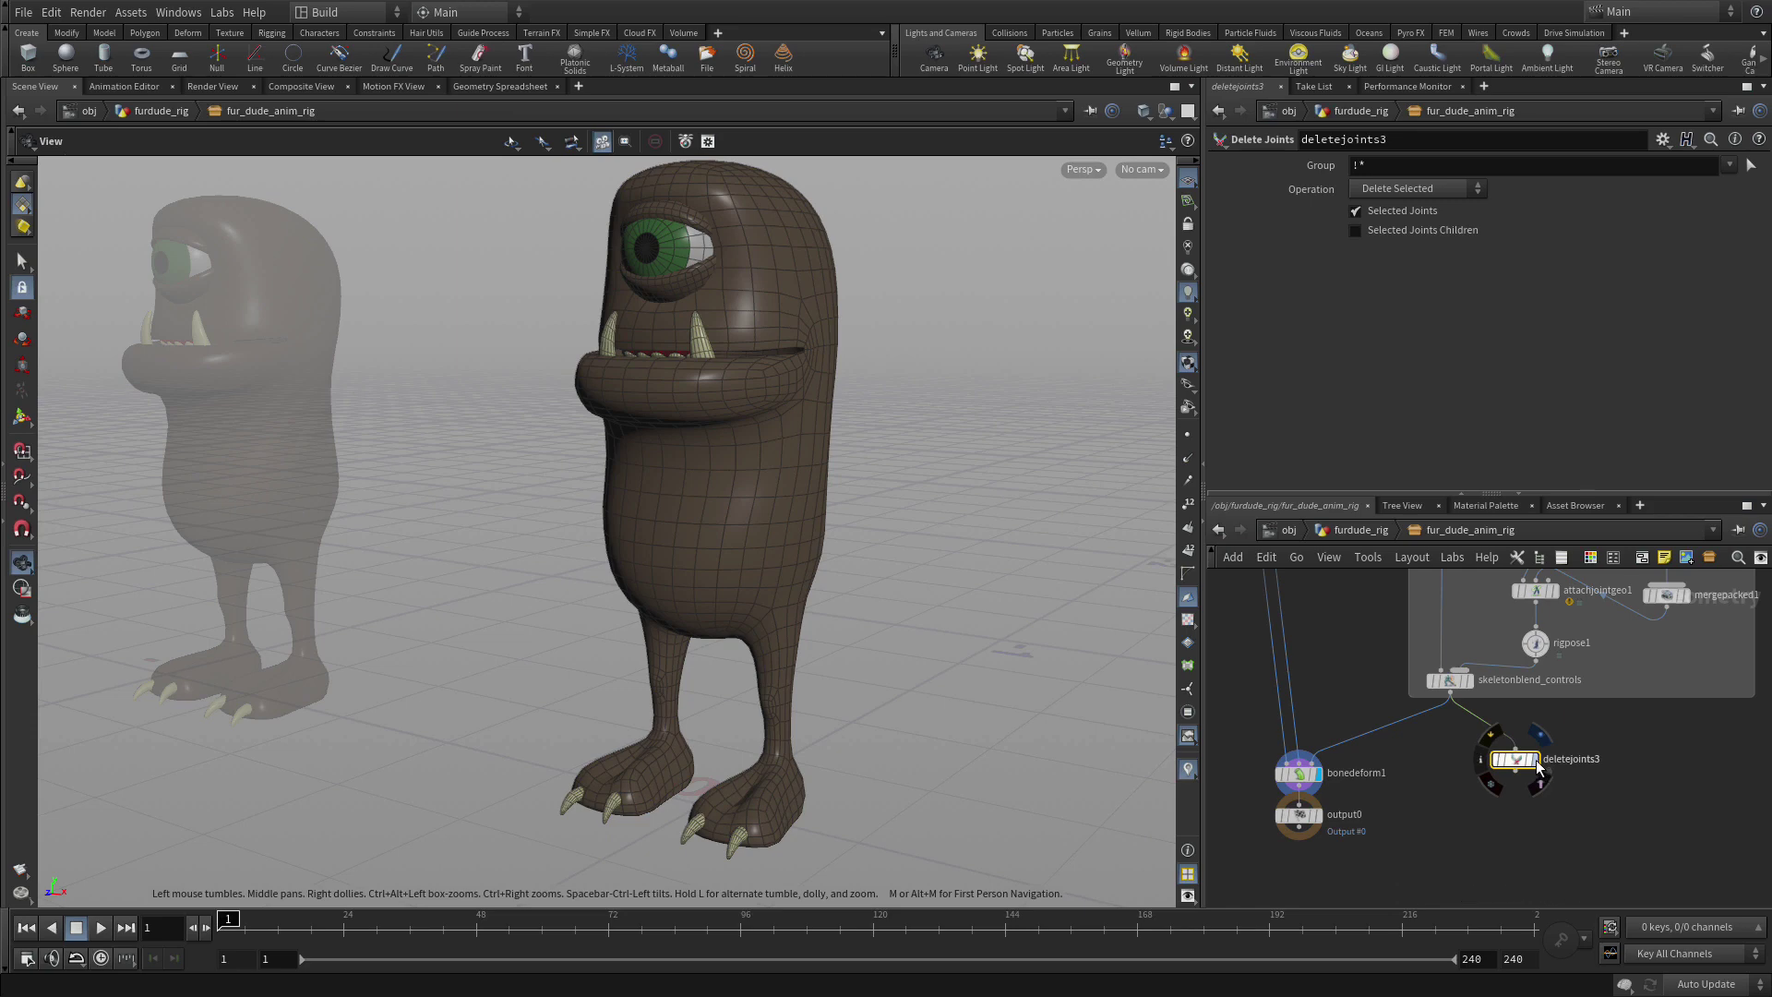
pyautogui.click(1526, 761)
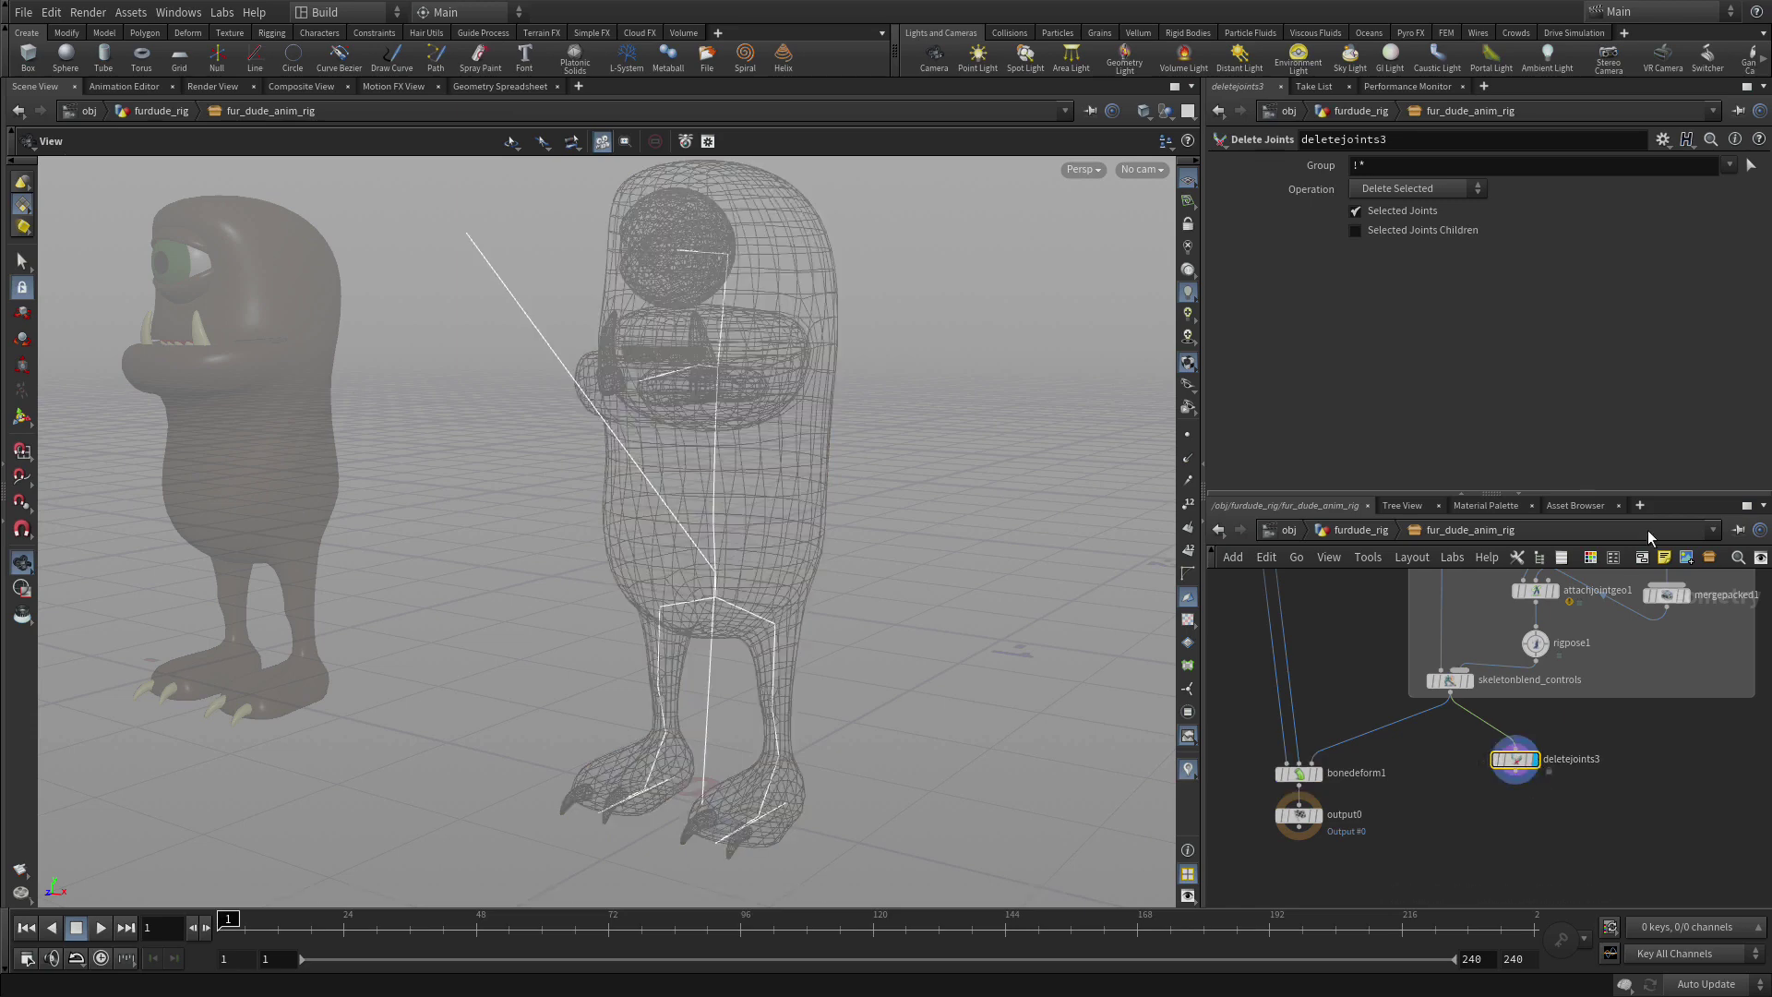
# Set the Delete Joints group to both legs' hip, knee and ankle joints, with the operation Delete Non-Selected
pyautogui.click(1751, 164)
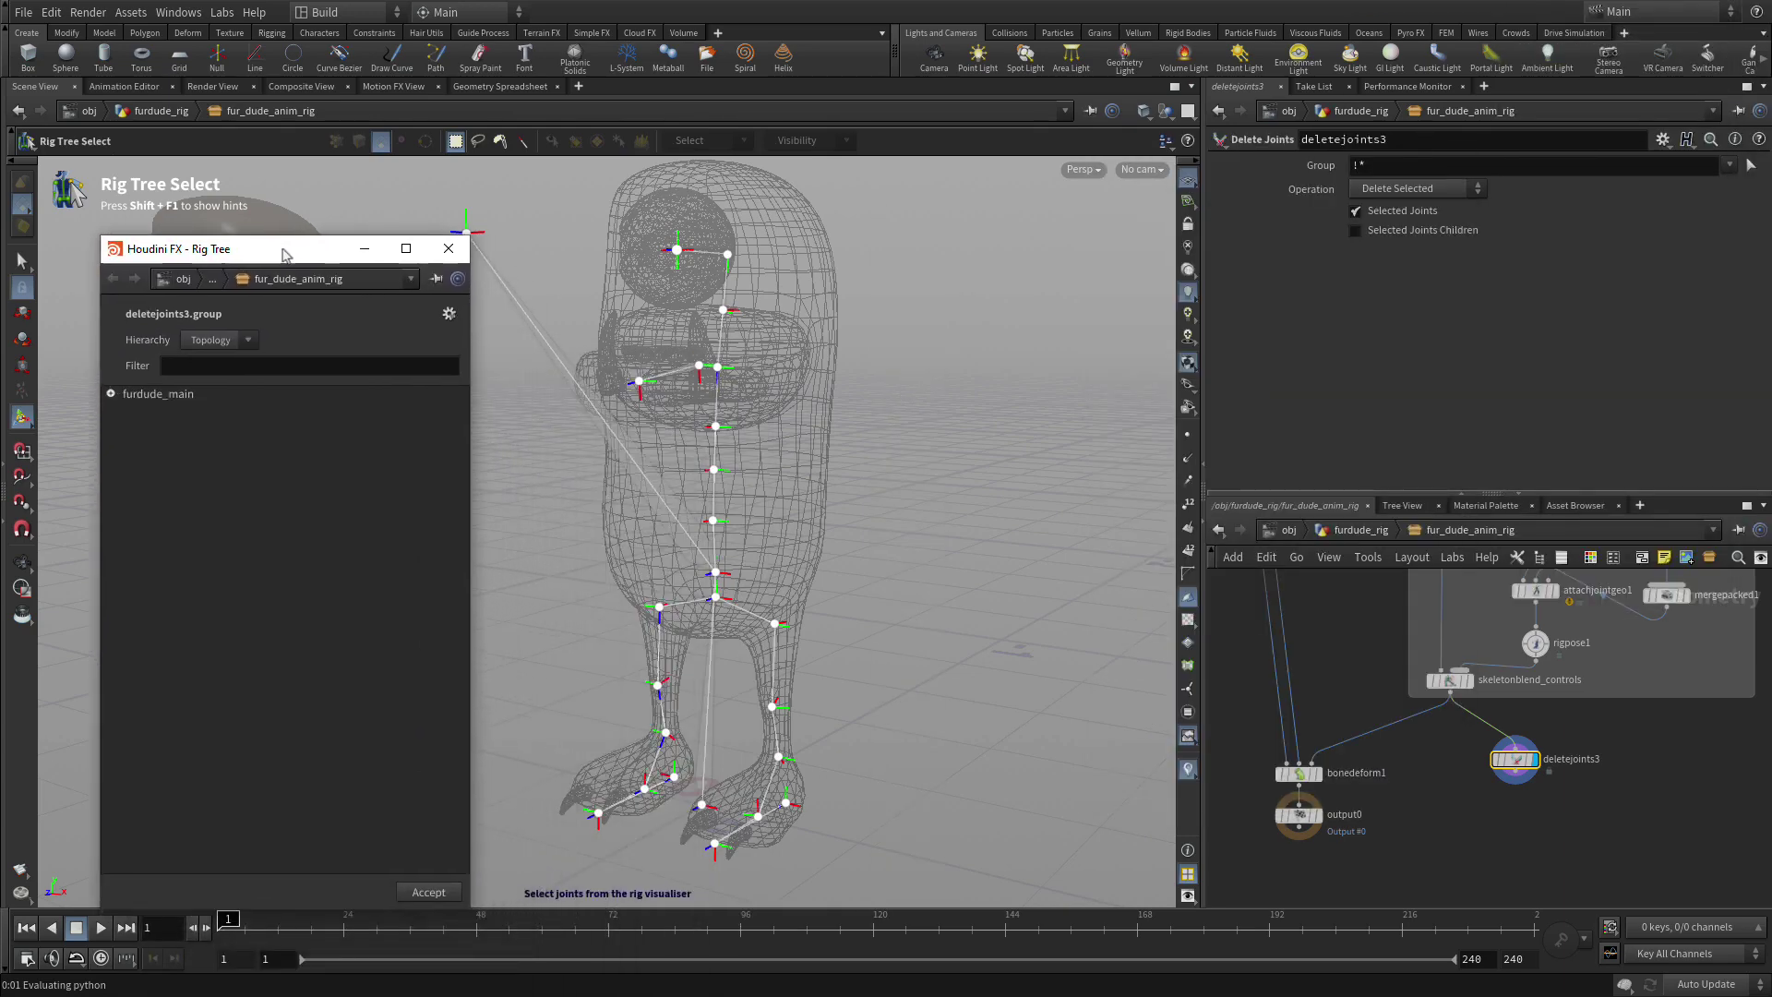
pyautogui.moveTo(608, 584); pyautogui.dragTo(669, 751)
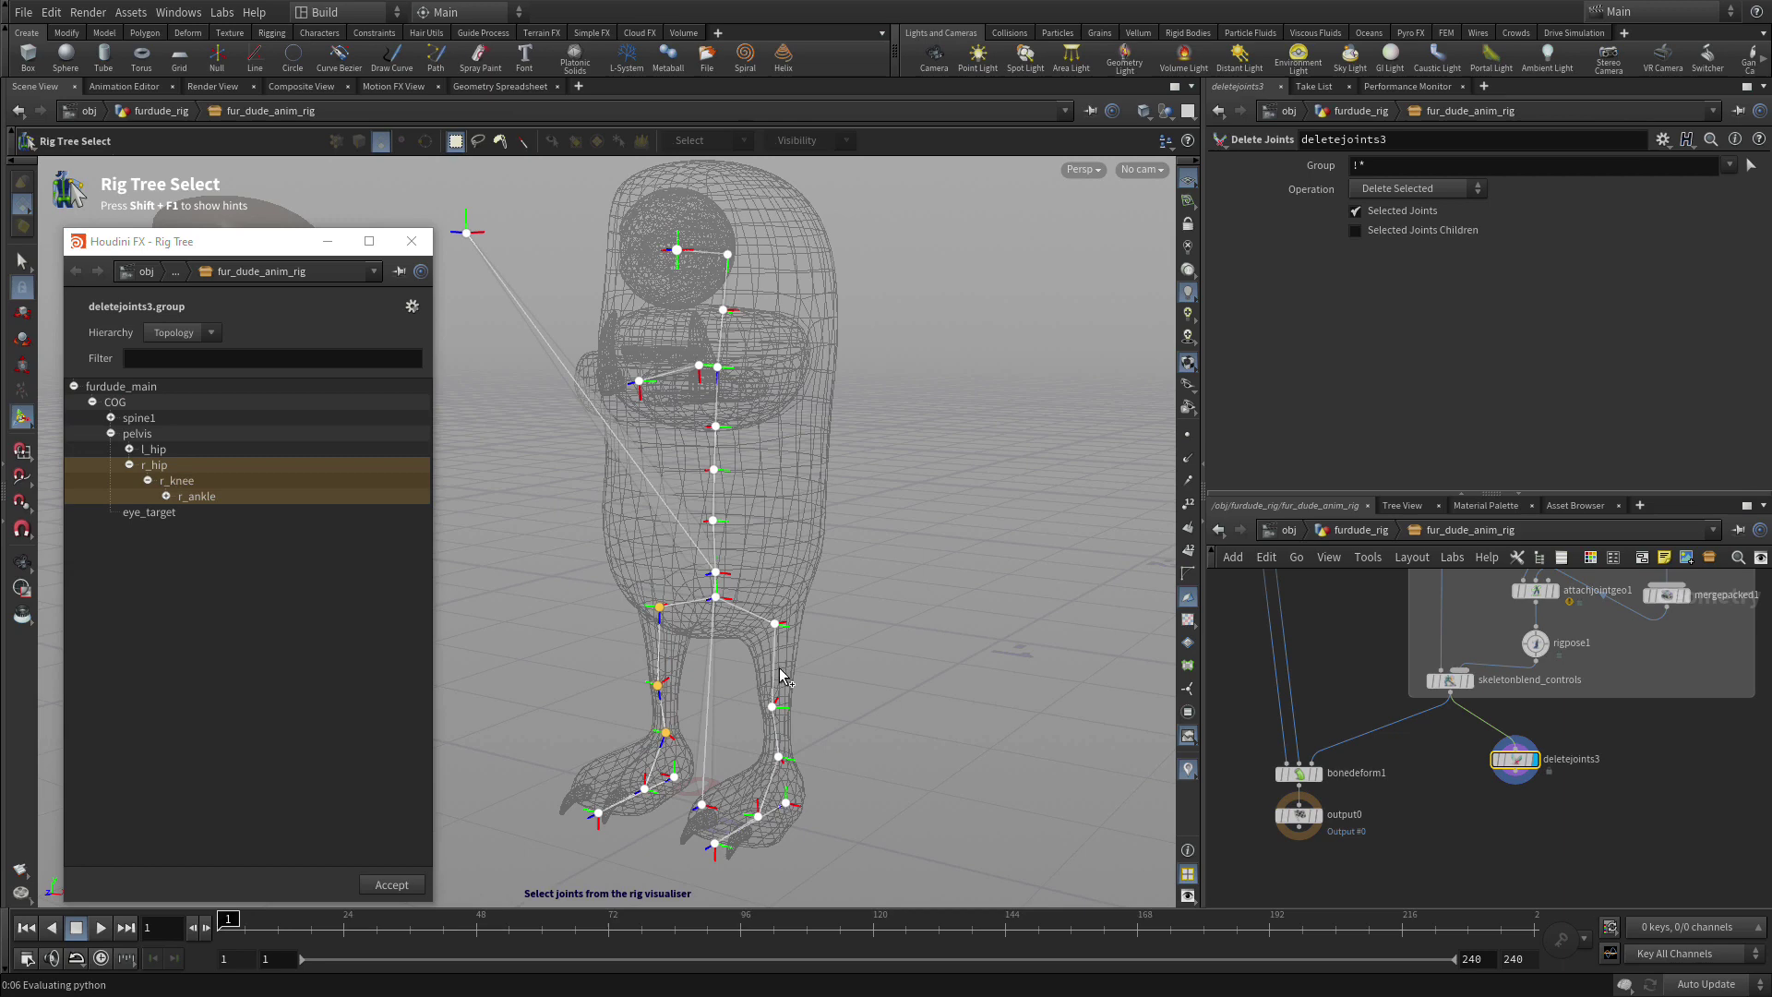
pyautogui.moveTo(805, 593); pyautogui.dragTo(765, 763)
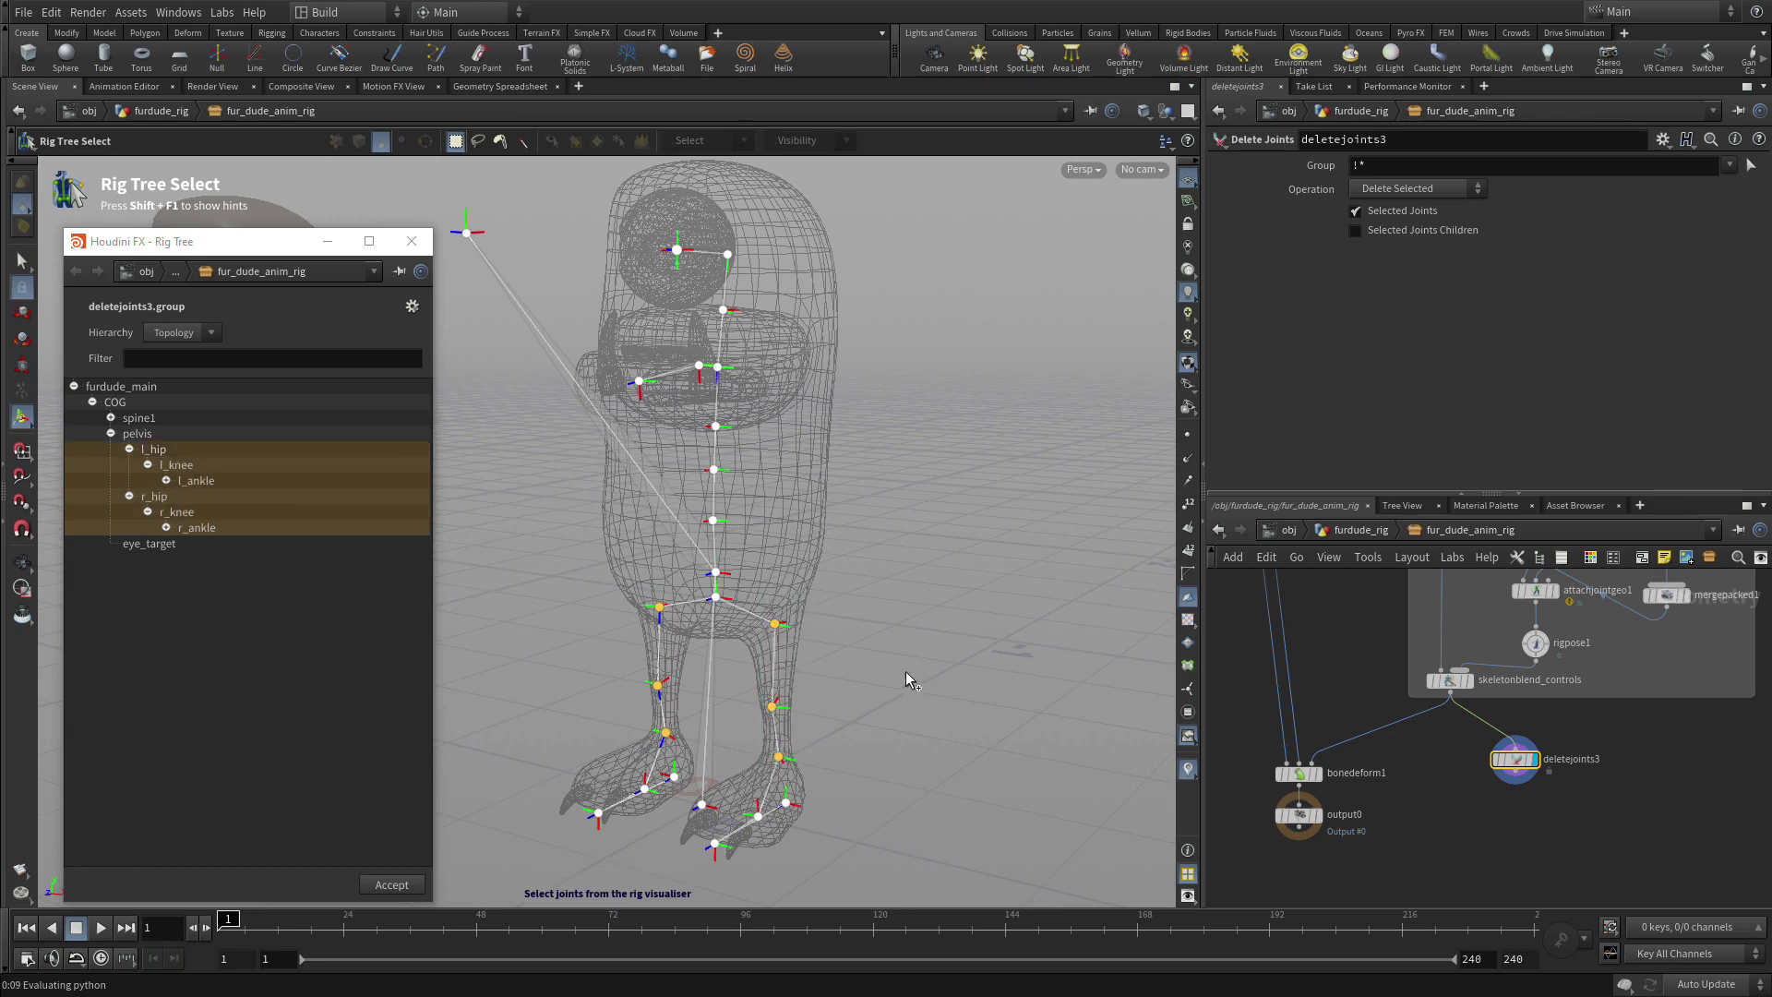
pyautogui.press('Return')
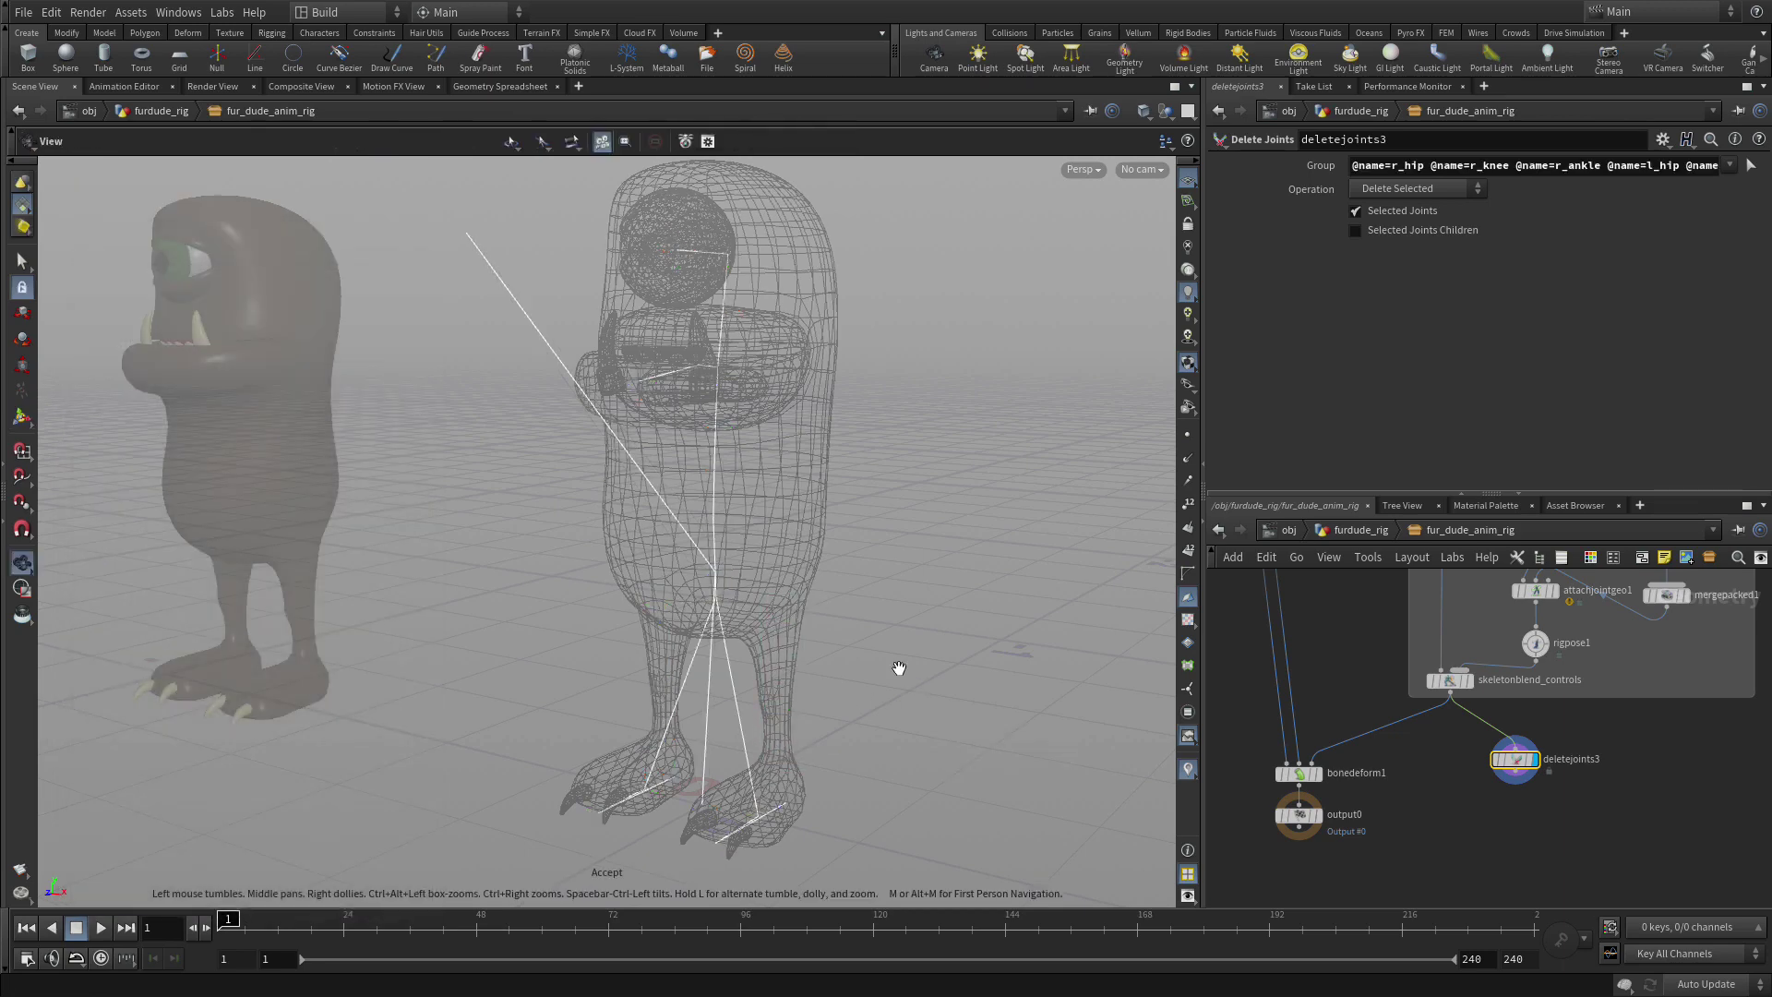
pyautogui.click(1366, 191)
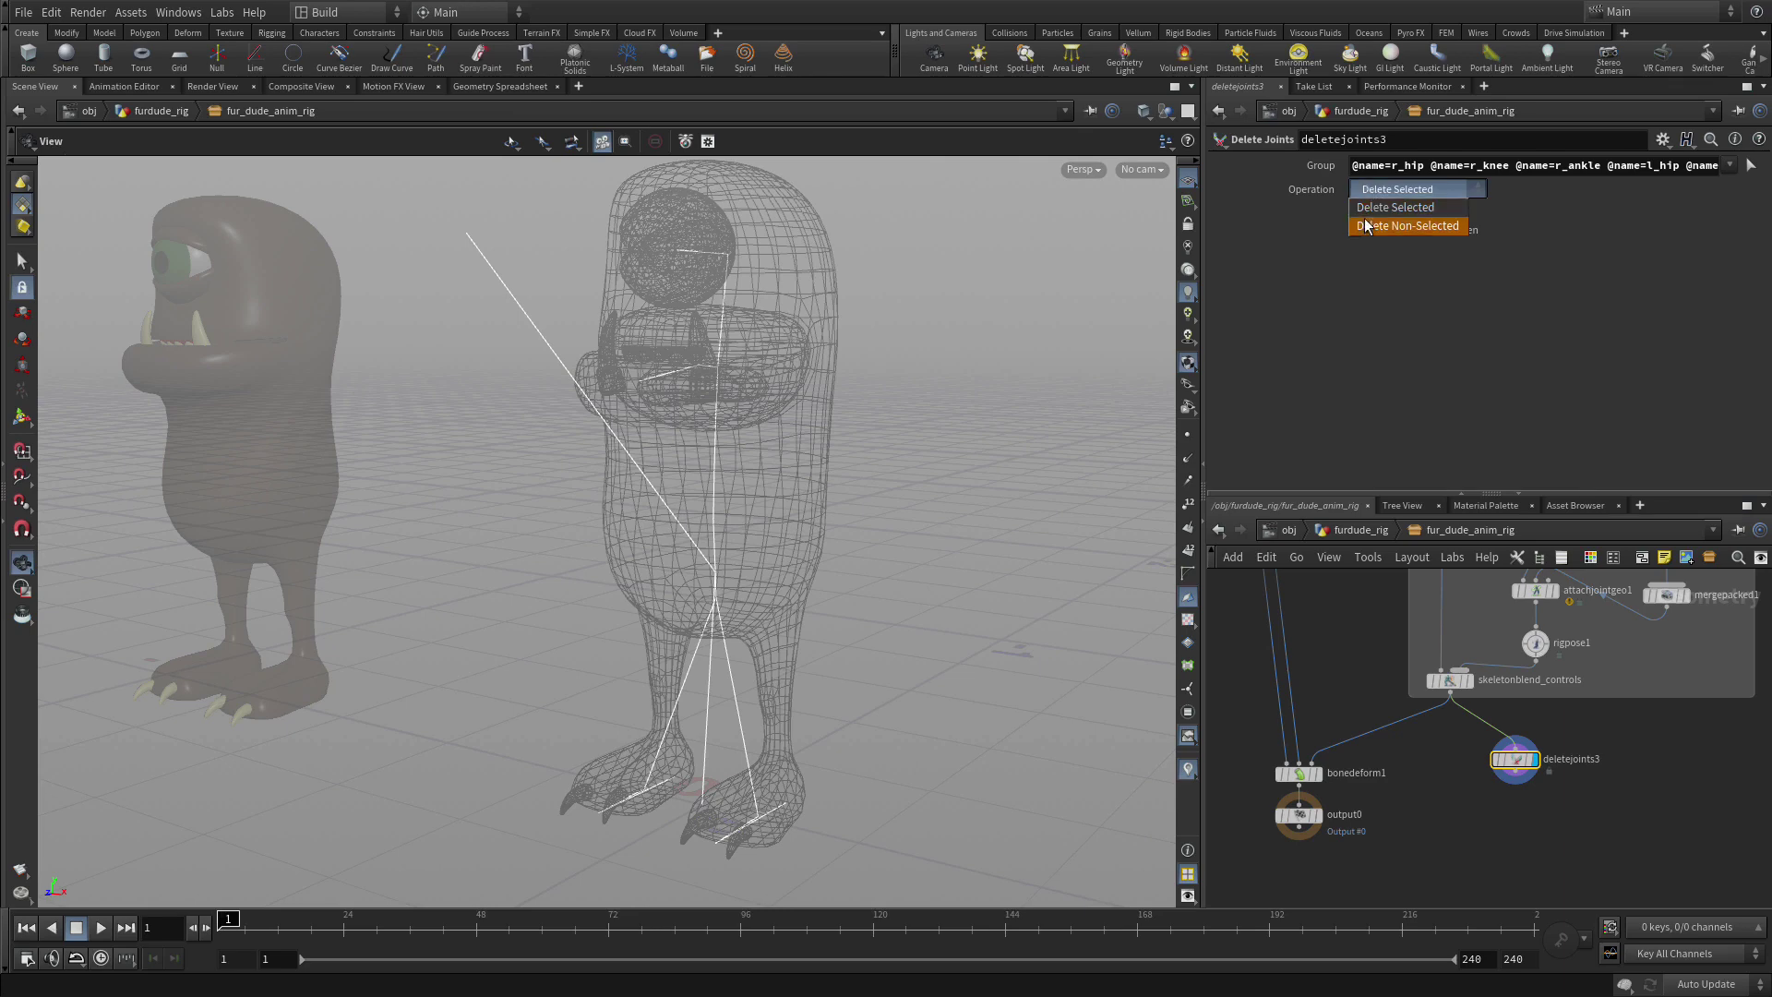
pyautogui.click(1364, 218)
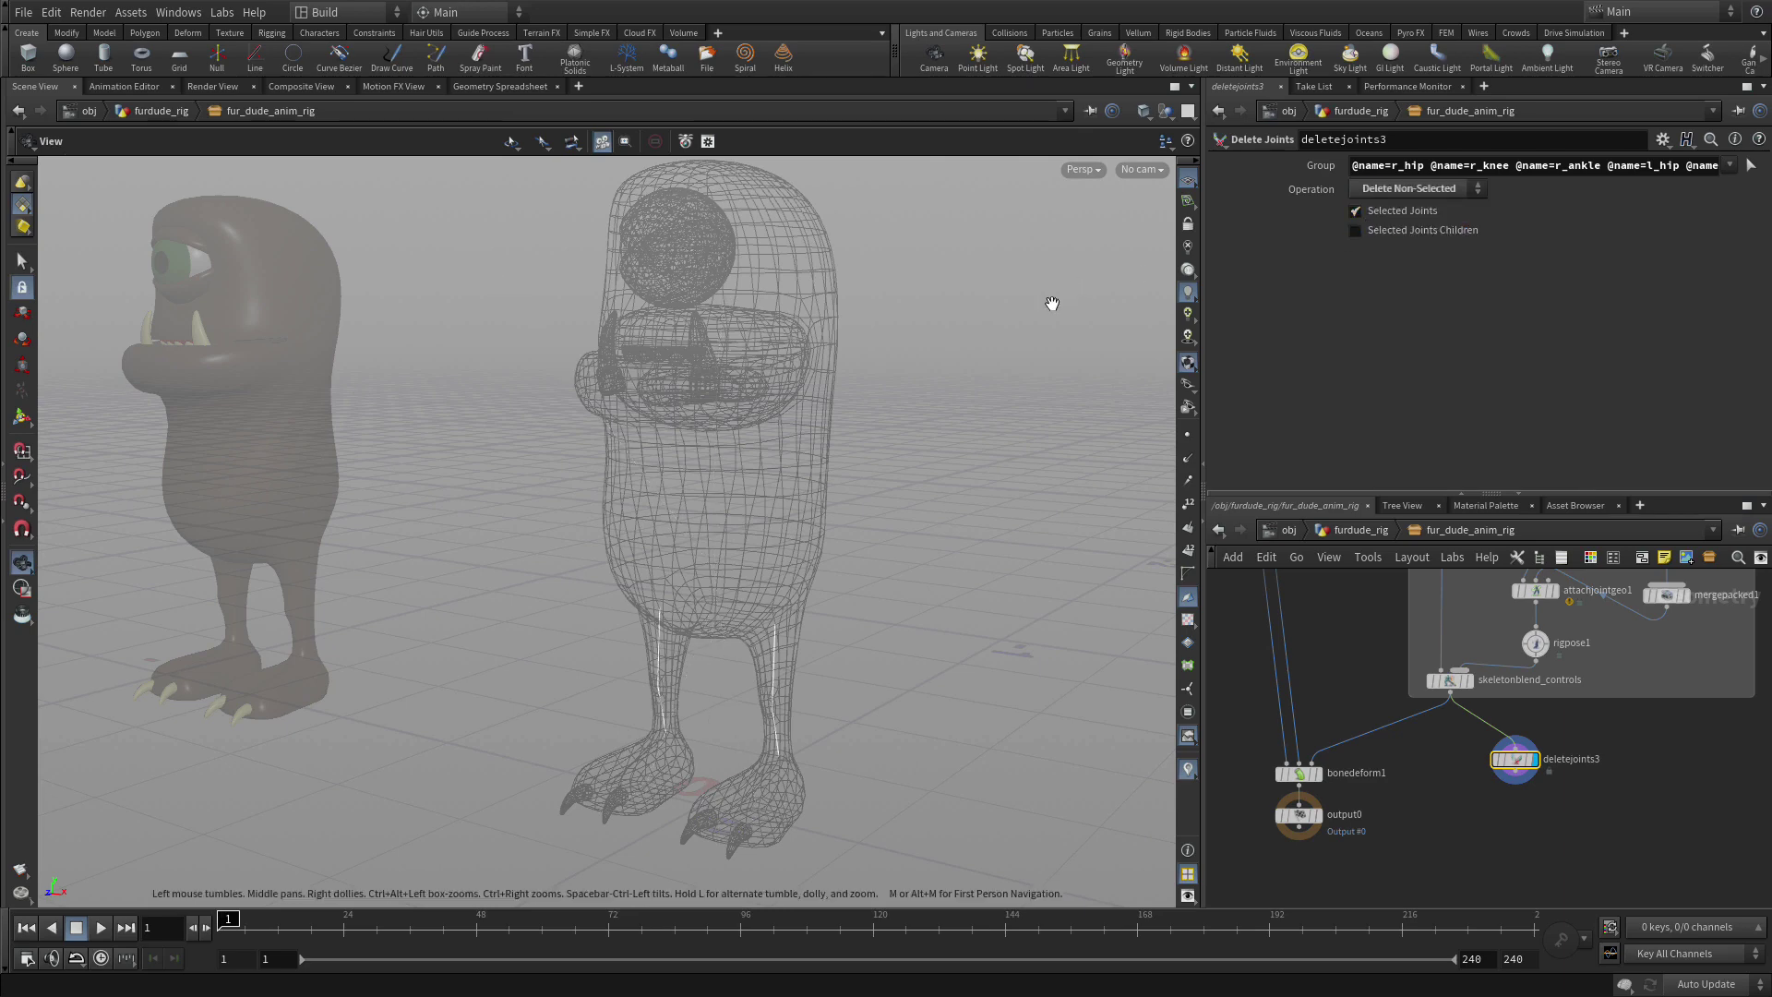
# Add a Parent Joints node below deletejoints3, wire it to that node's output and display it
pyautogui.moveTo(1536, 820); pyautogui.dragTo(1514, 773, button='middle')
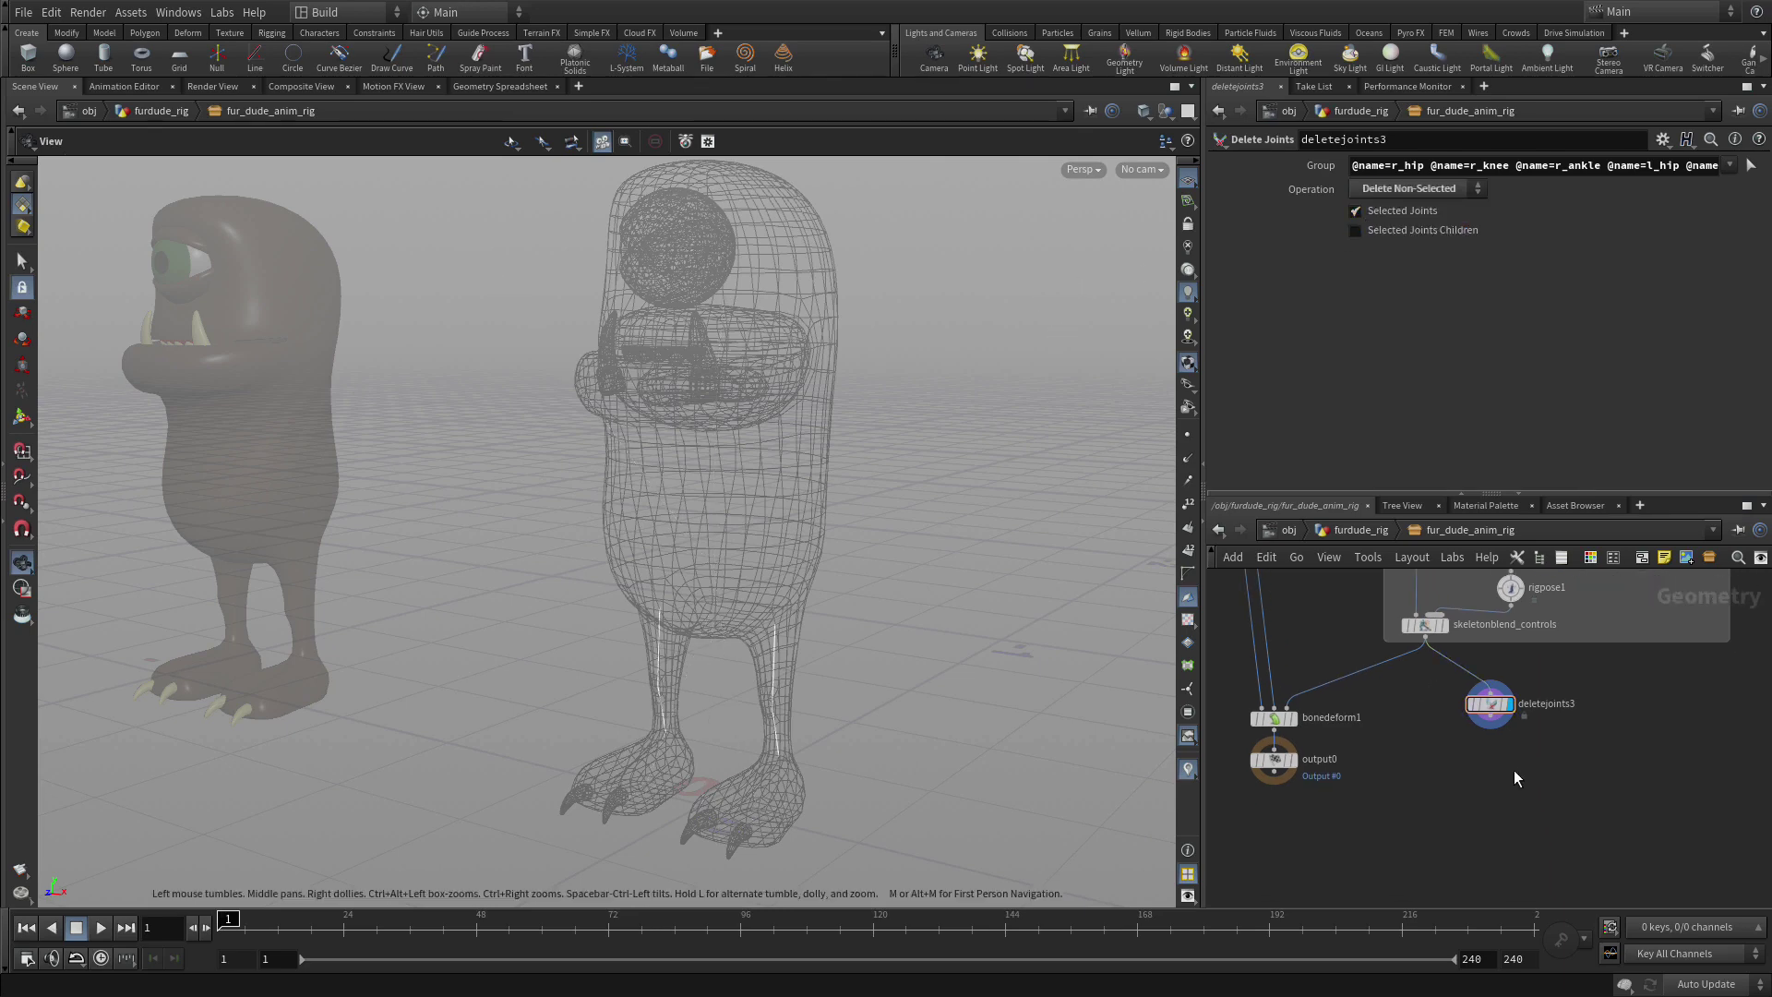
pyautogui.press('Tab')
pyautogui.write('null')
pyautogui.press('Return')
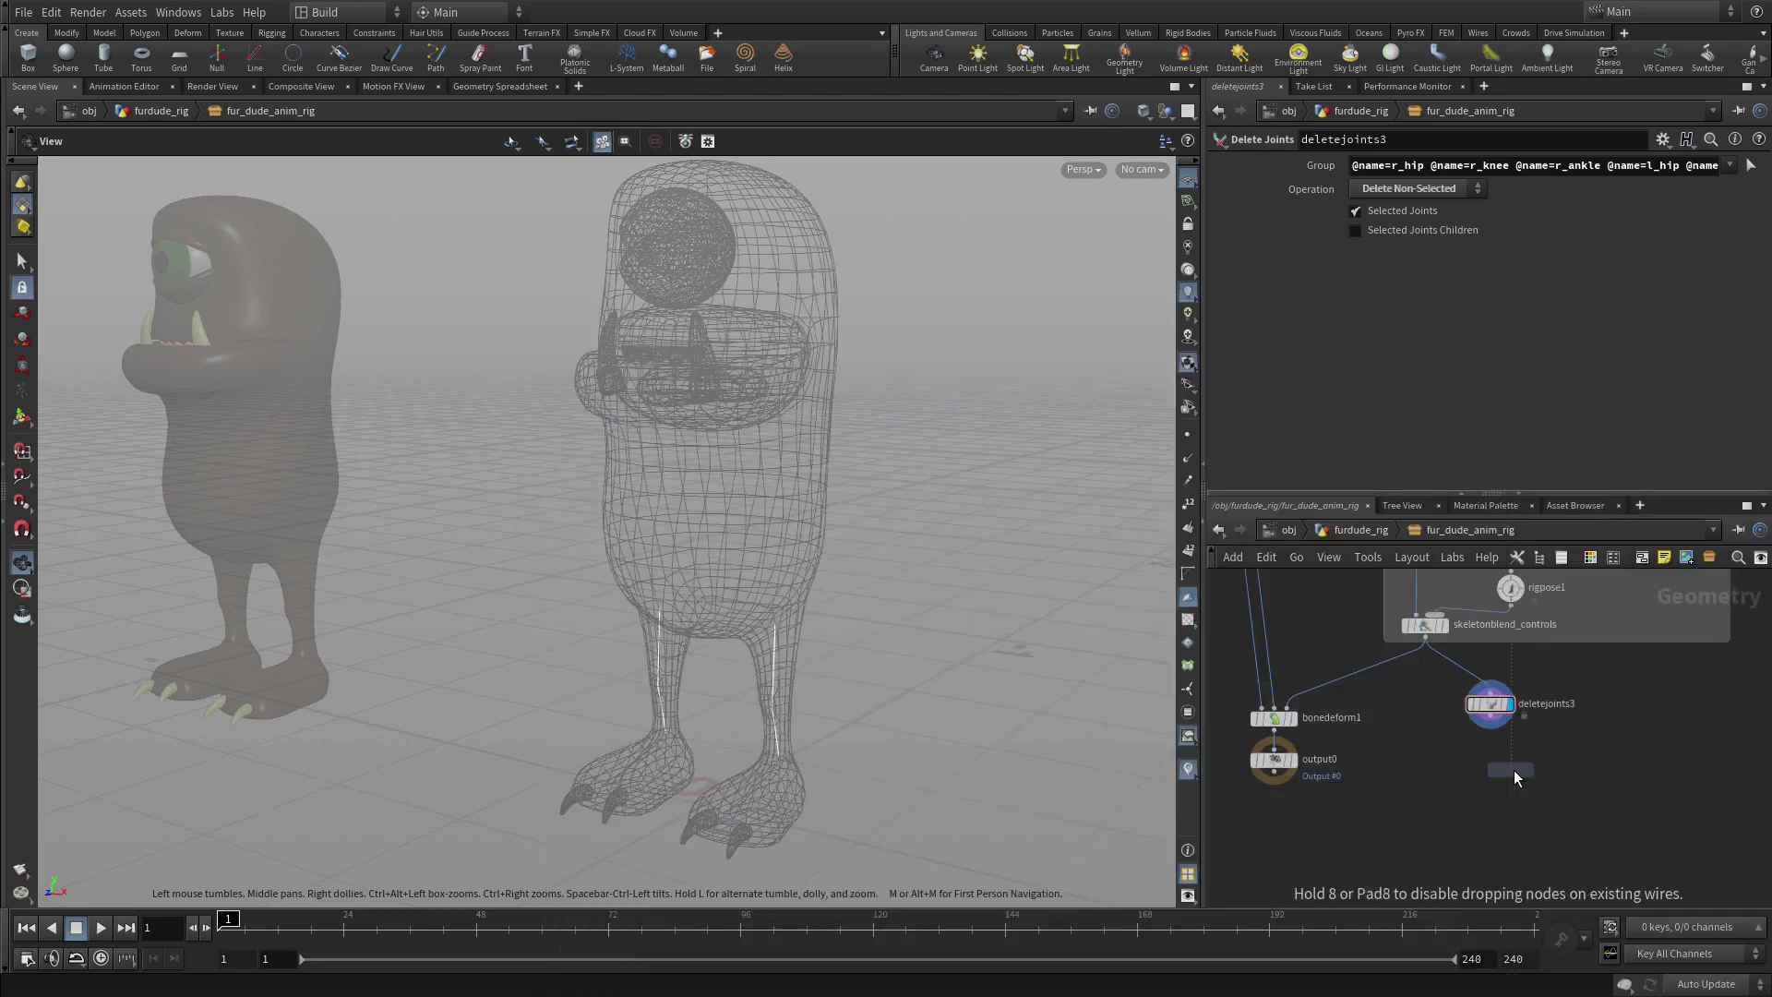
pyautogui.click(1486, 755)
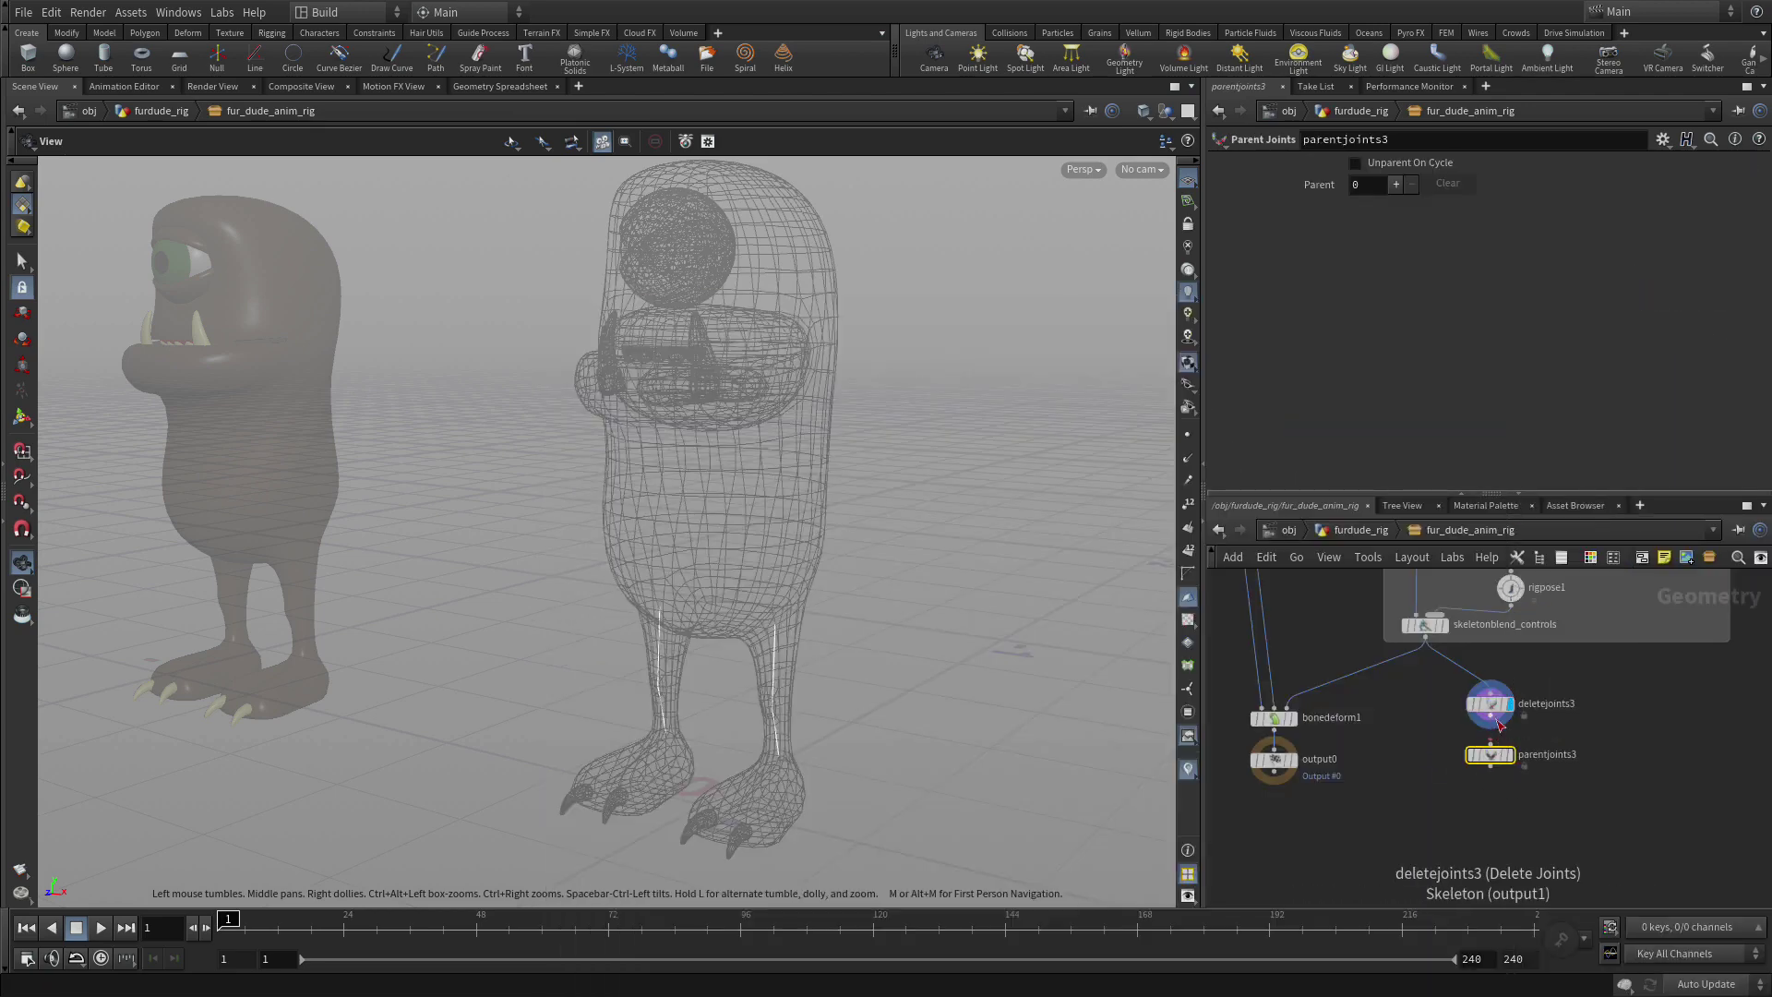
pyautogui.click(1493, 722)
pyautogui.click(1491, 752)
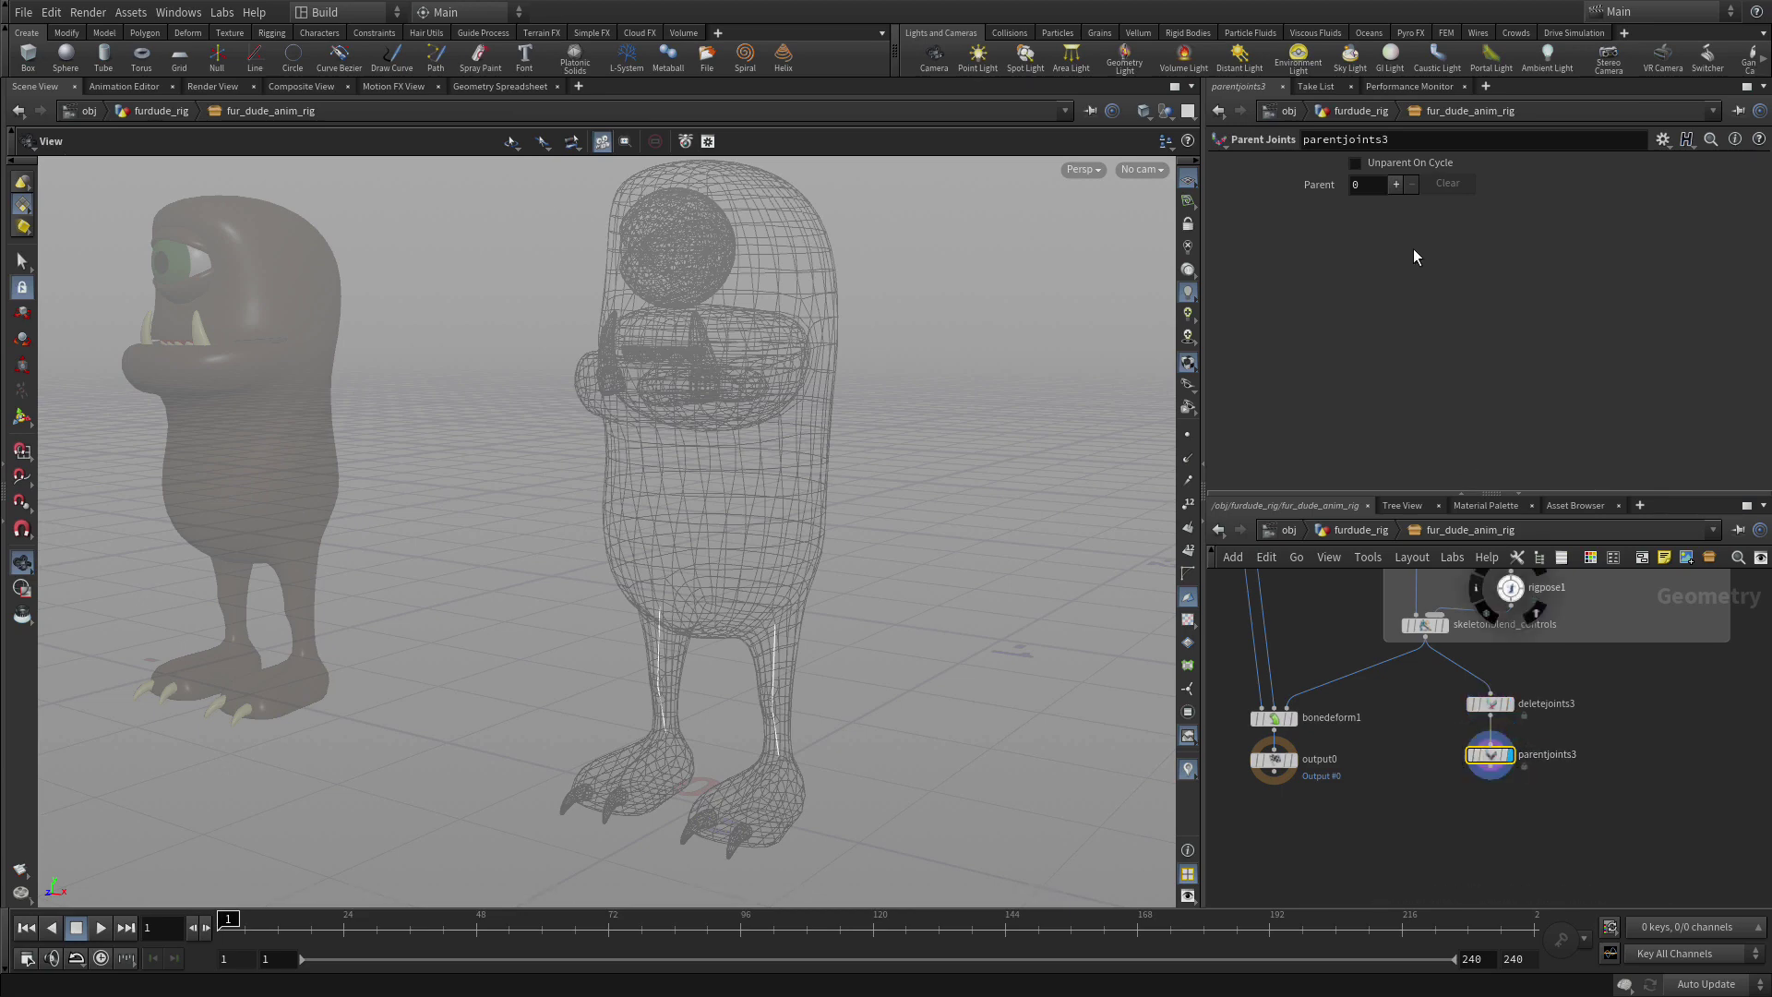
# Add one parent entry that unparents the hip, knee and ankle joints of both legs, leaving its parent empty
pyautogui.click(1396, 185)
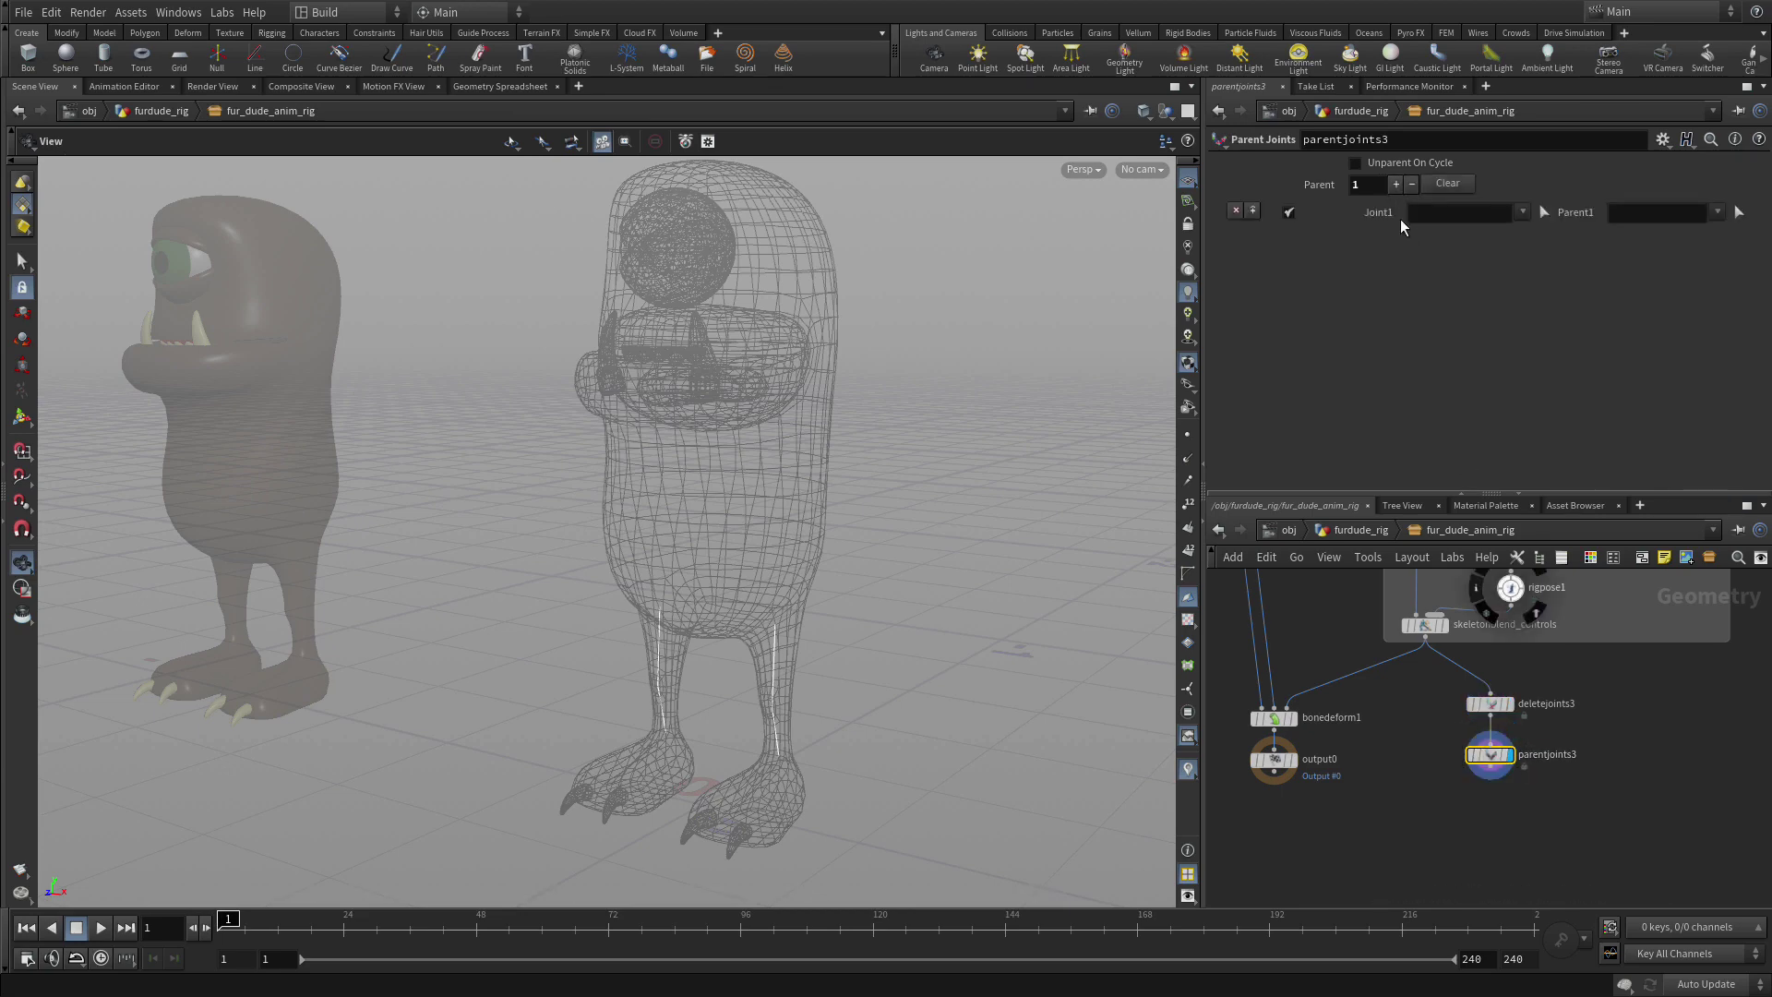
pyautogui.click(1544, 212)
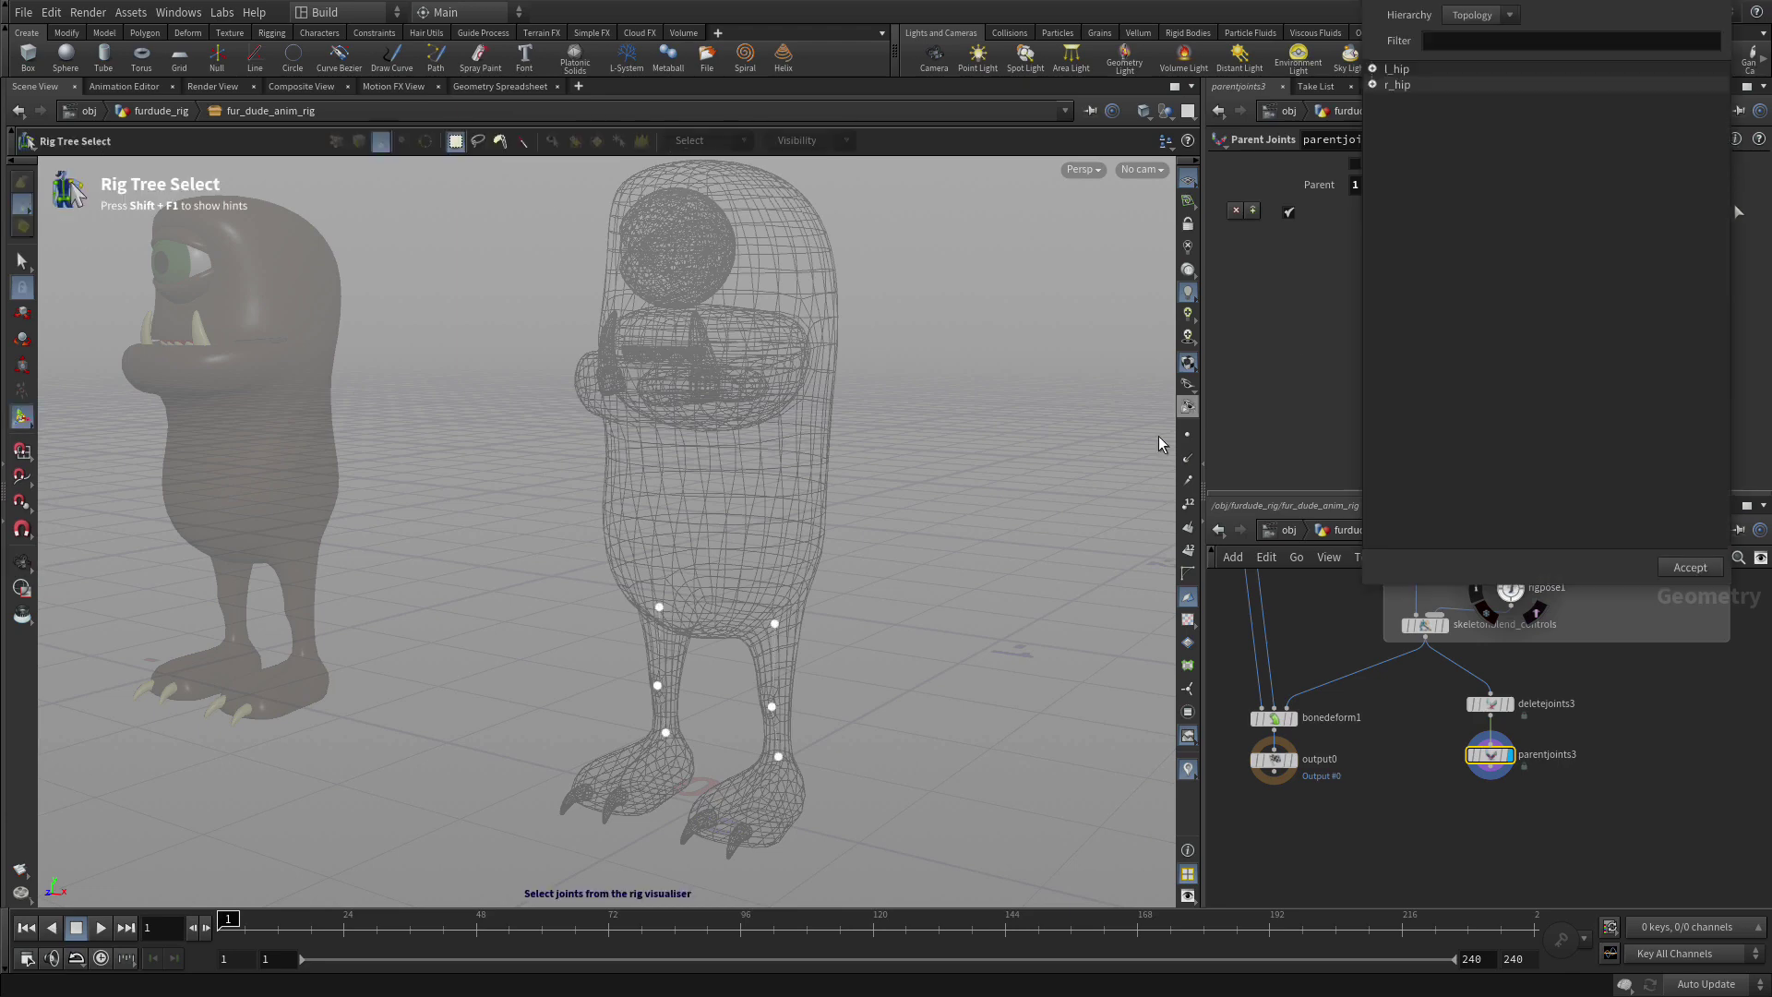
pyautogui.moveTo(581, 581); pyautogui.dragTo(877, 783)
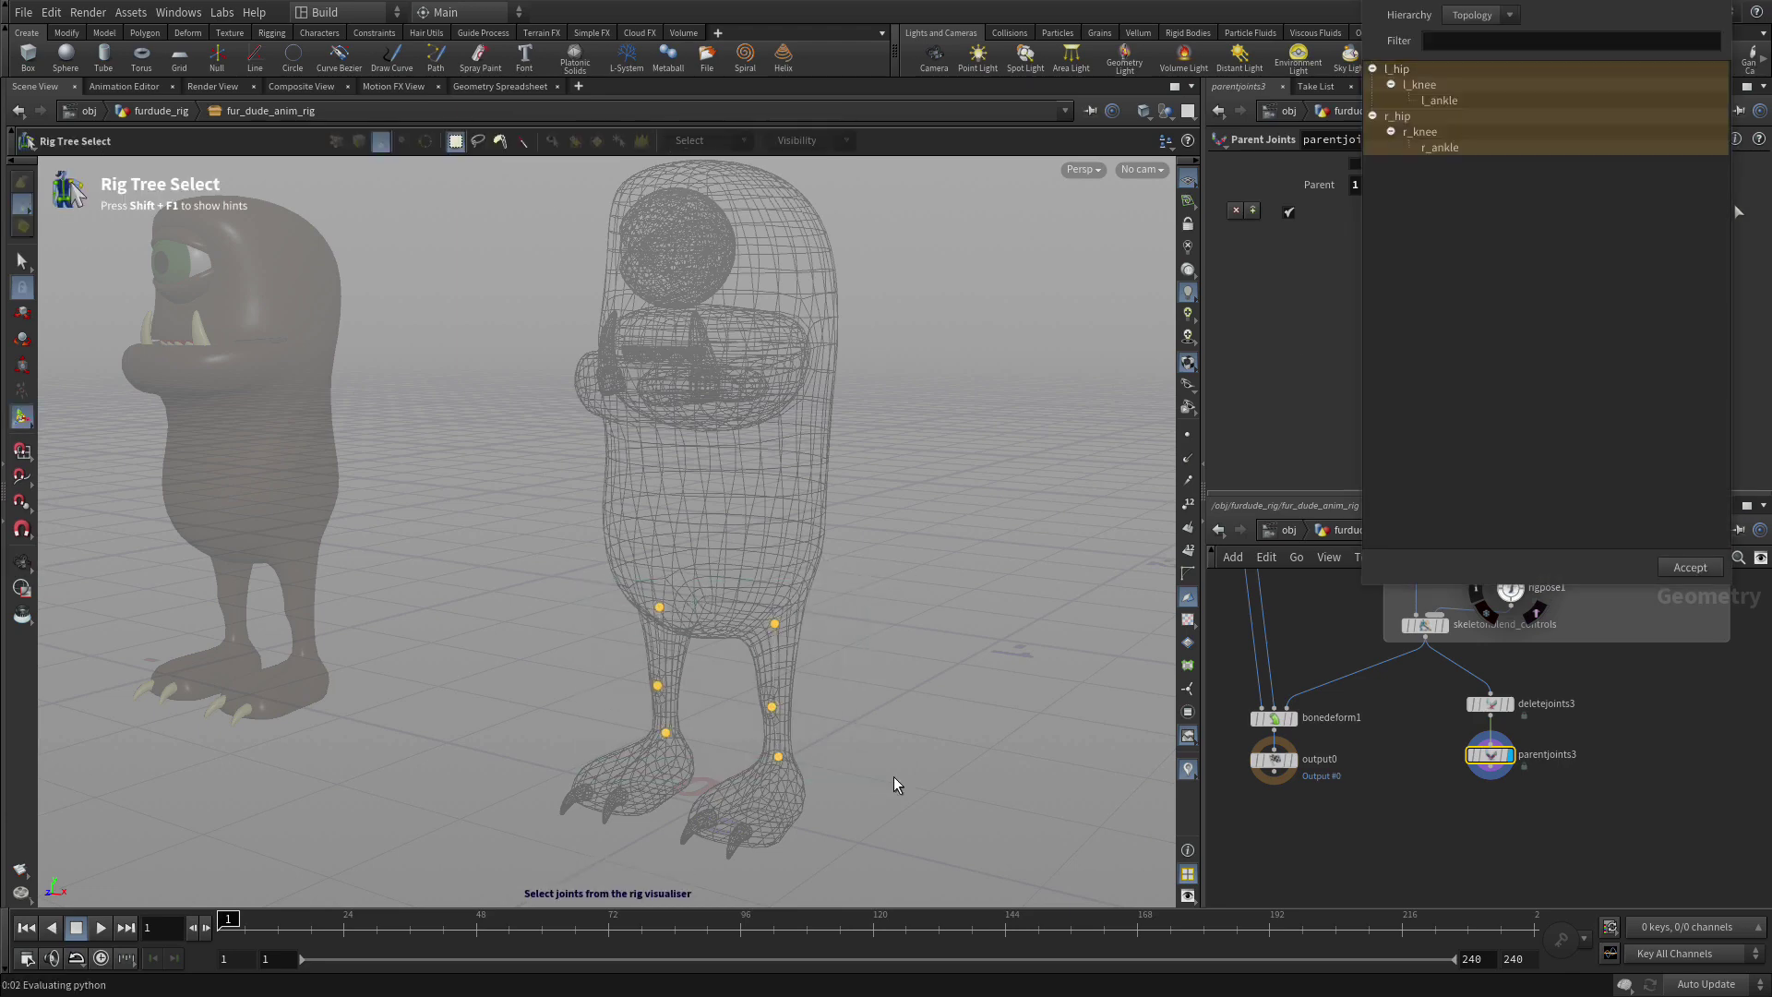
pyautogui.press('Return')
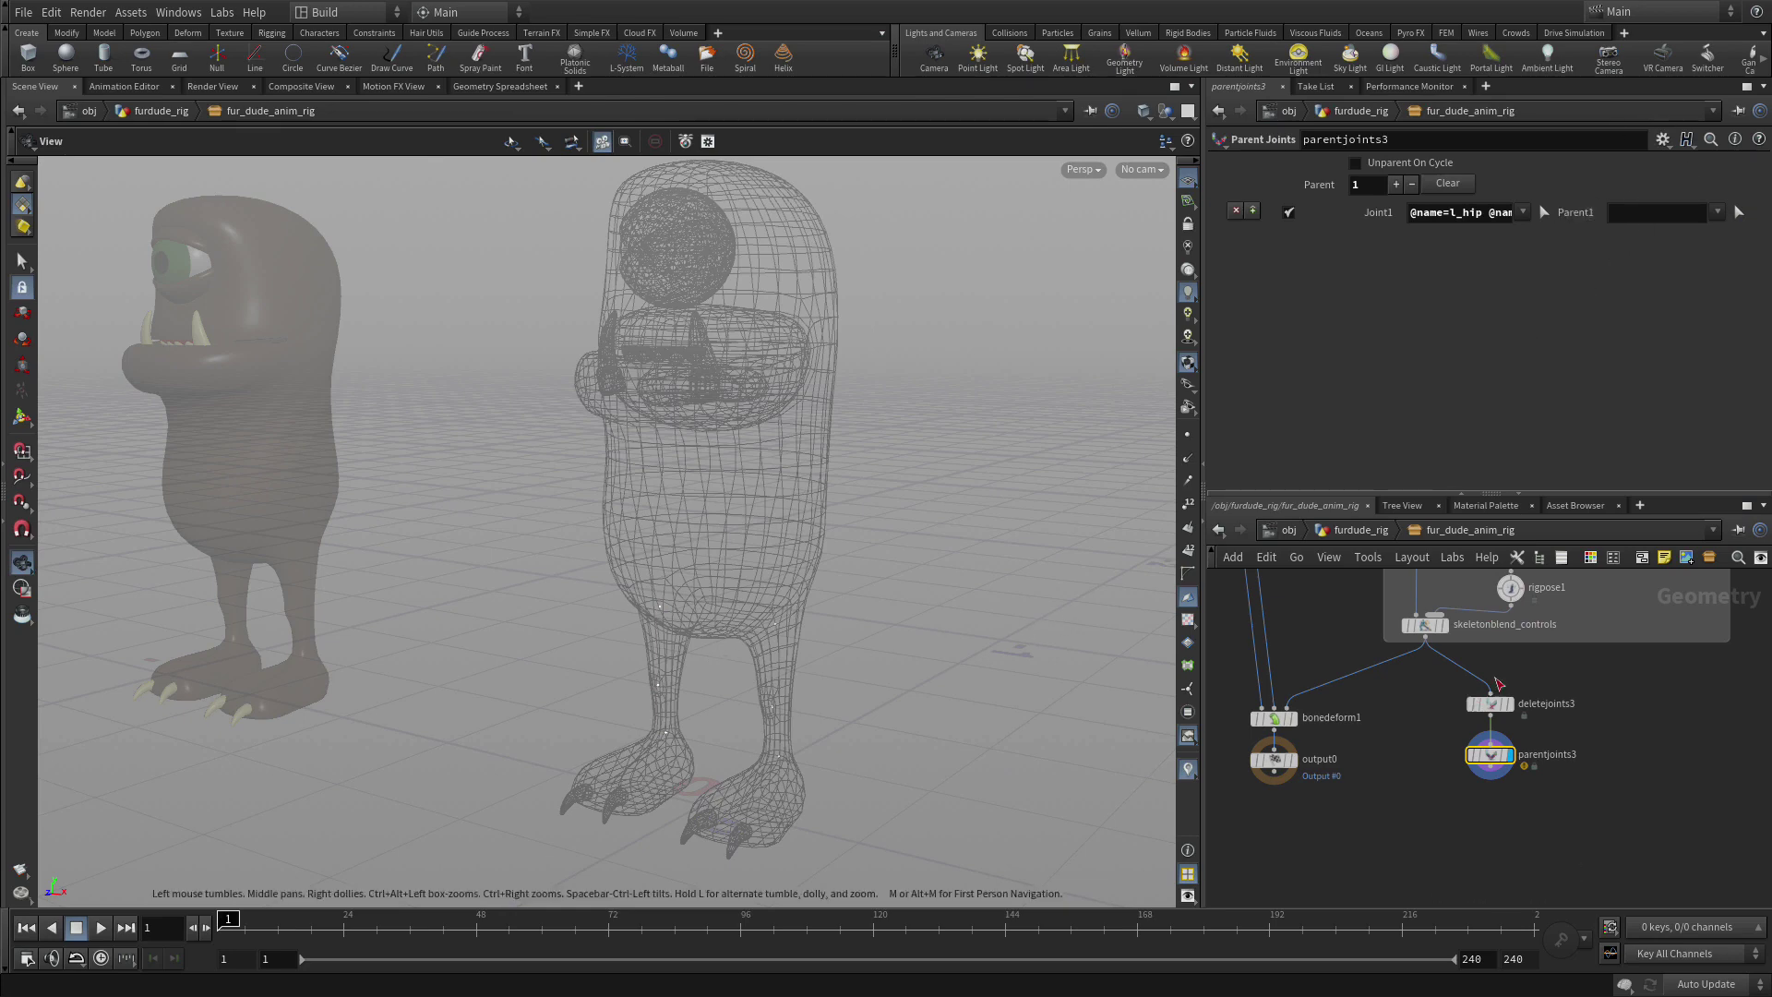
# Add an IK Chains node with skeletonblend_controls as first input and parentjoints3 as second input, and display it
pyautogui.scroll(3, 1572, 854)
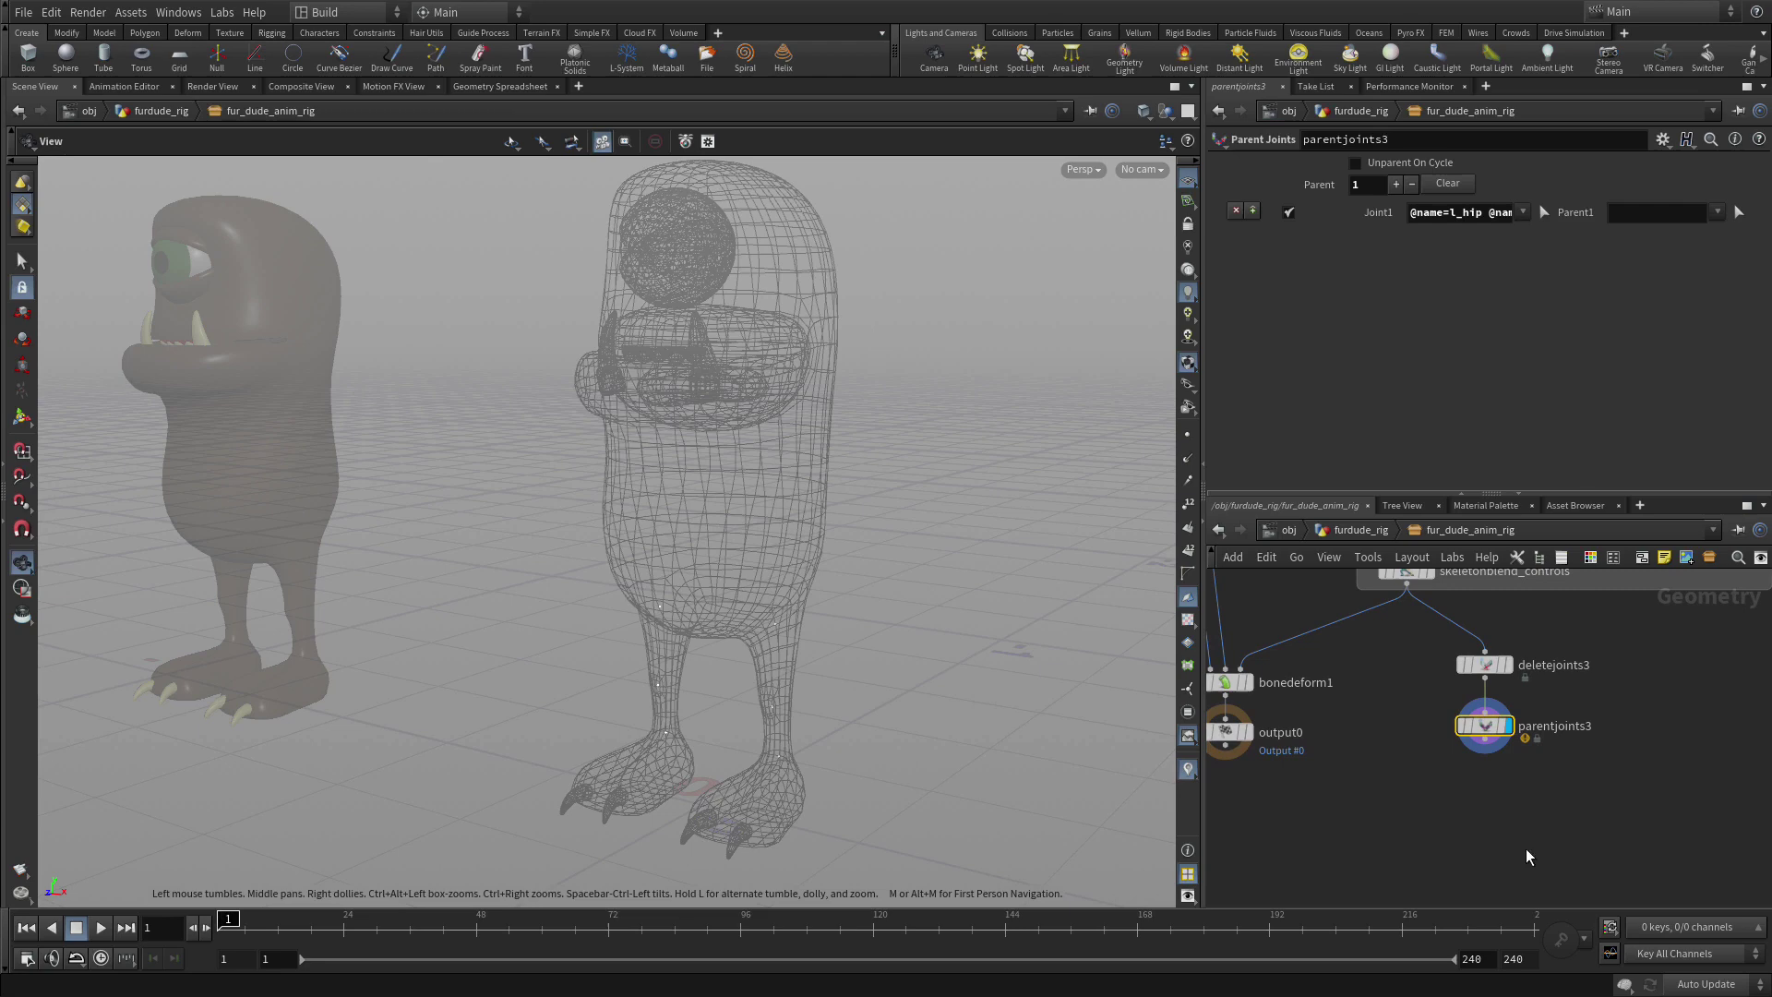
pyautogui.press('Tab')
pyautogui.write('ikcha')
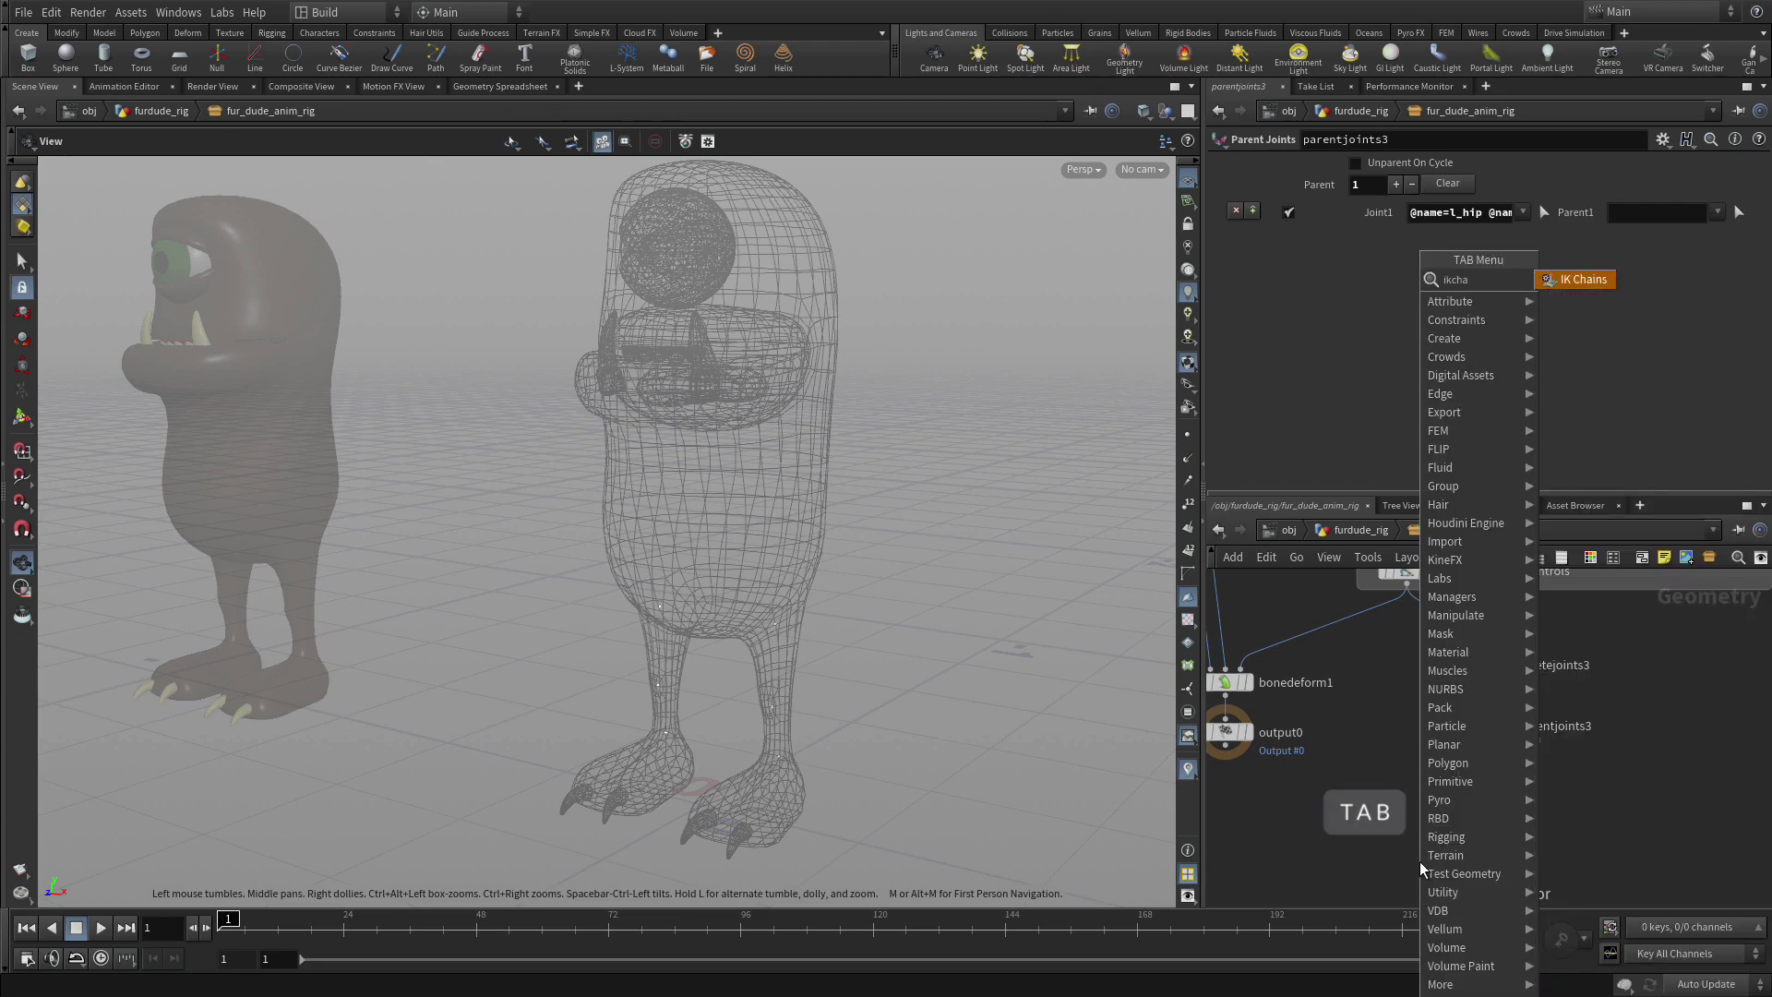
pyautogui.press('Return')
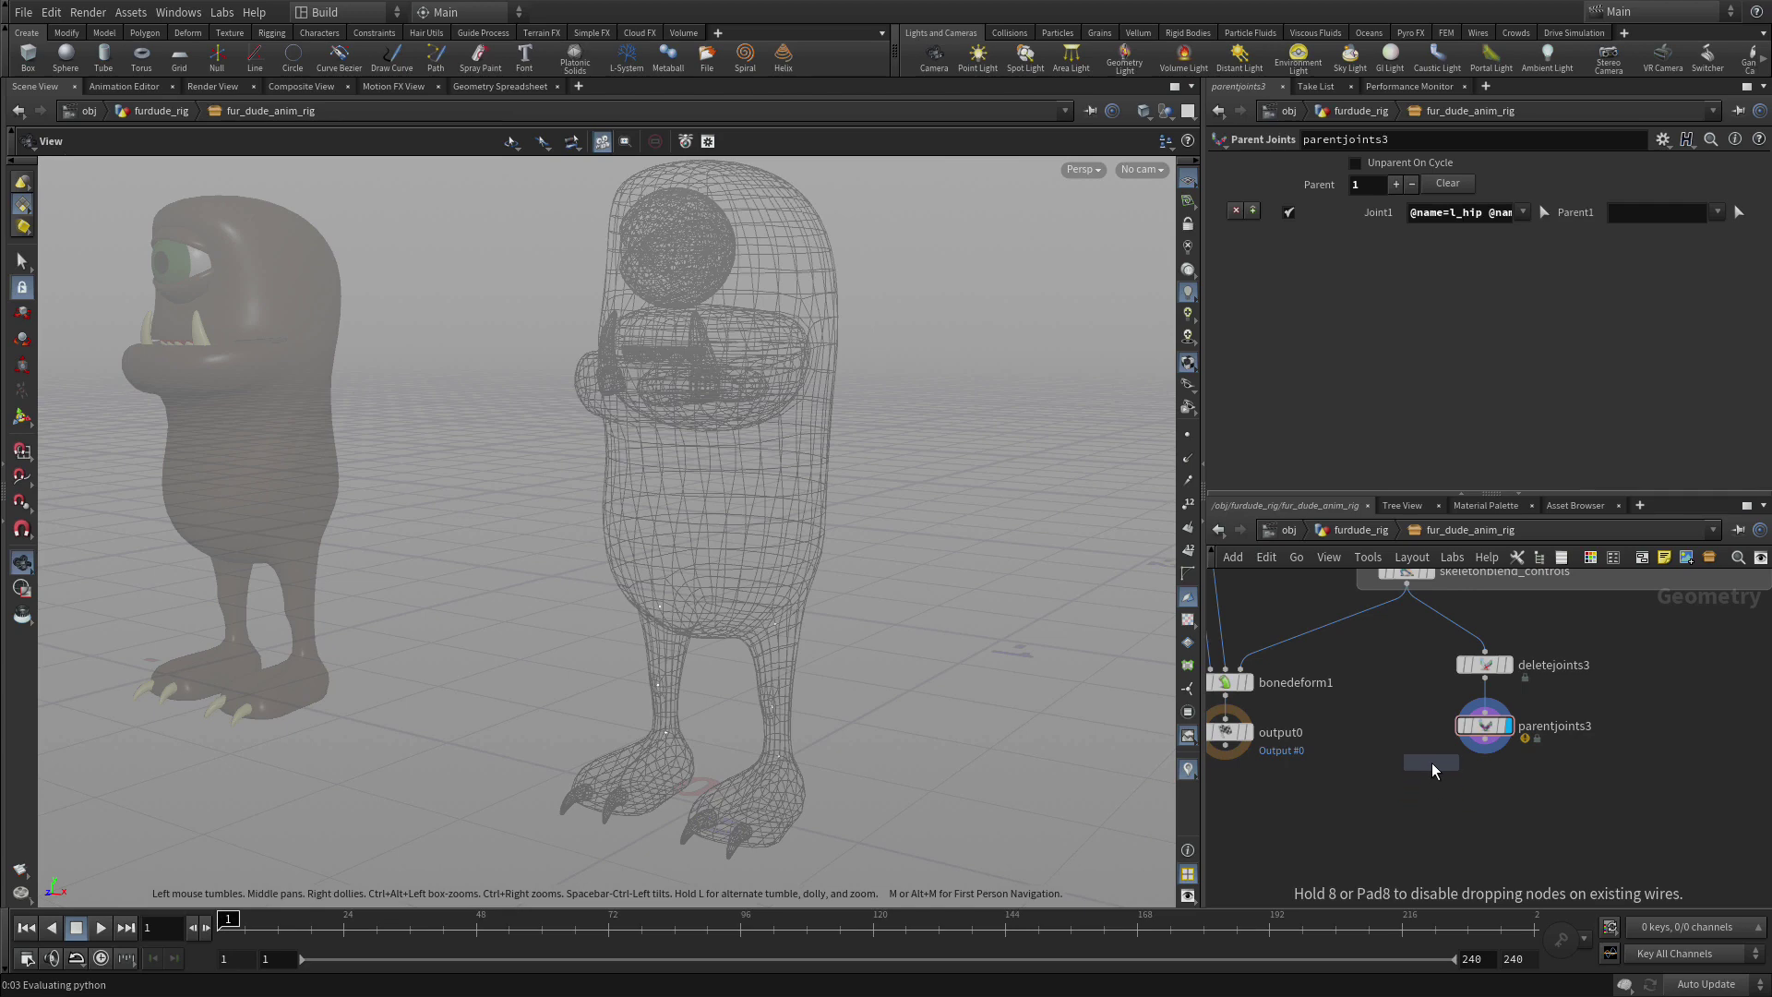
pyautogui.click(1431, 763)
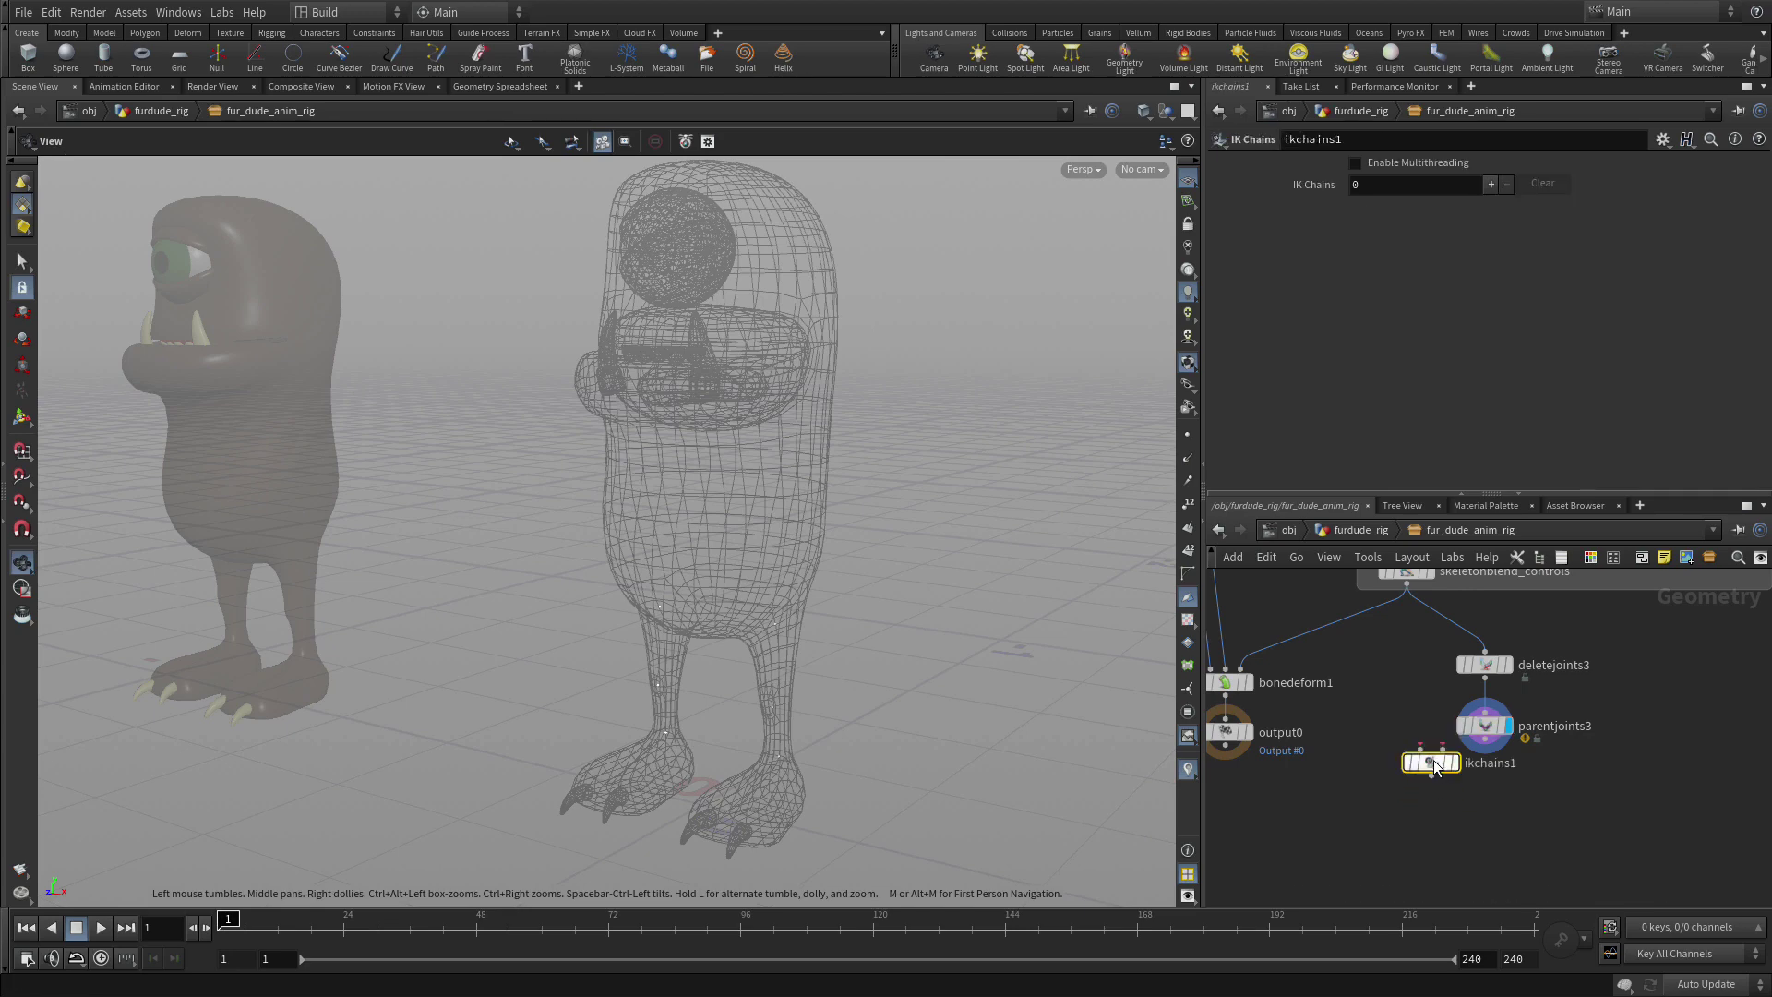
pyautogui.click(1405, 584)
pyautogui.click(1398, 792)
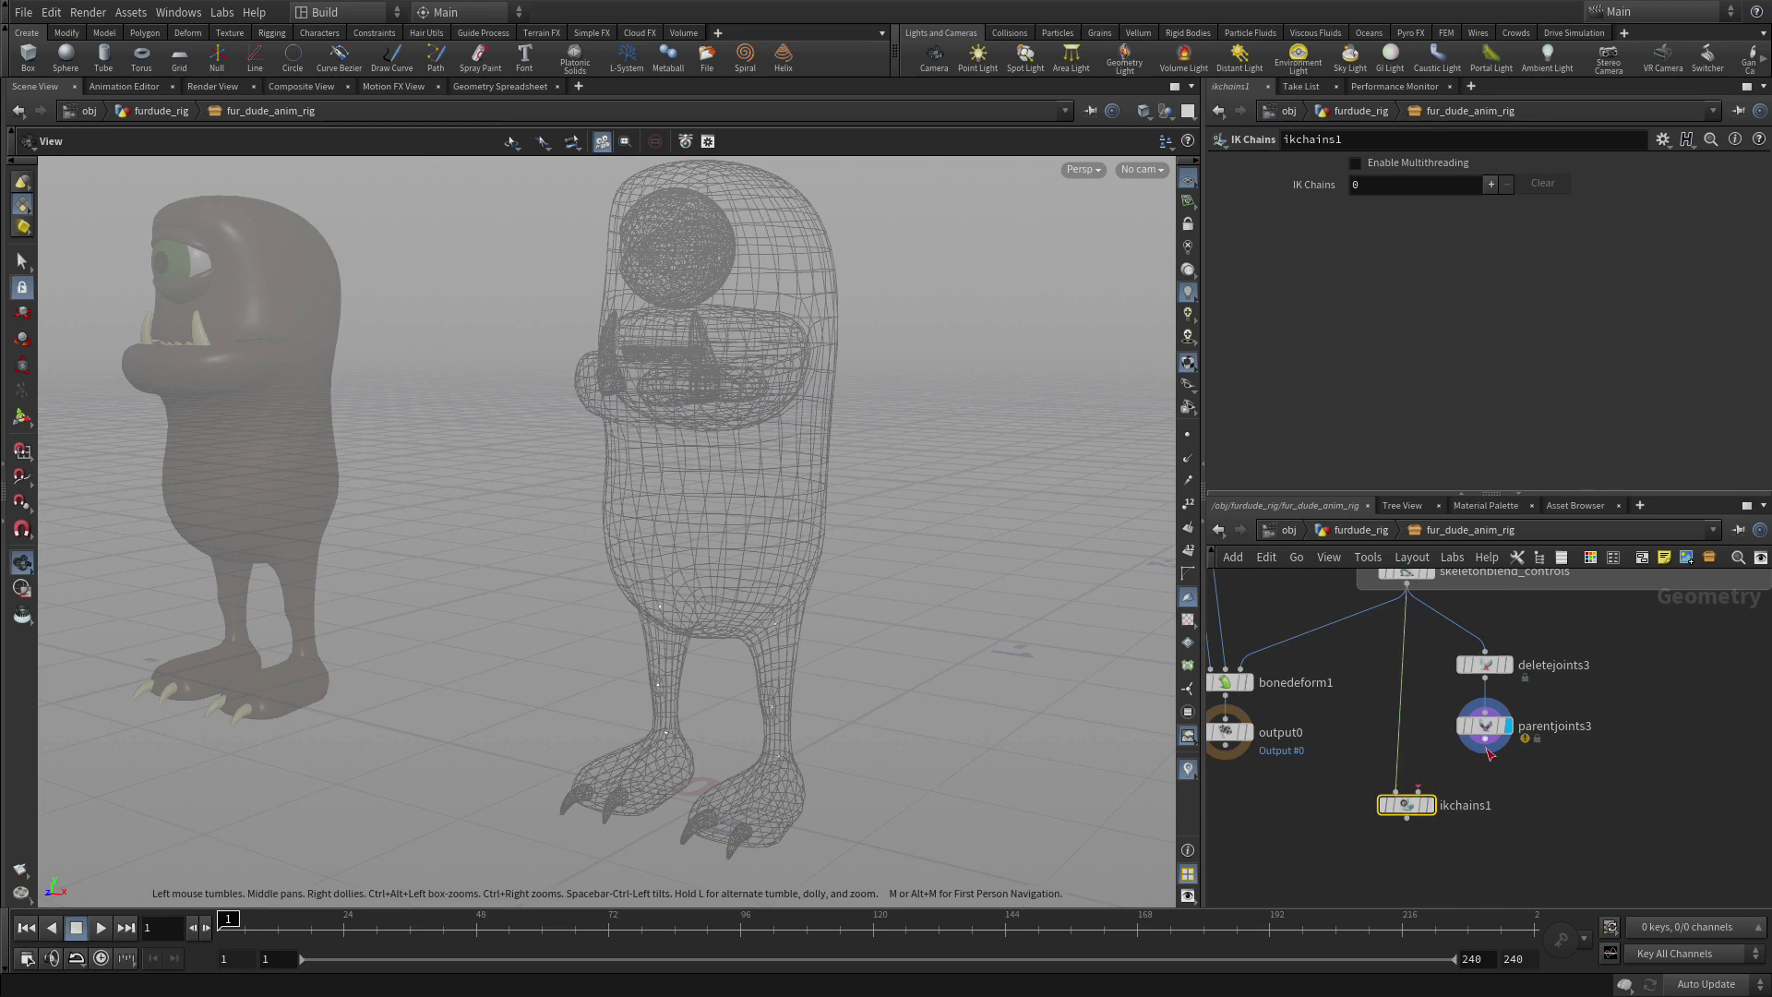
pyautogui.click(1485, 752)
pyautogui.click(1424, 811)
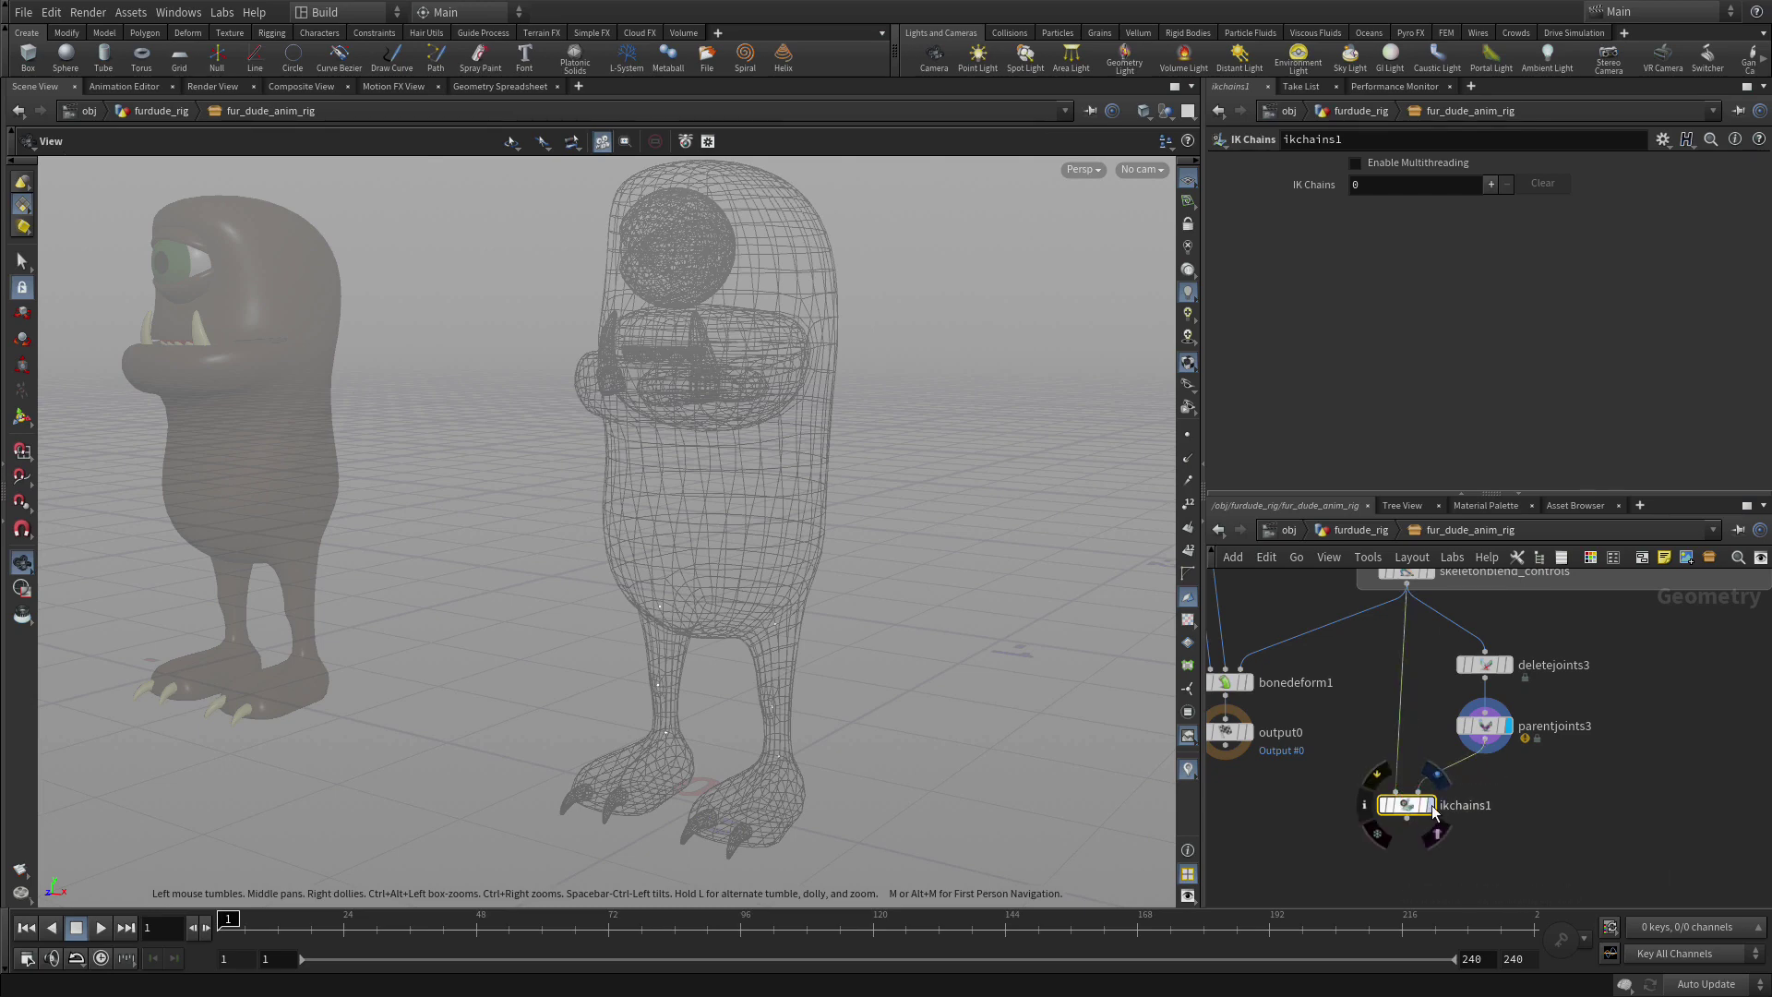
pyautogui.click(1428, 805)
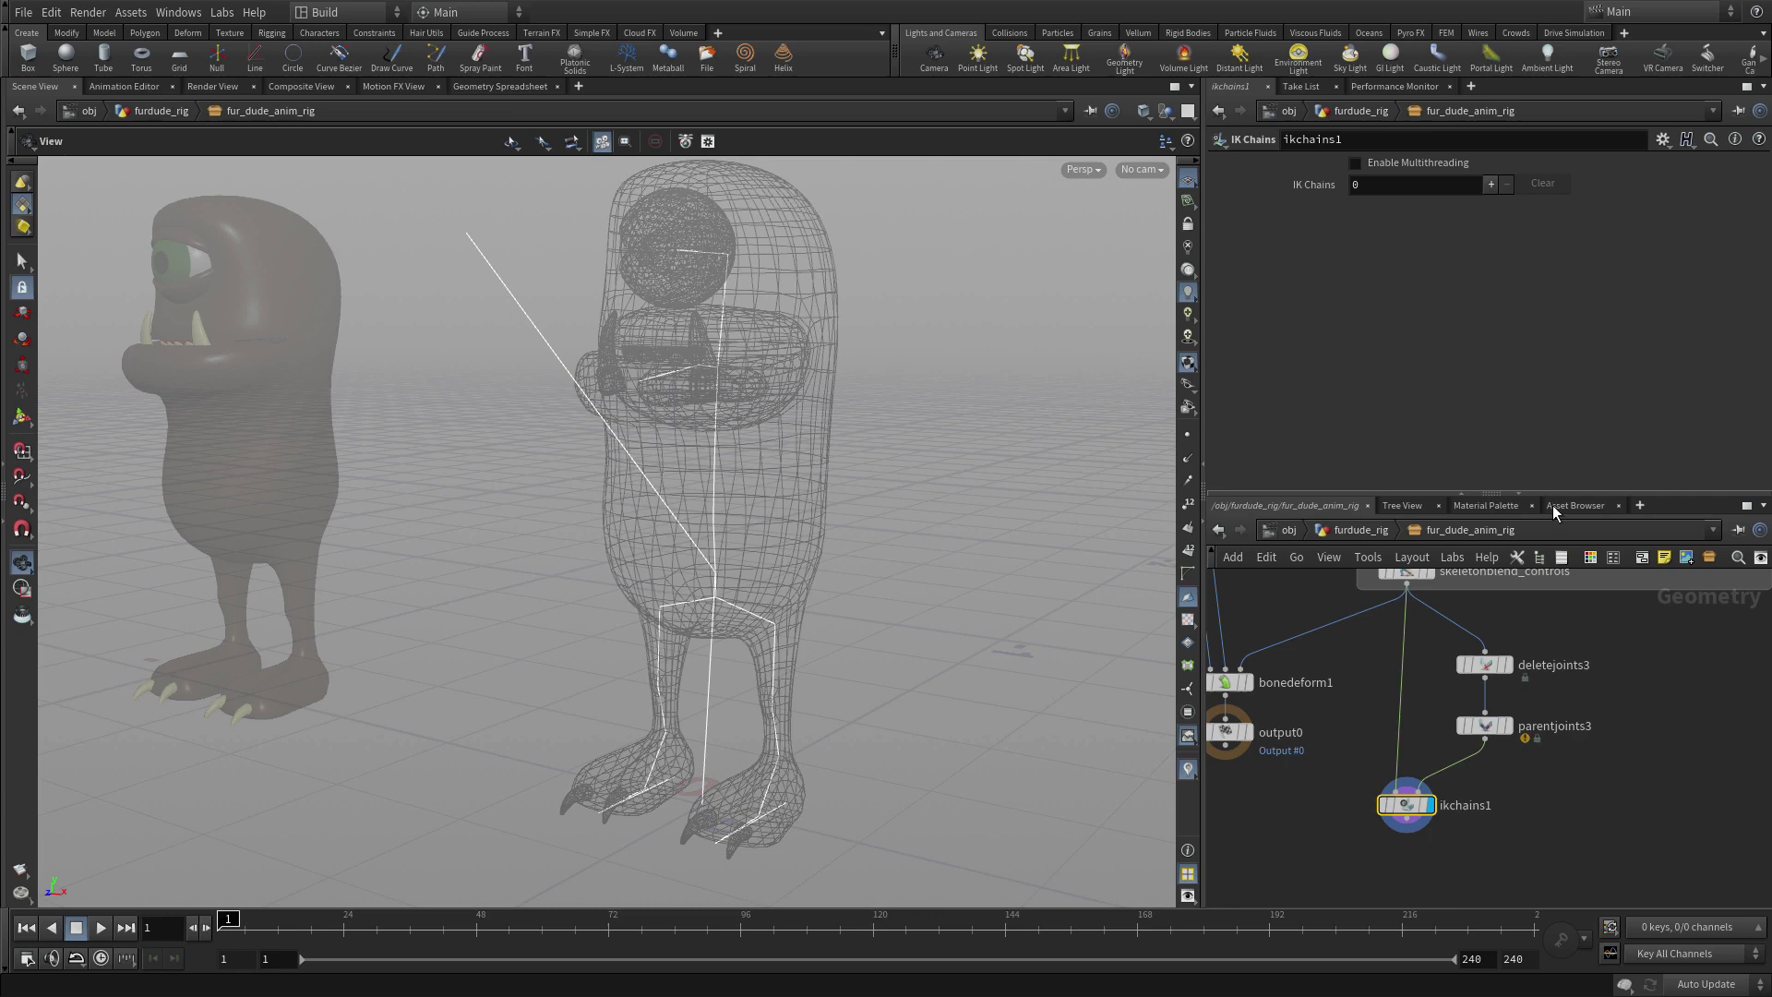
# Add one IK chain with l_hip as root, l_knee as mid and l_ankle as tip
pyautogui.click(1490, 185)
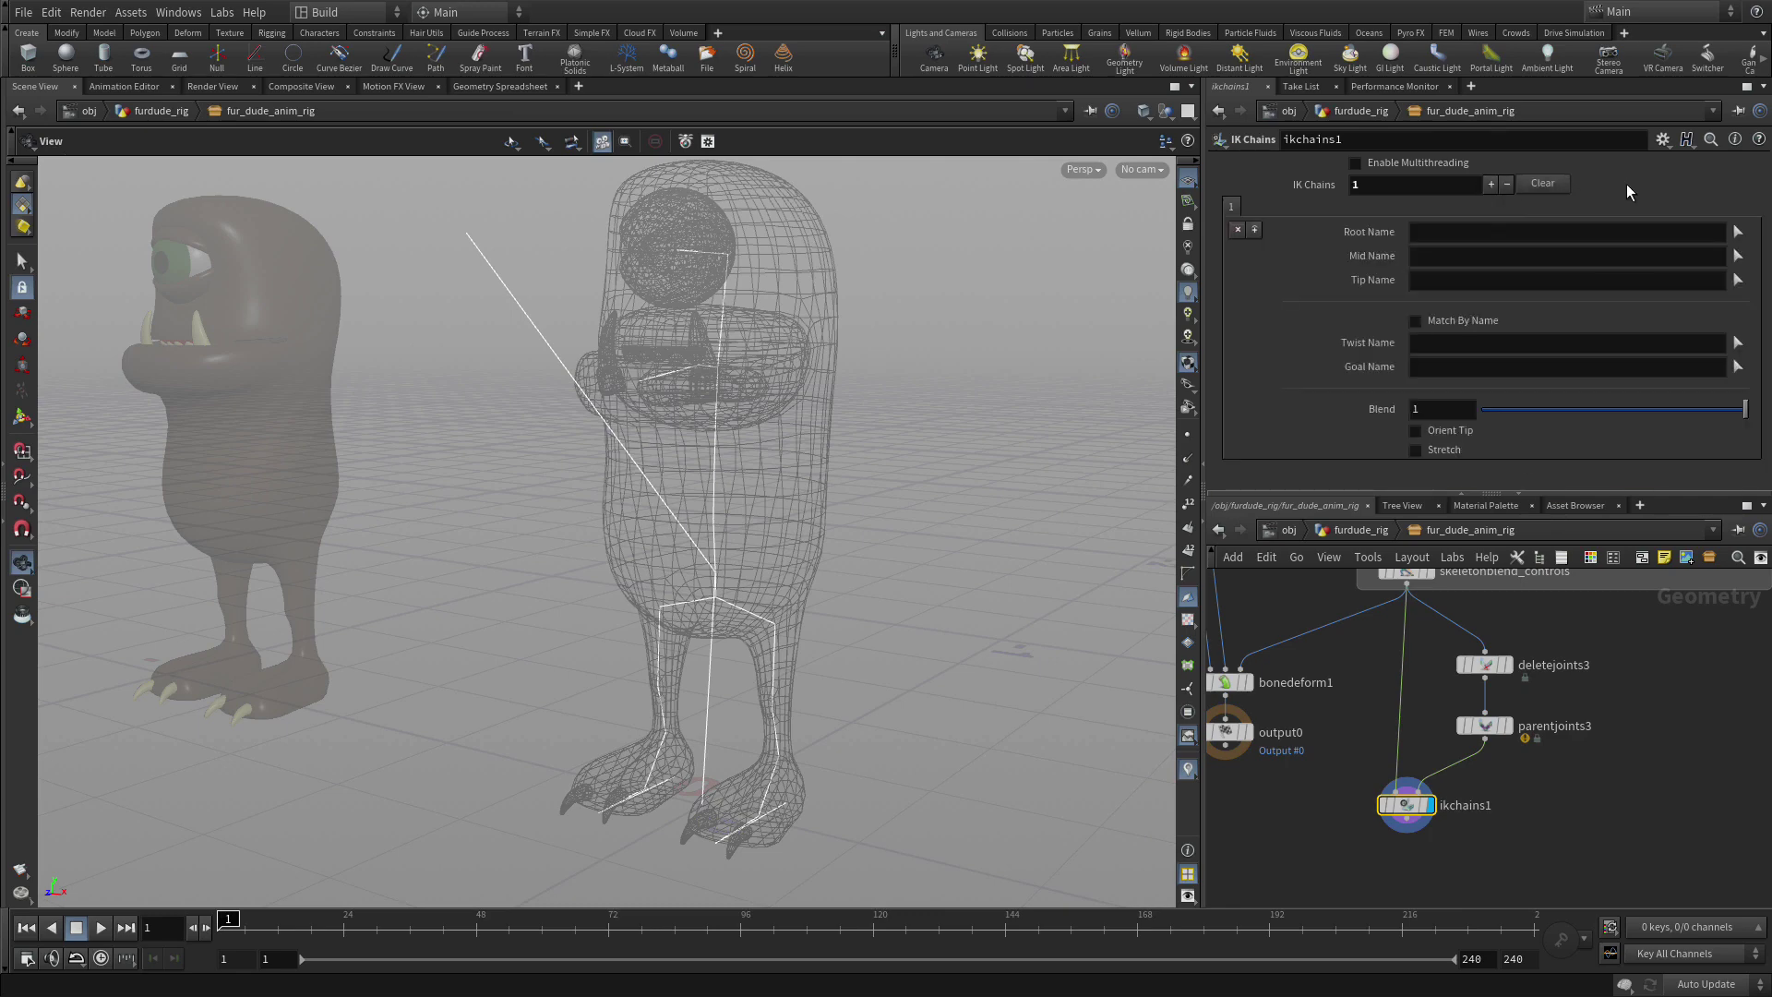
pyautogui.click(1737, 235)
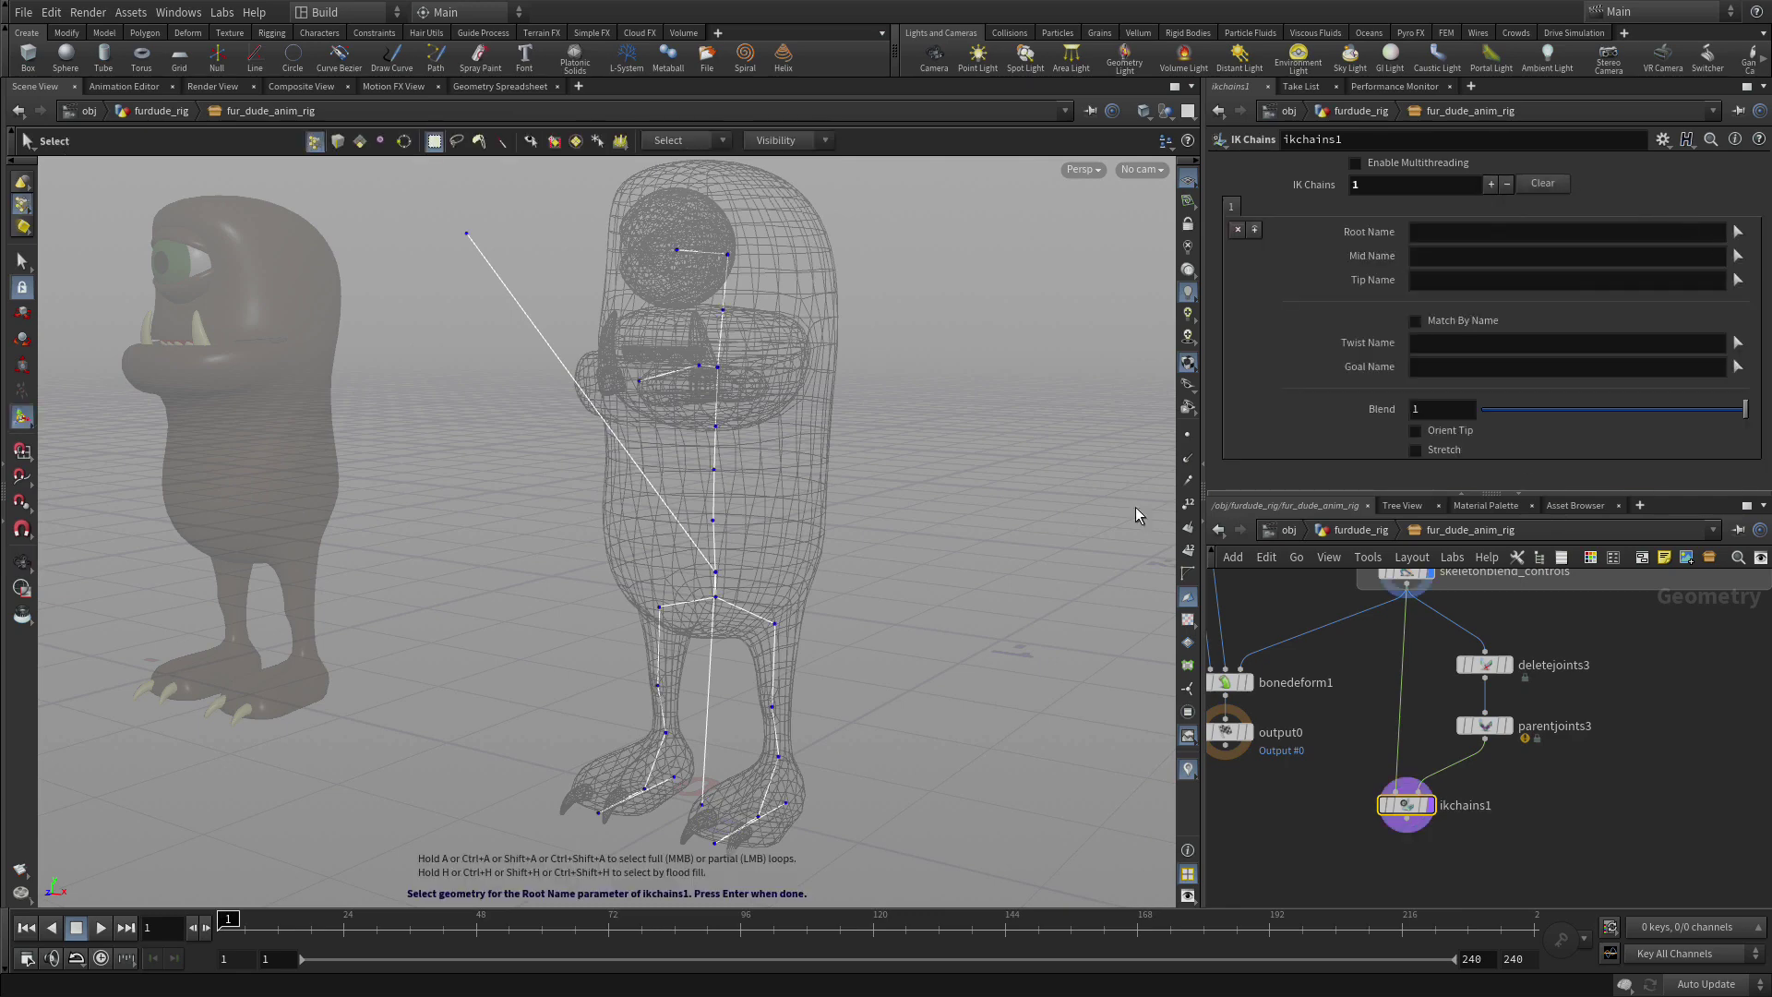
pyautogui.click(773, 625)
pyautogui.press('Return')
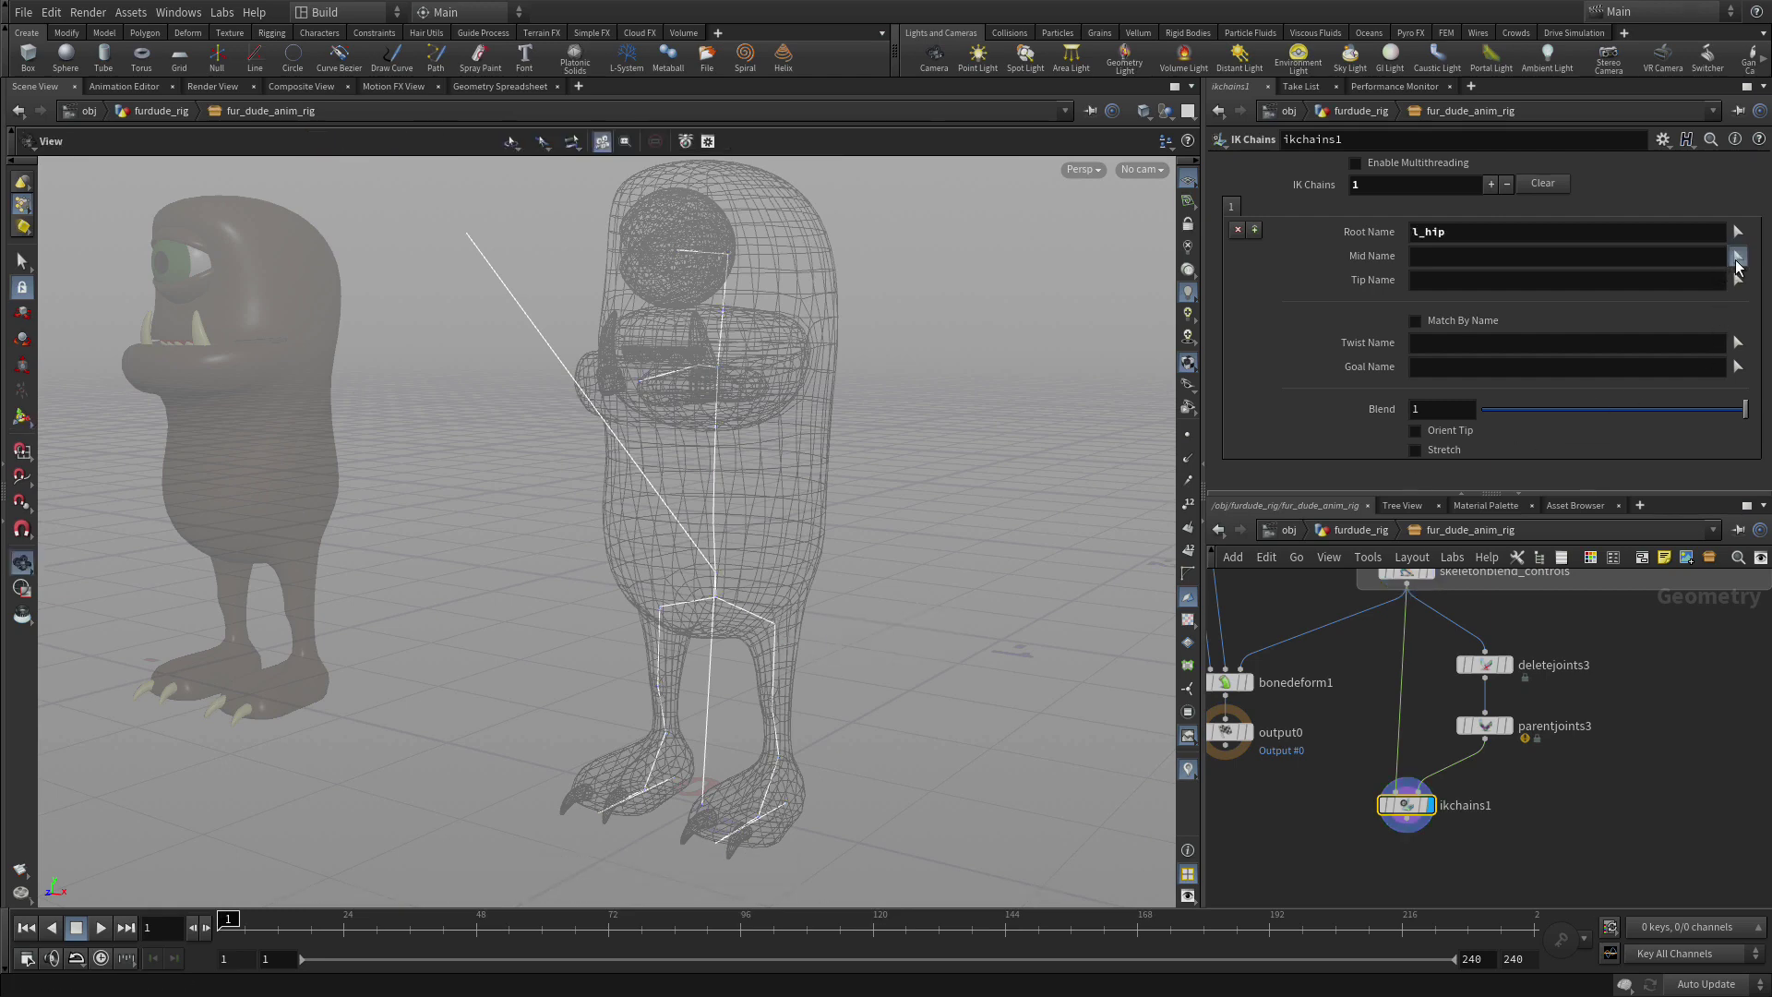
pyautogui.click(1738, 256)
pyautogui.click(772, 712)
pyautogui.press('Return')
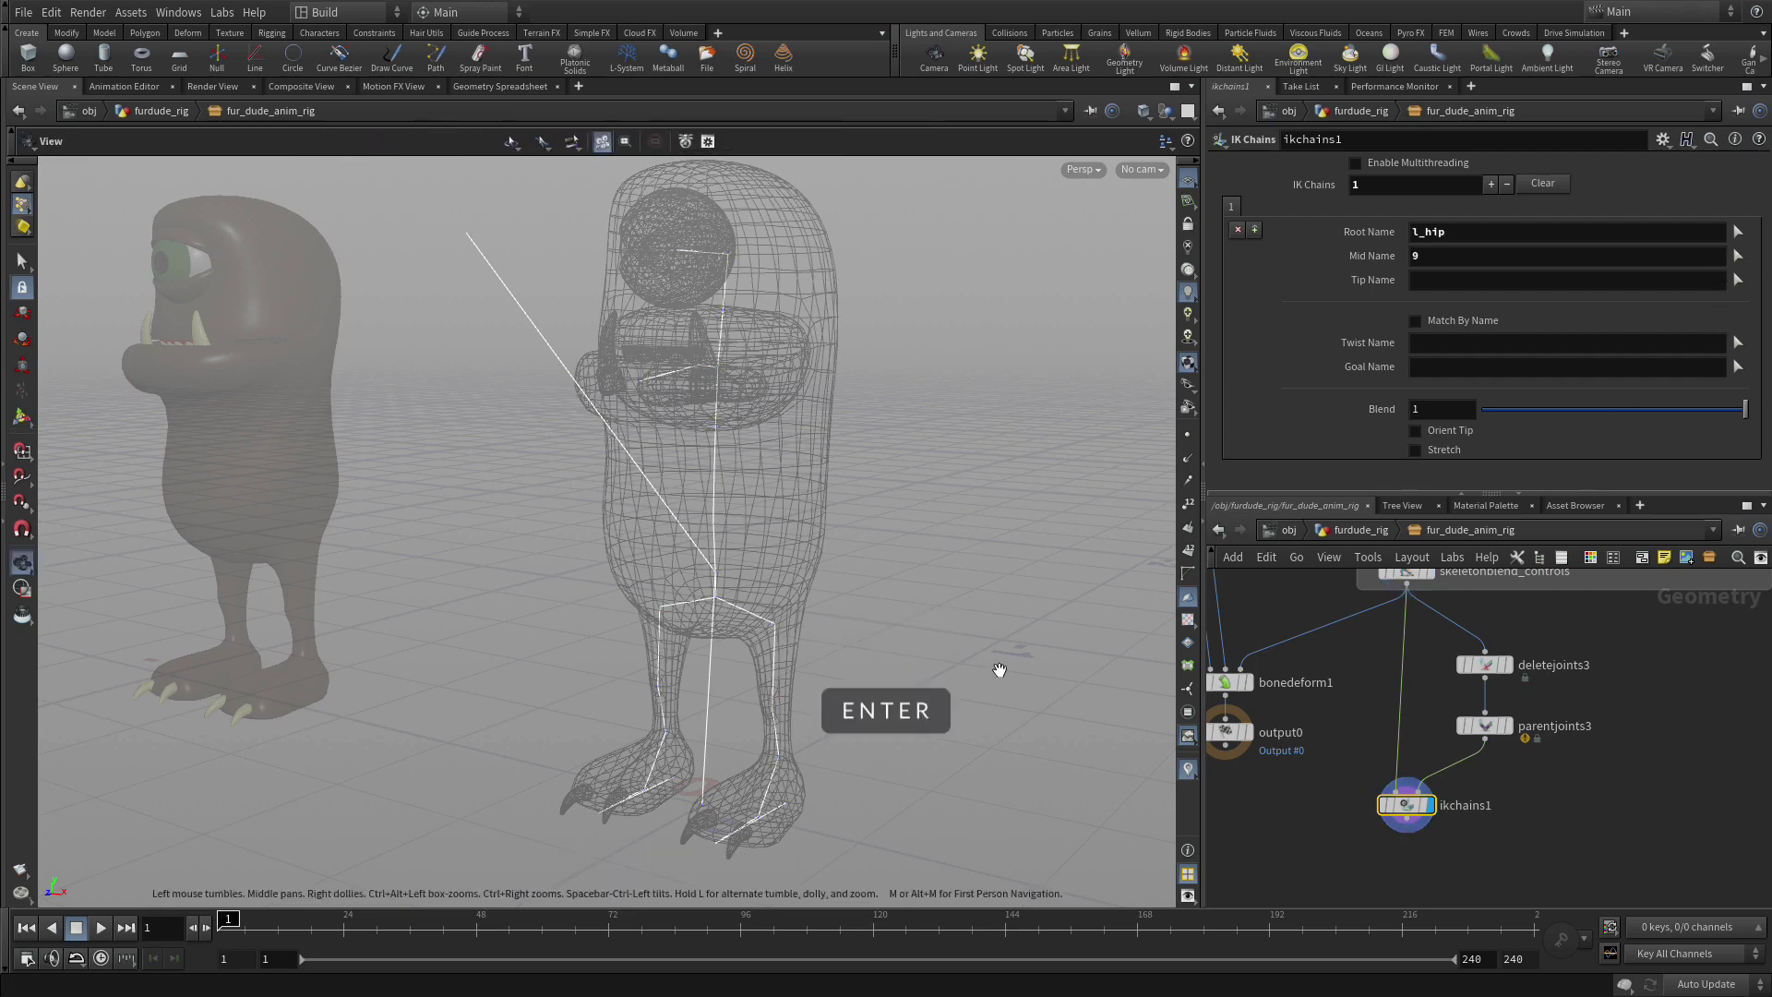
pyautogui.click(1737, 280)
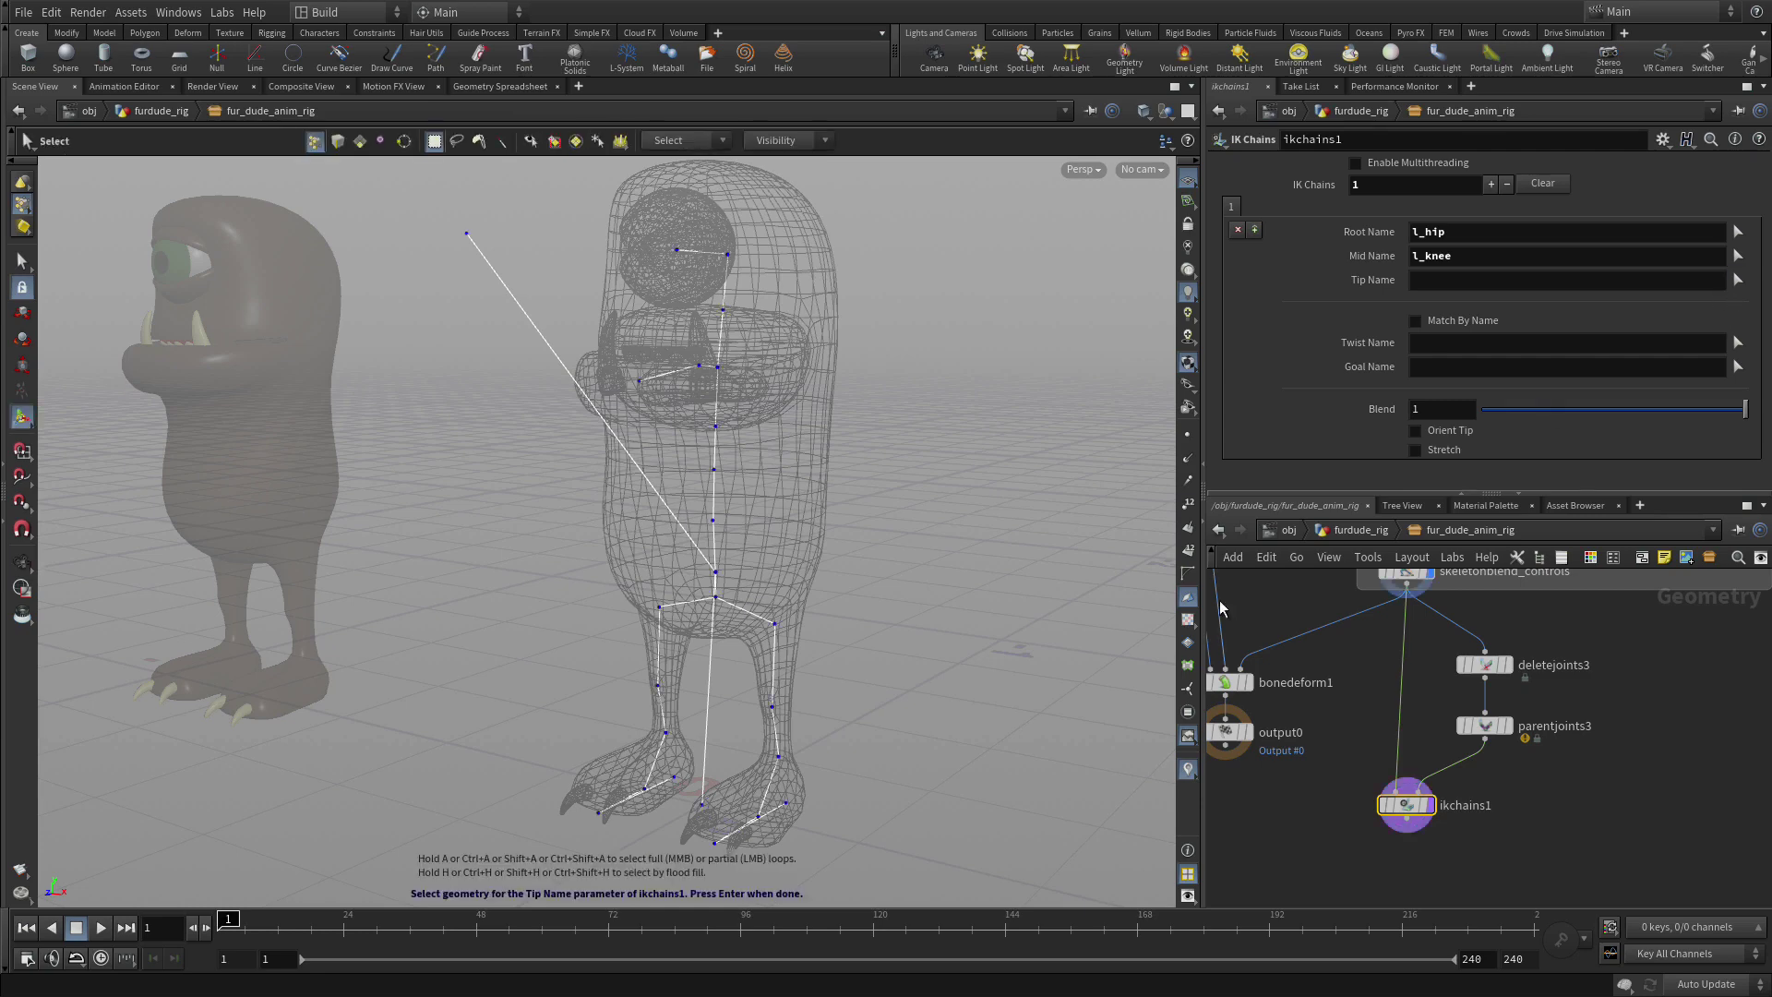
pyautogui.click(777, 756)
pyautogui.press('Return')
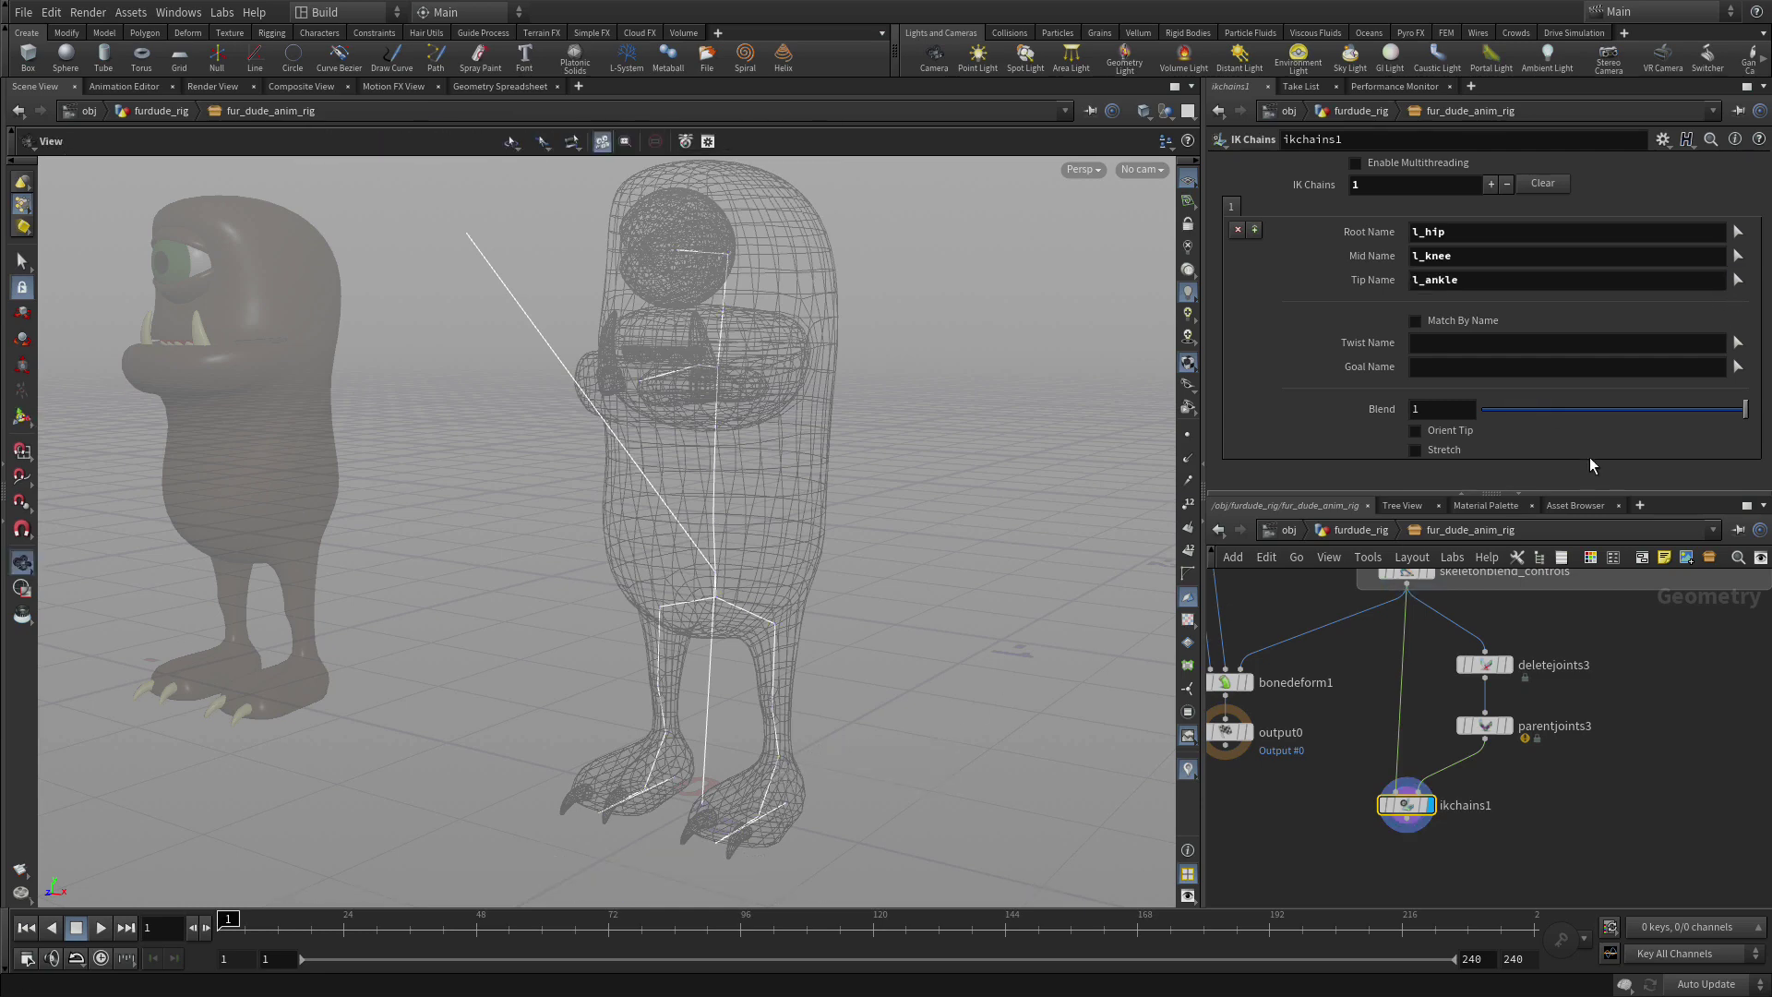
# Enable Match By Name and Orient Tip for the left leg's IK chain
pyautogui.click(1453, 319)
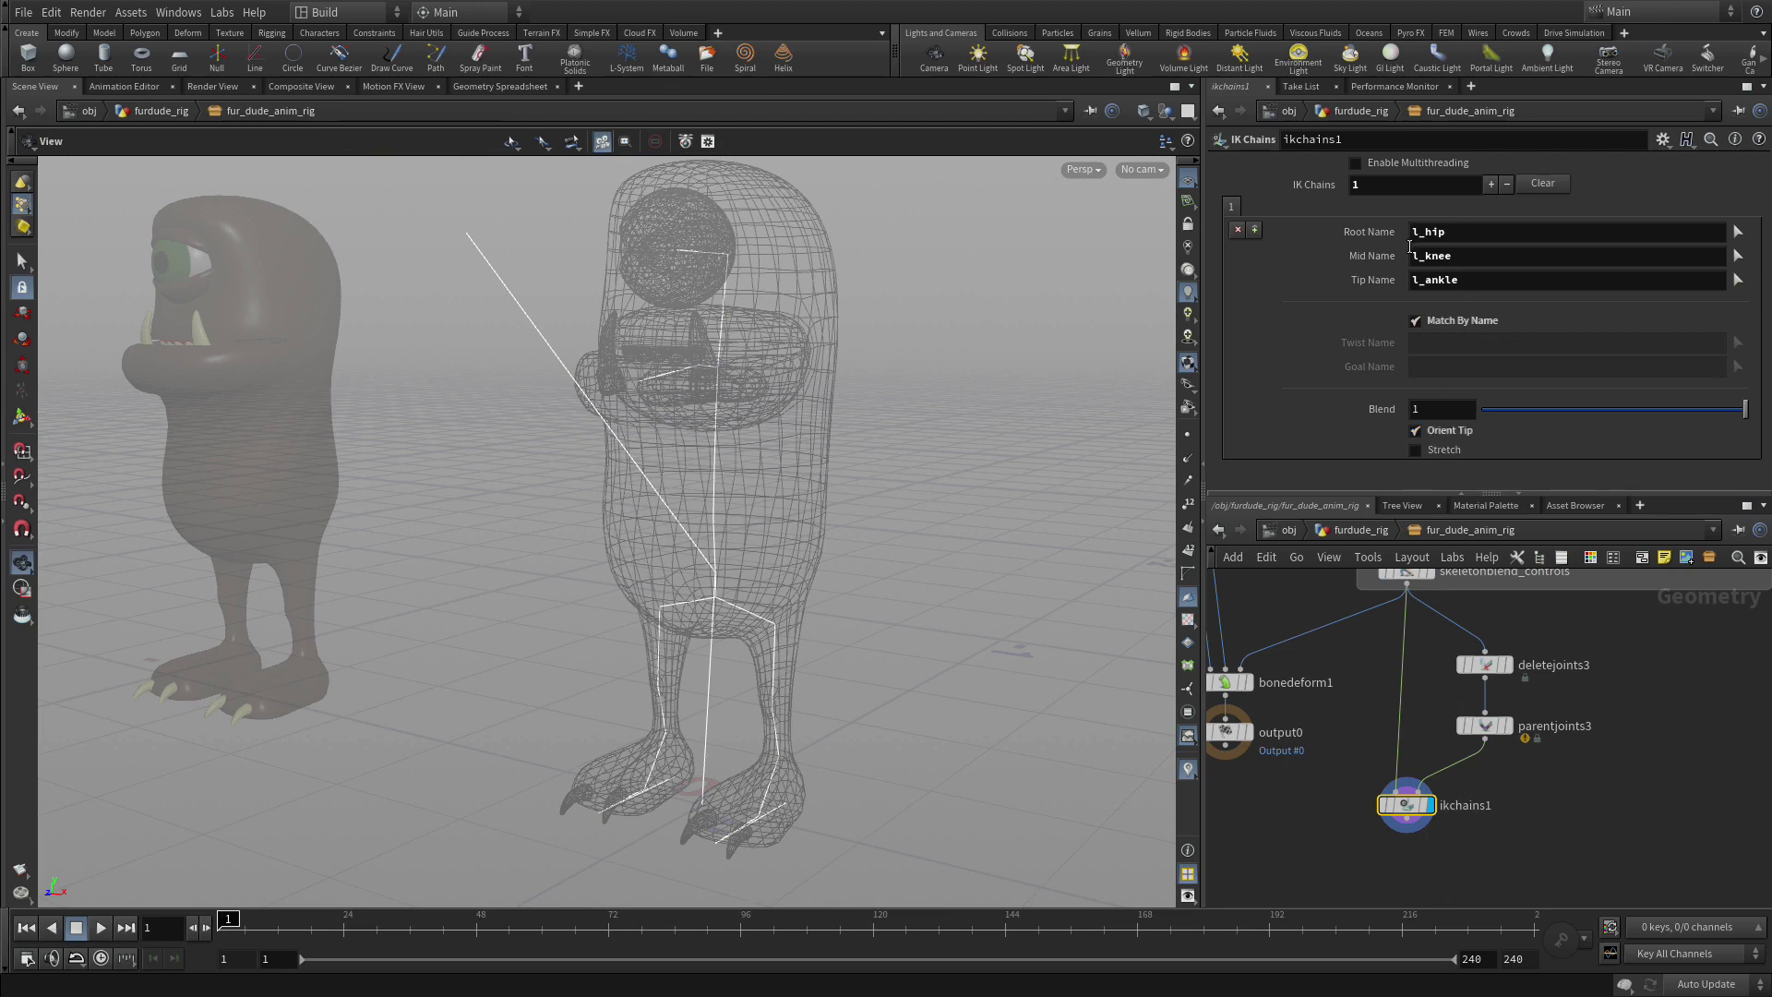
# Add a second IK chain with r_hip as root, r_knee as mid and r_ankle as tip, enabling Match By Name and Orient Tip
pyautogui.click(1255, 229)
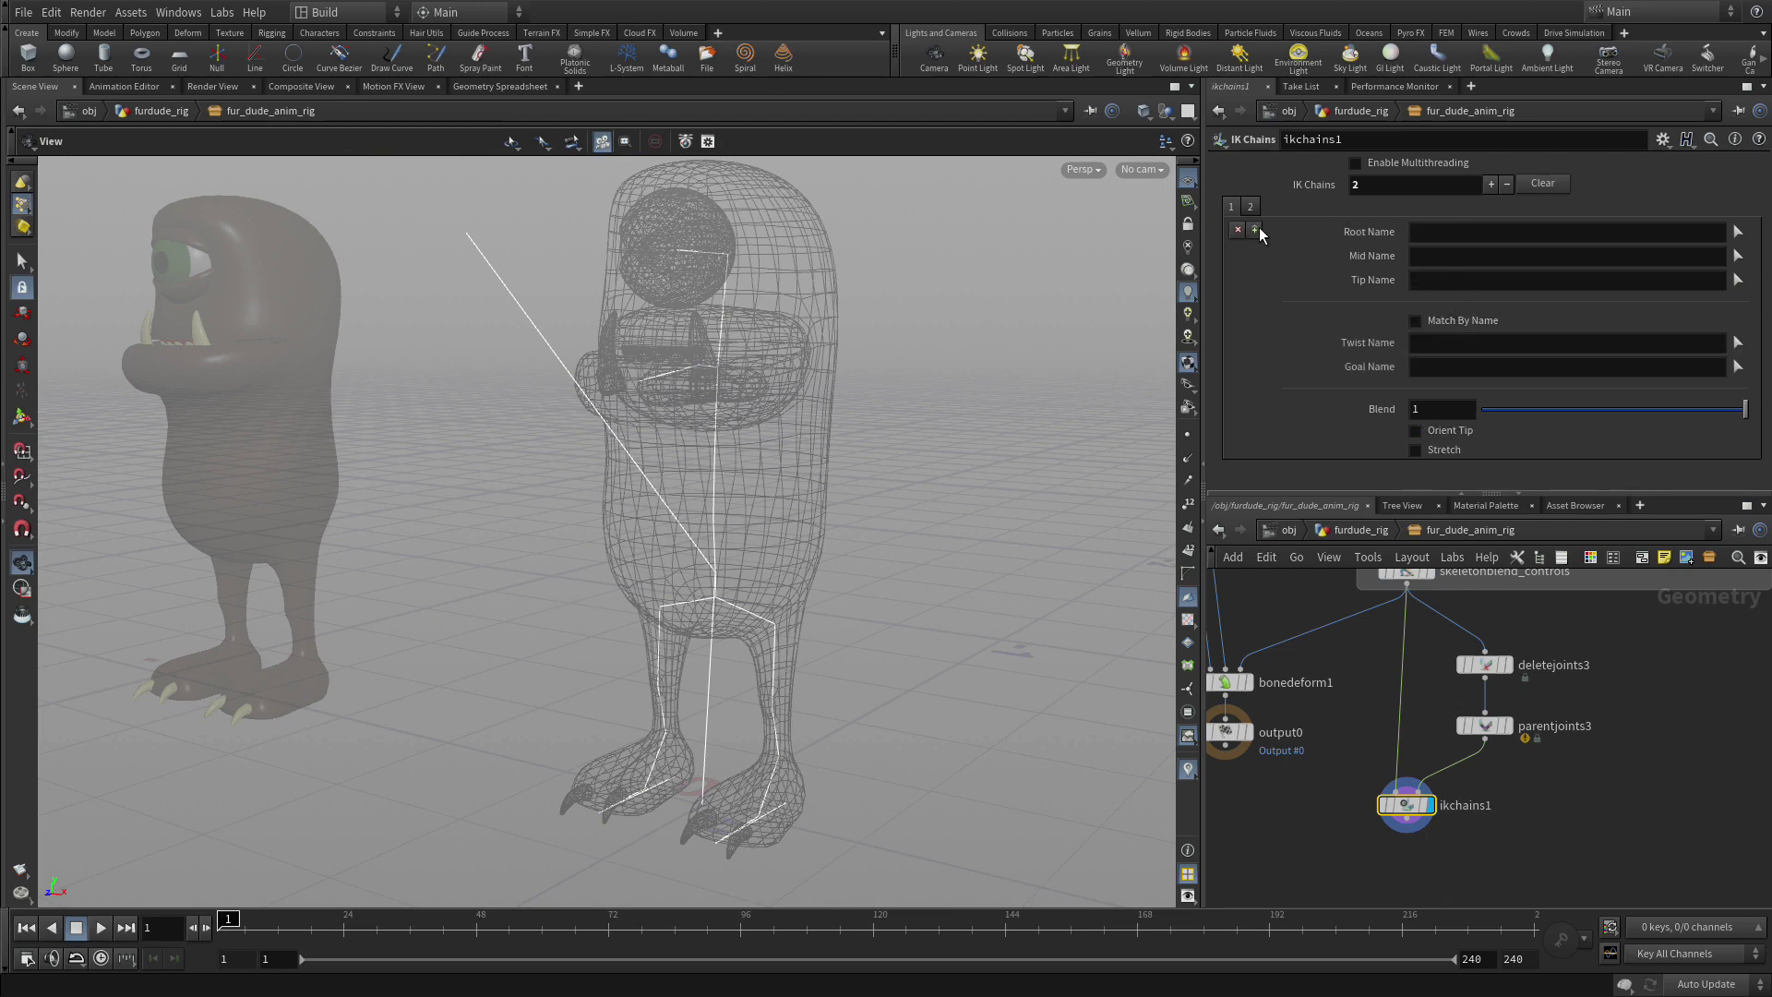
pyautogui.click(1738, 232)
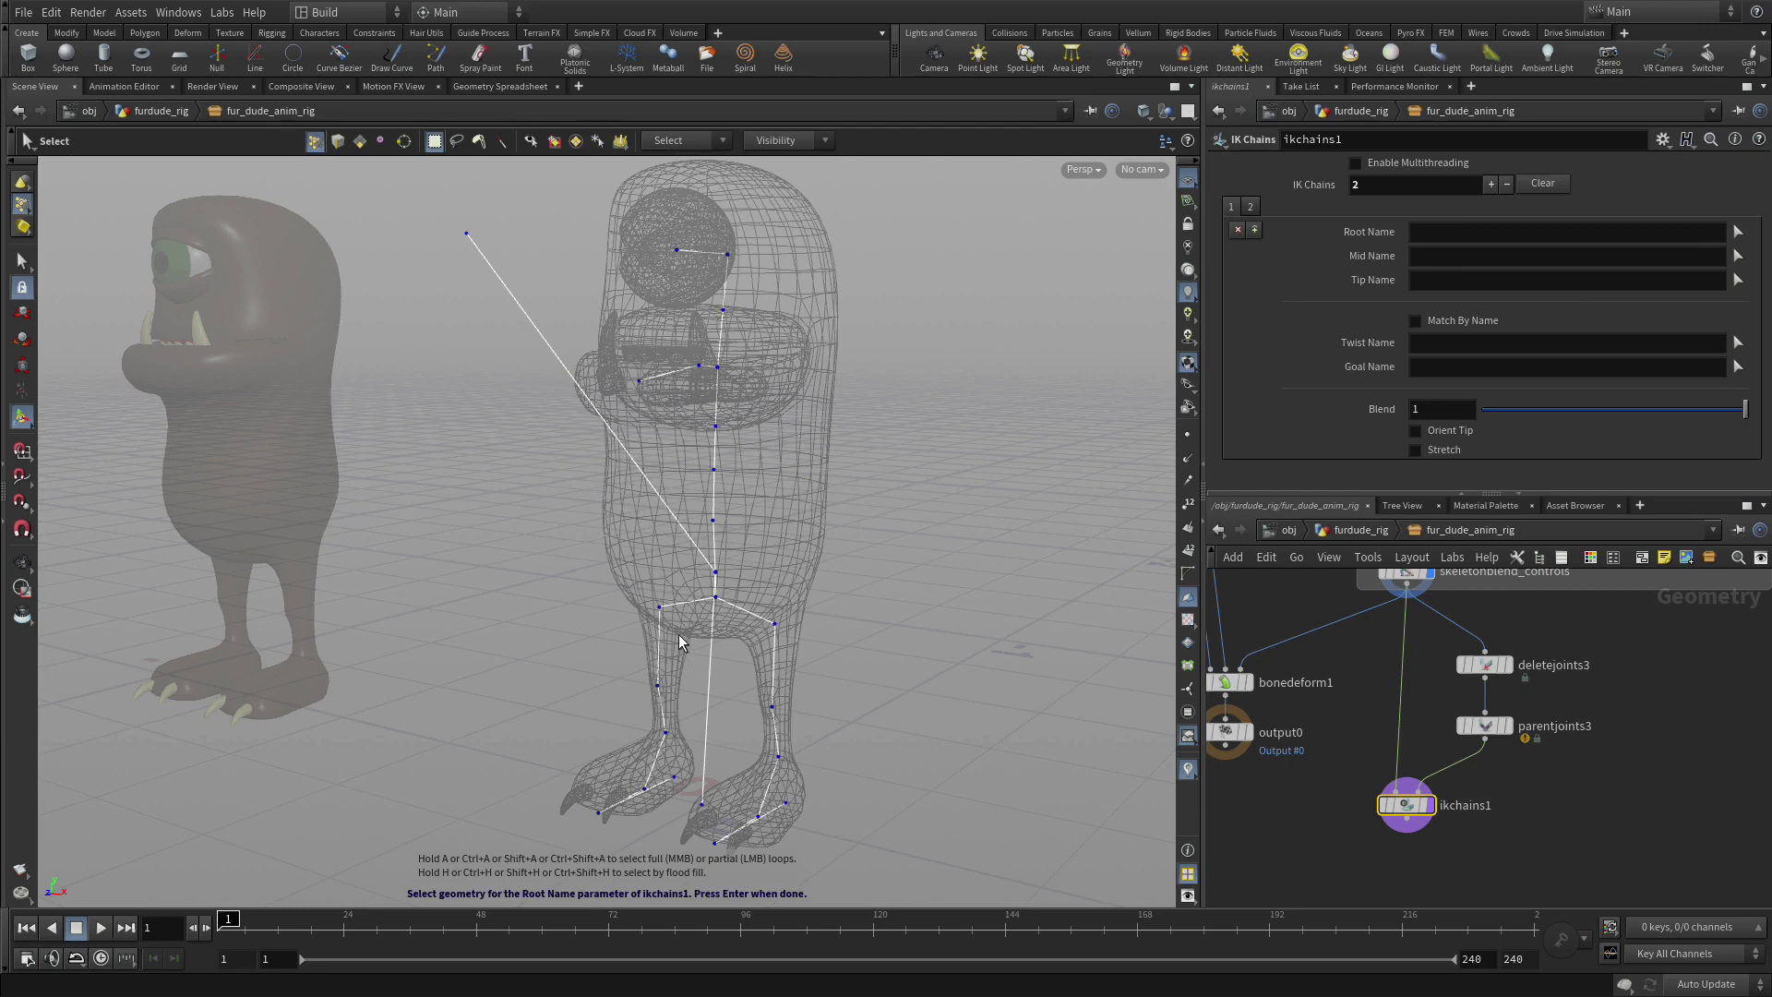
pyautogui.click(661, 609)
pyautogui.press('Return')
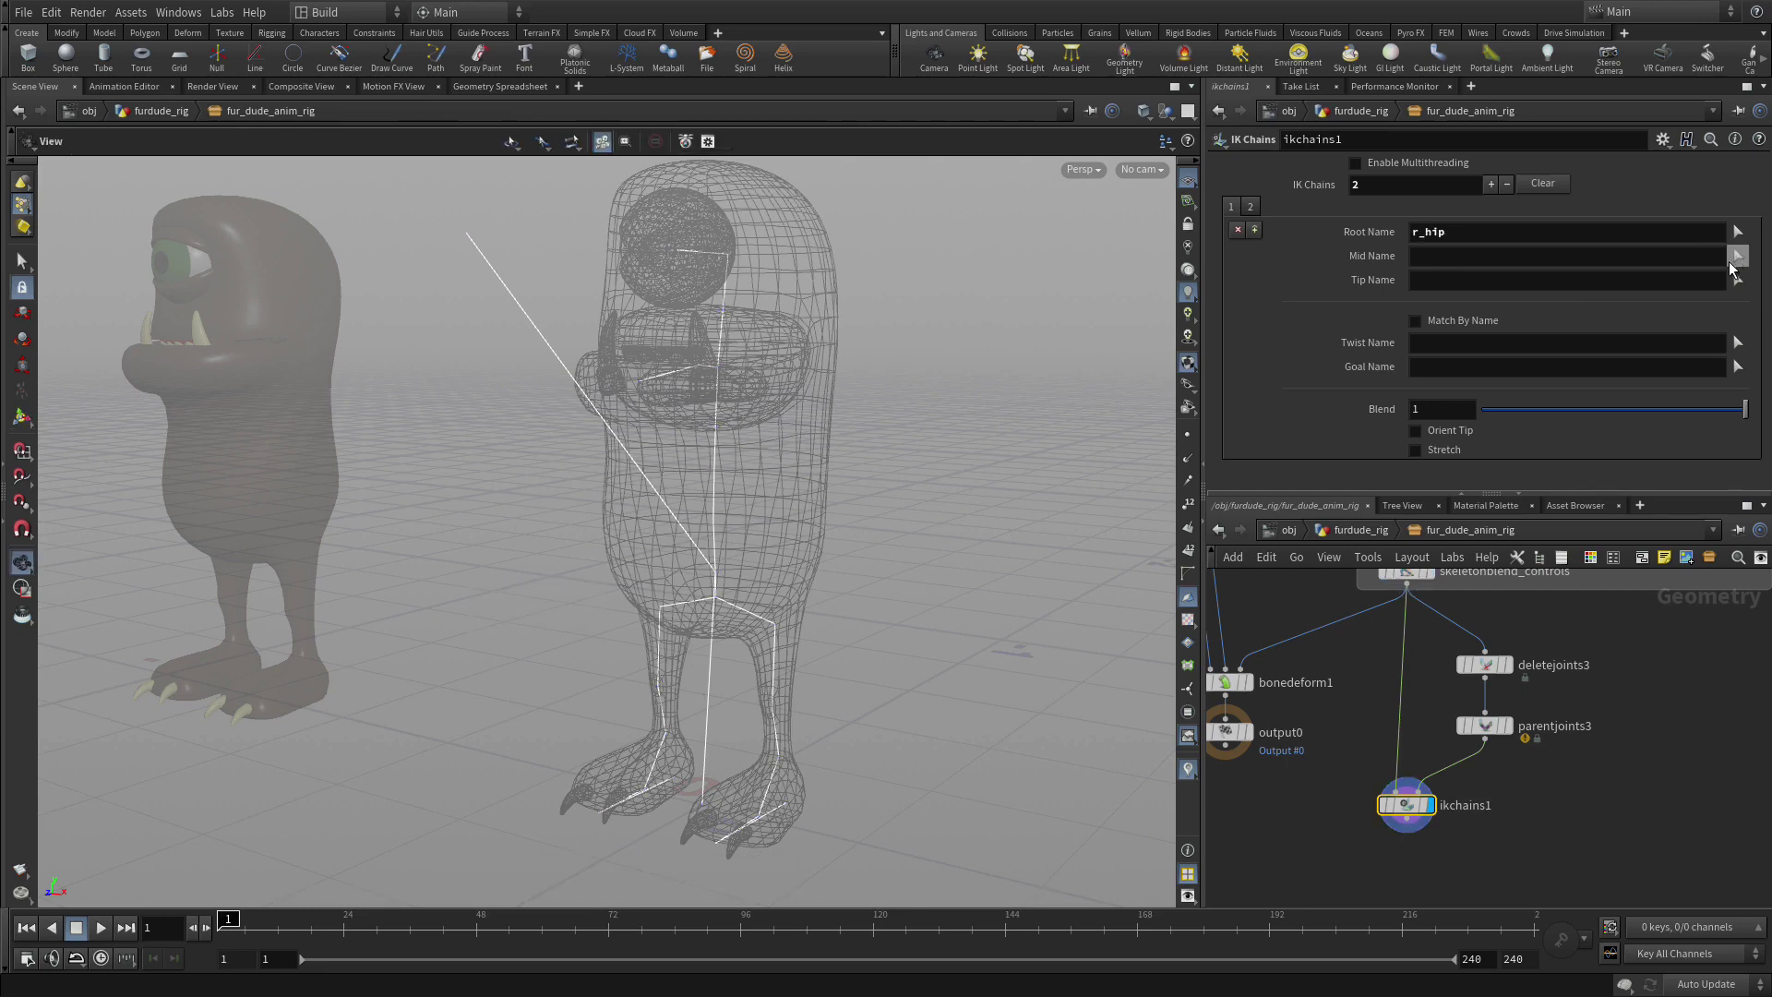
pyautogui.click(657, 687)
pyautogui.press('Return')
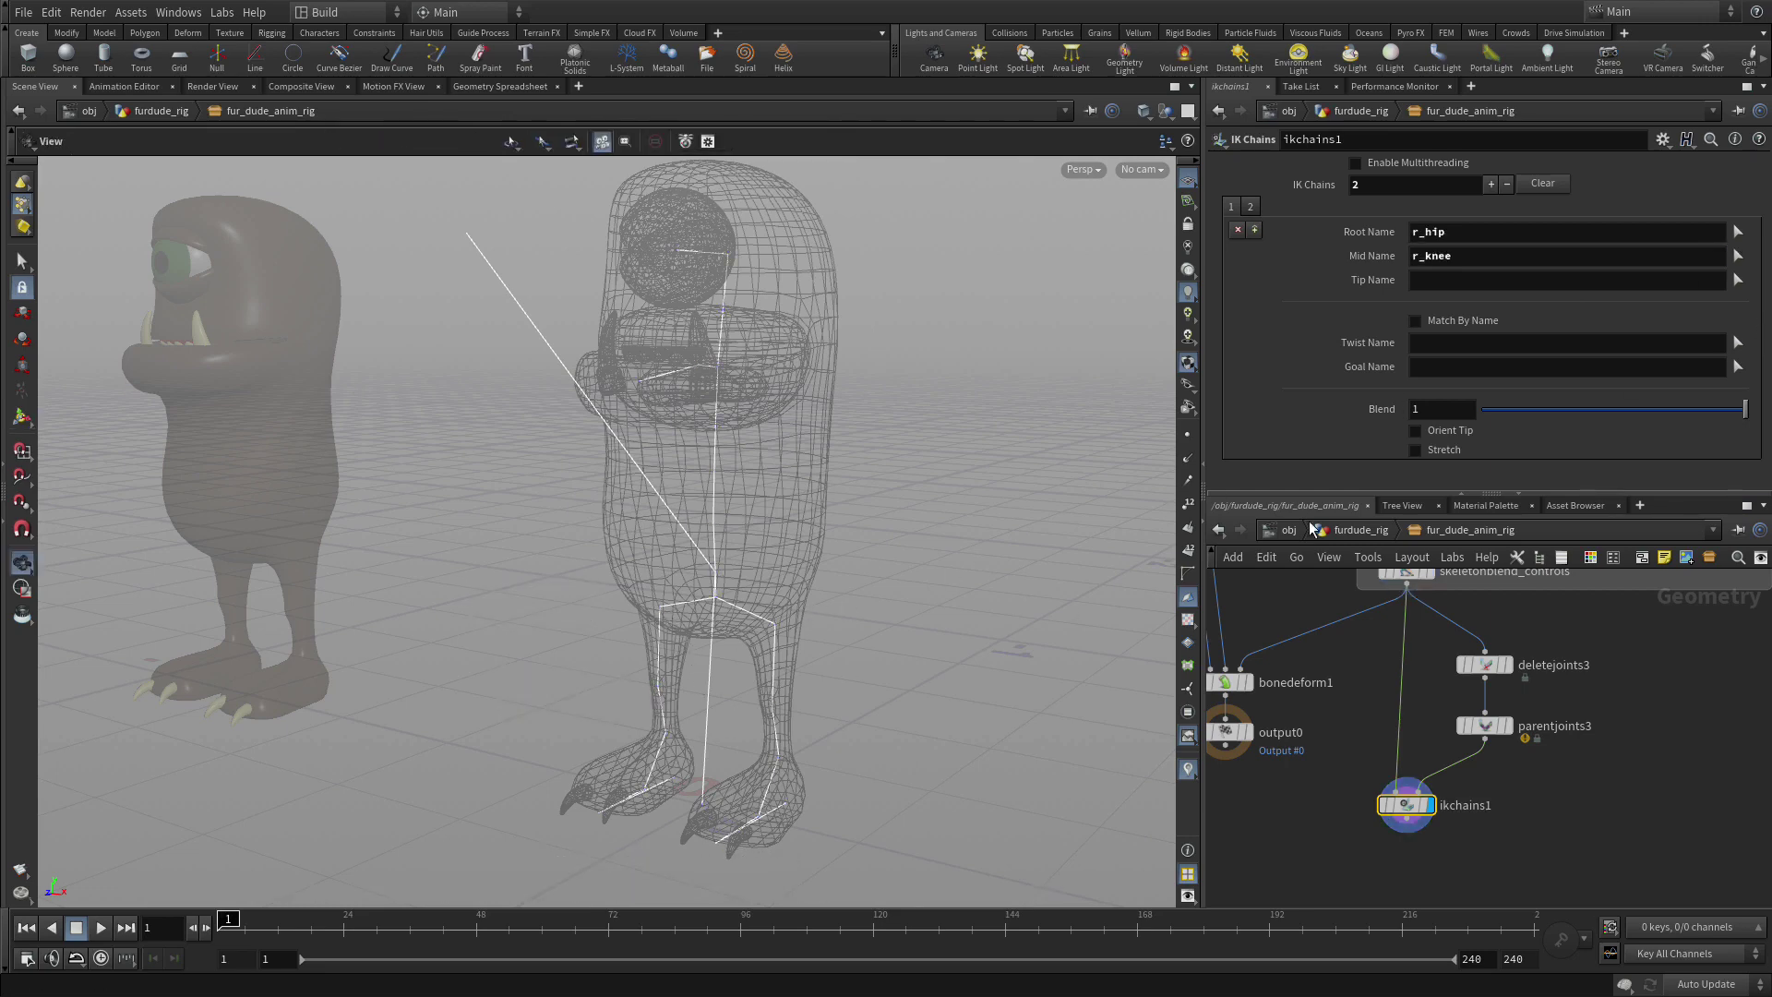
pyautogui.click(1739, 282)
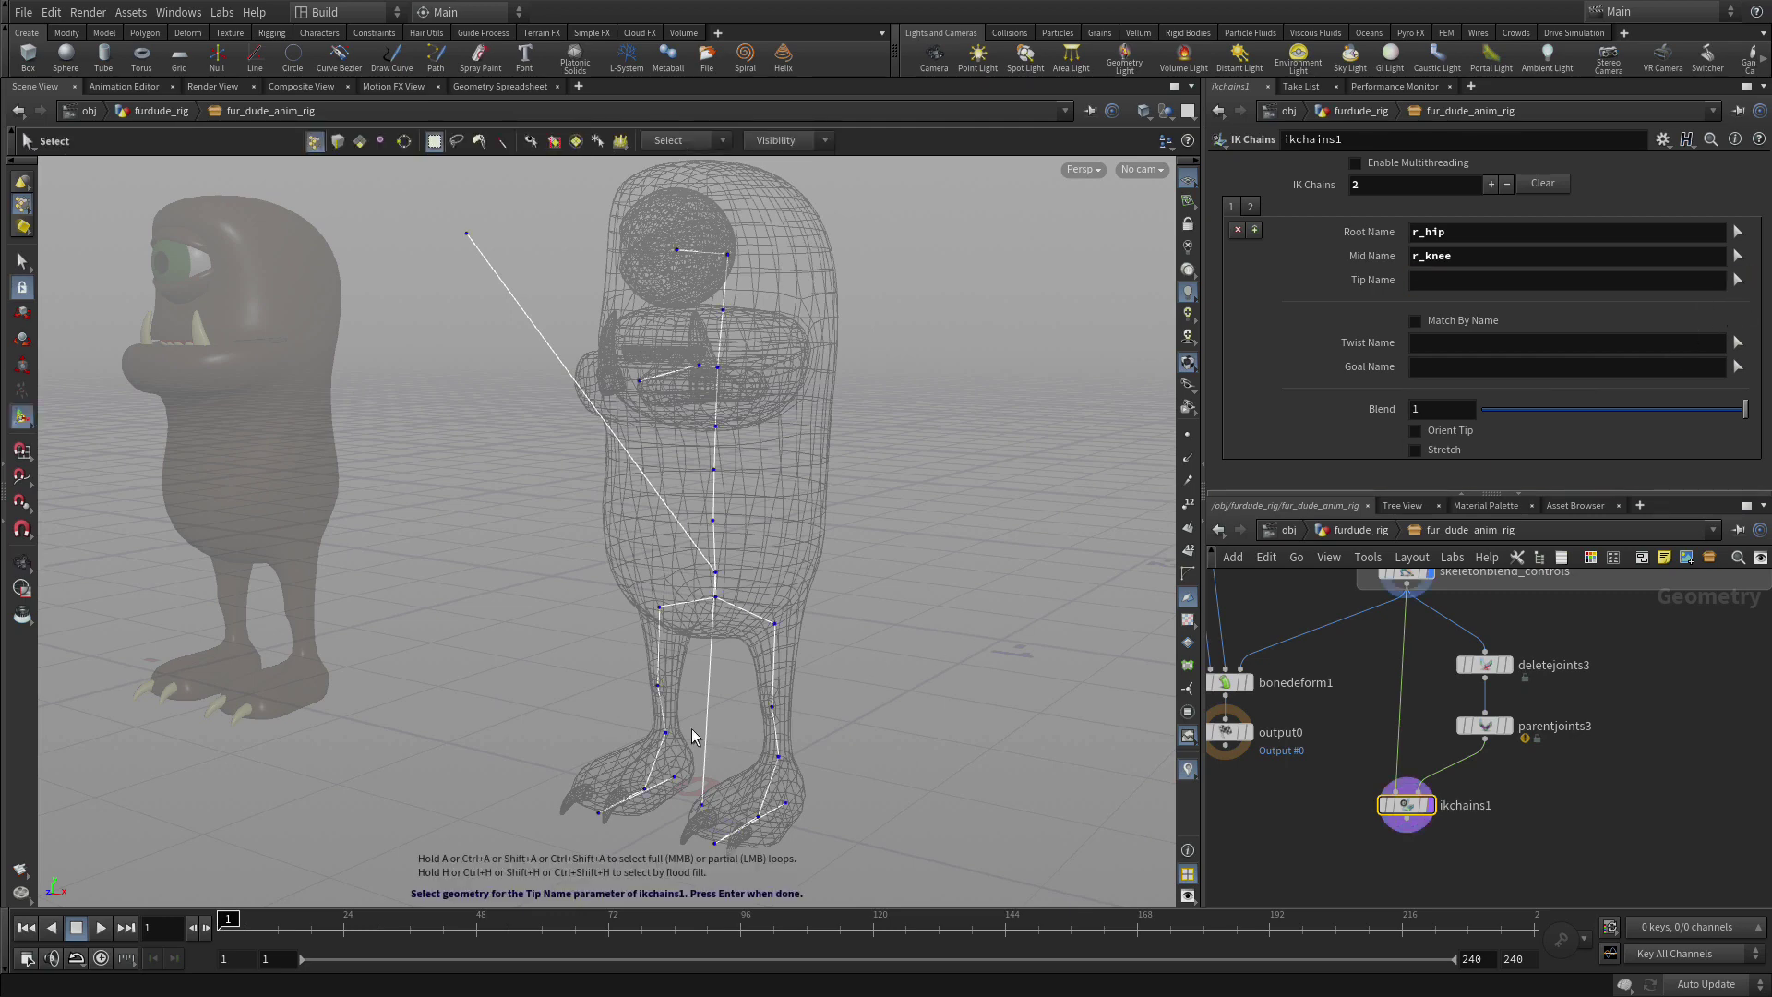
pyautogui.press('Return')
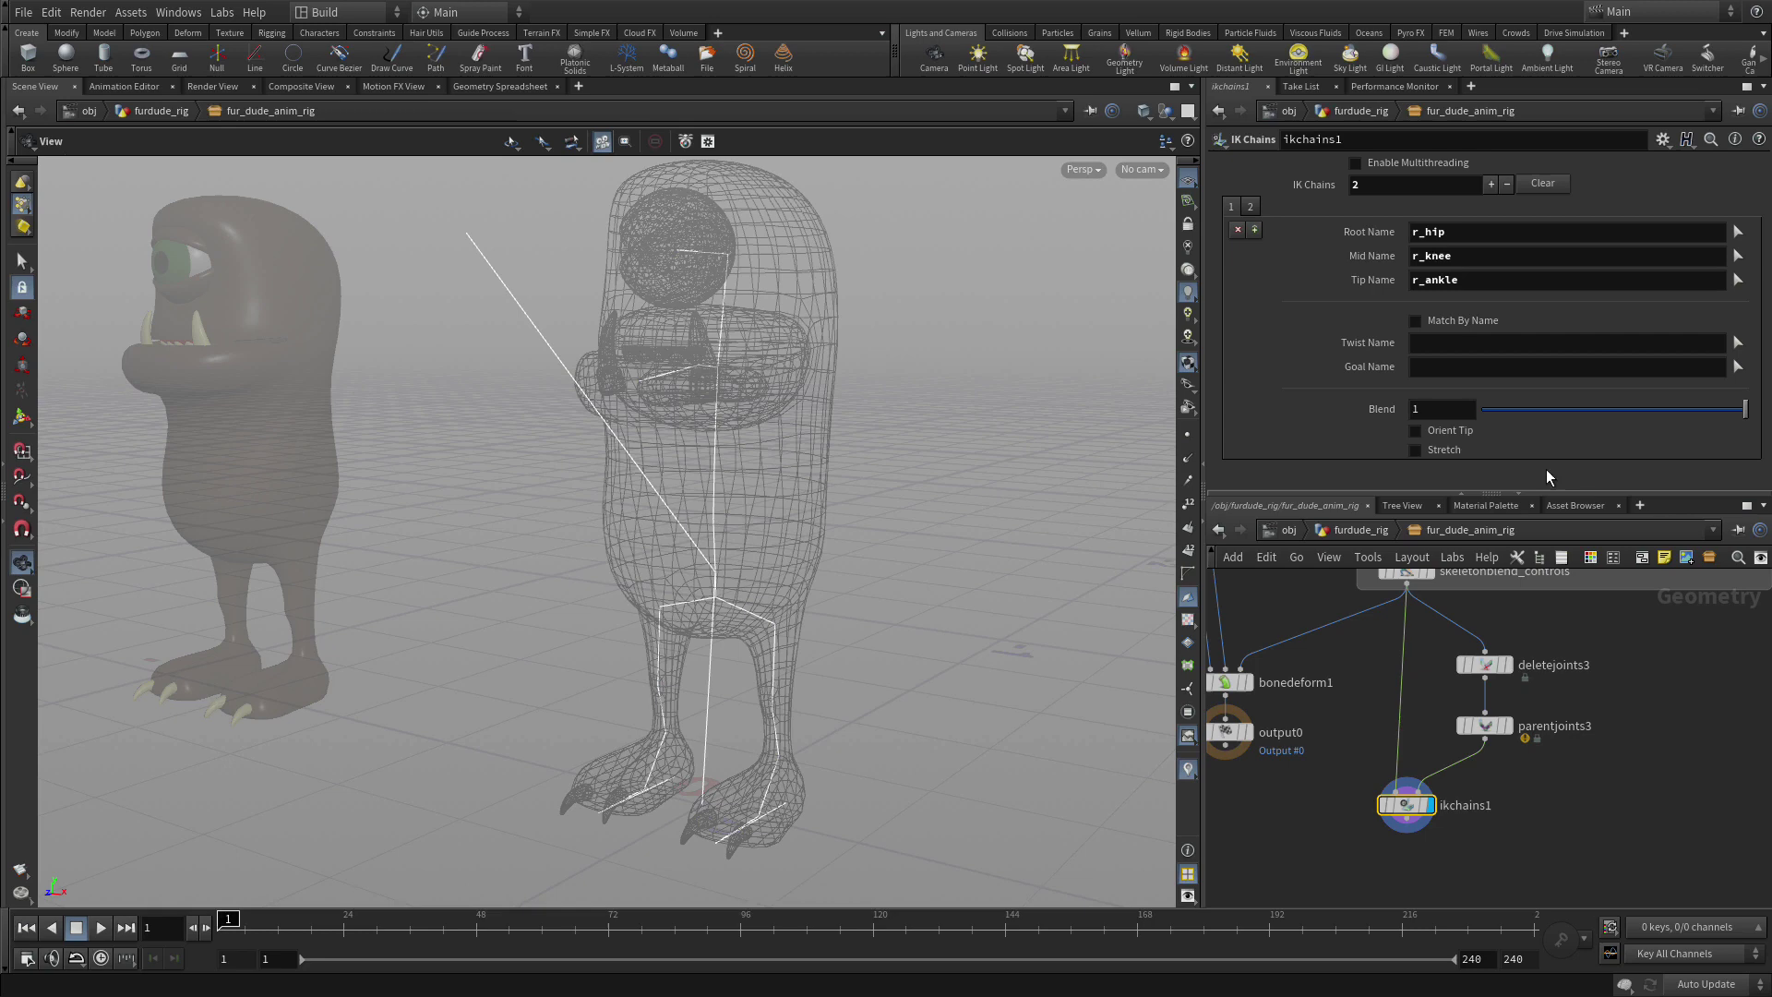
pyautogui.click(1500, 319)
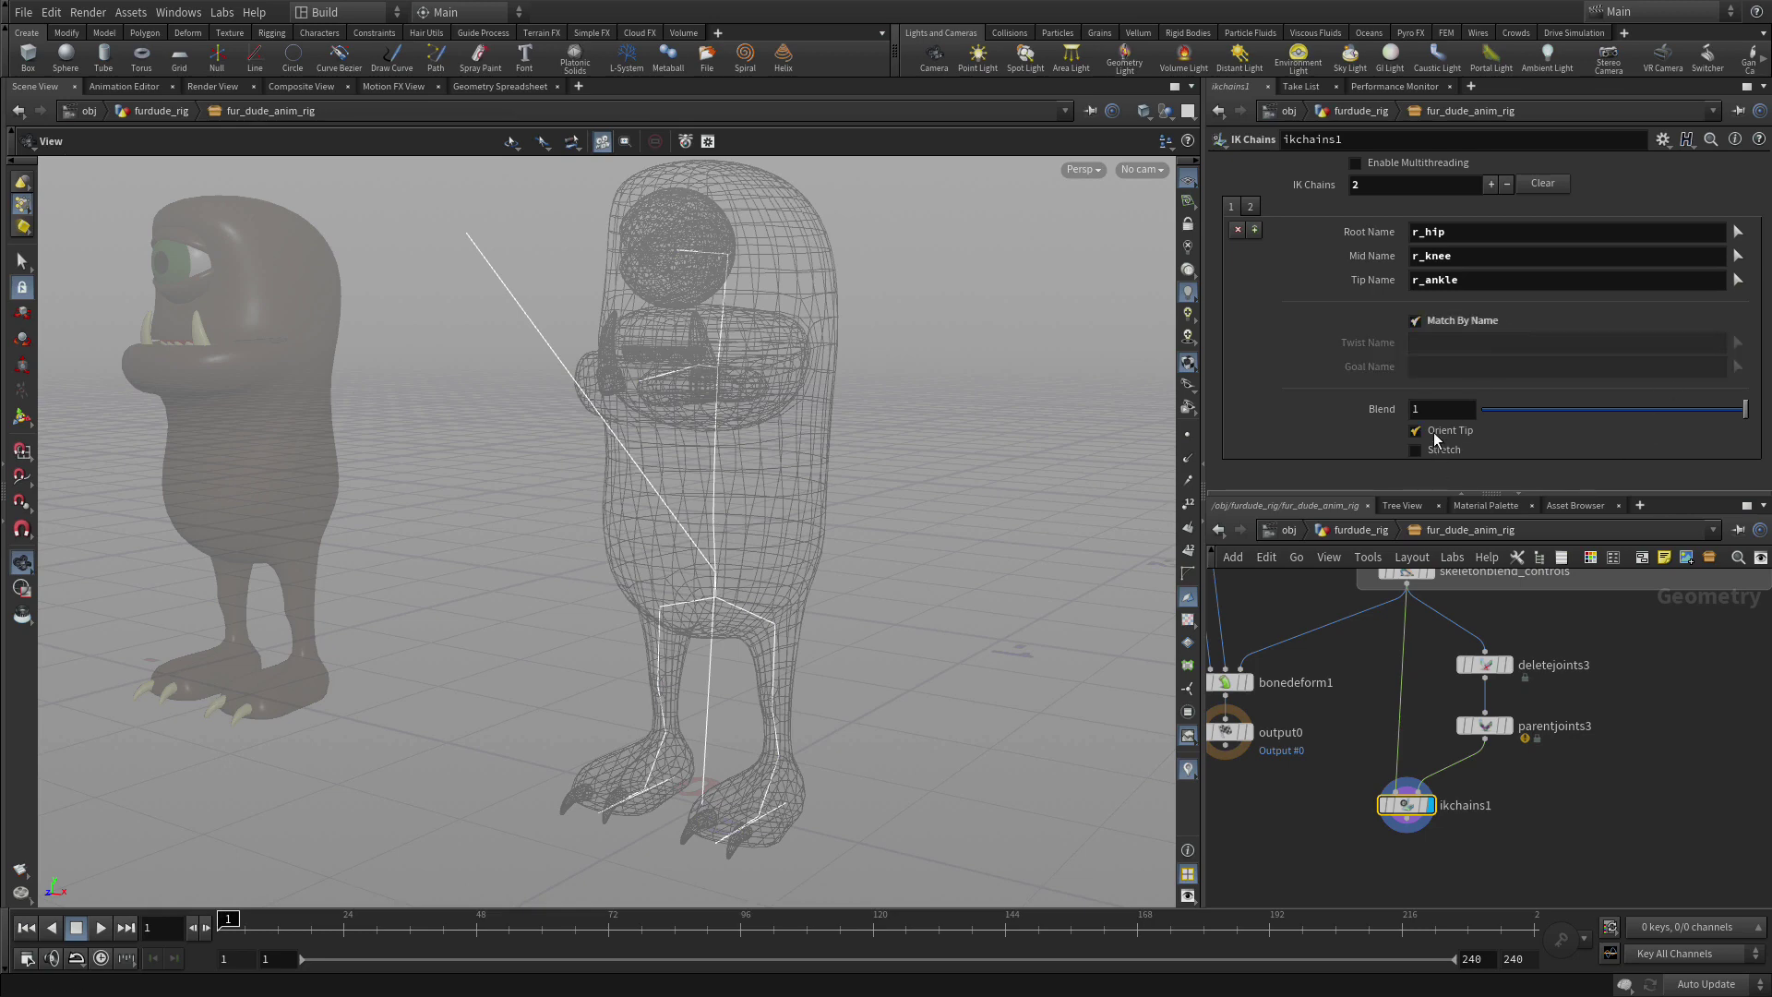
pyautogui.click(1433, 432)
# Insert a Rig Pose node on the wire between parentjoints3 and ikchains1
pyautogui.moveTo(1520, 838); pyautogui.dragTo(1508, 786, button='middle')
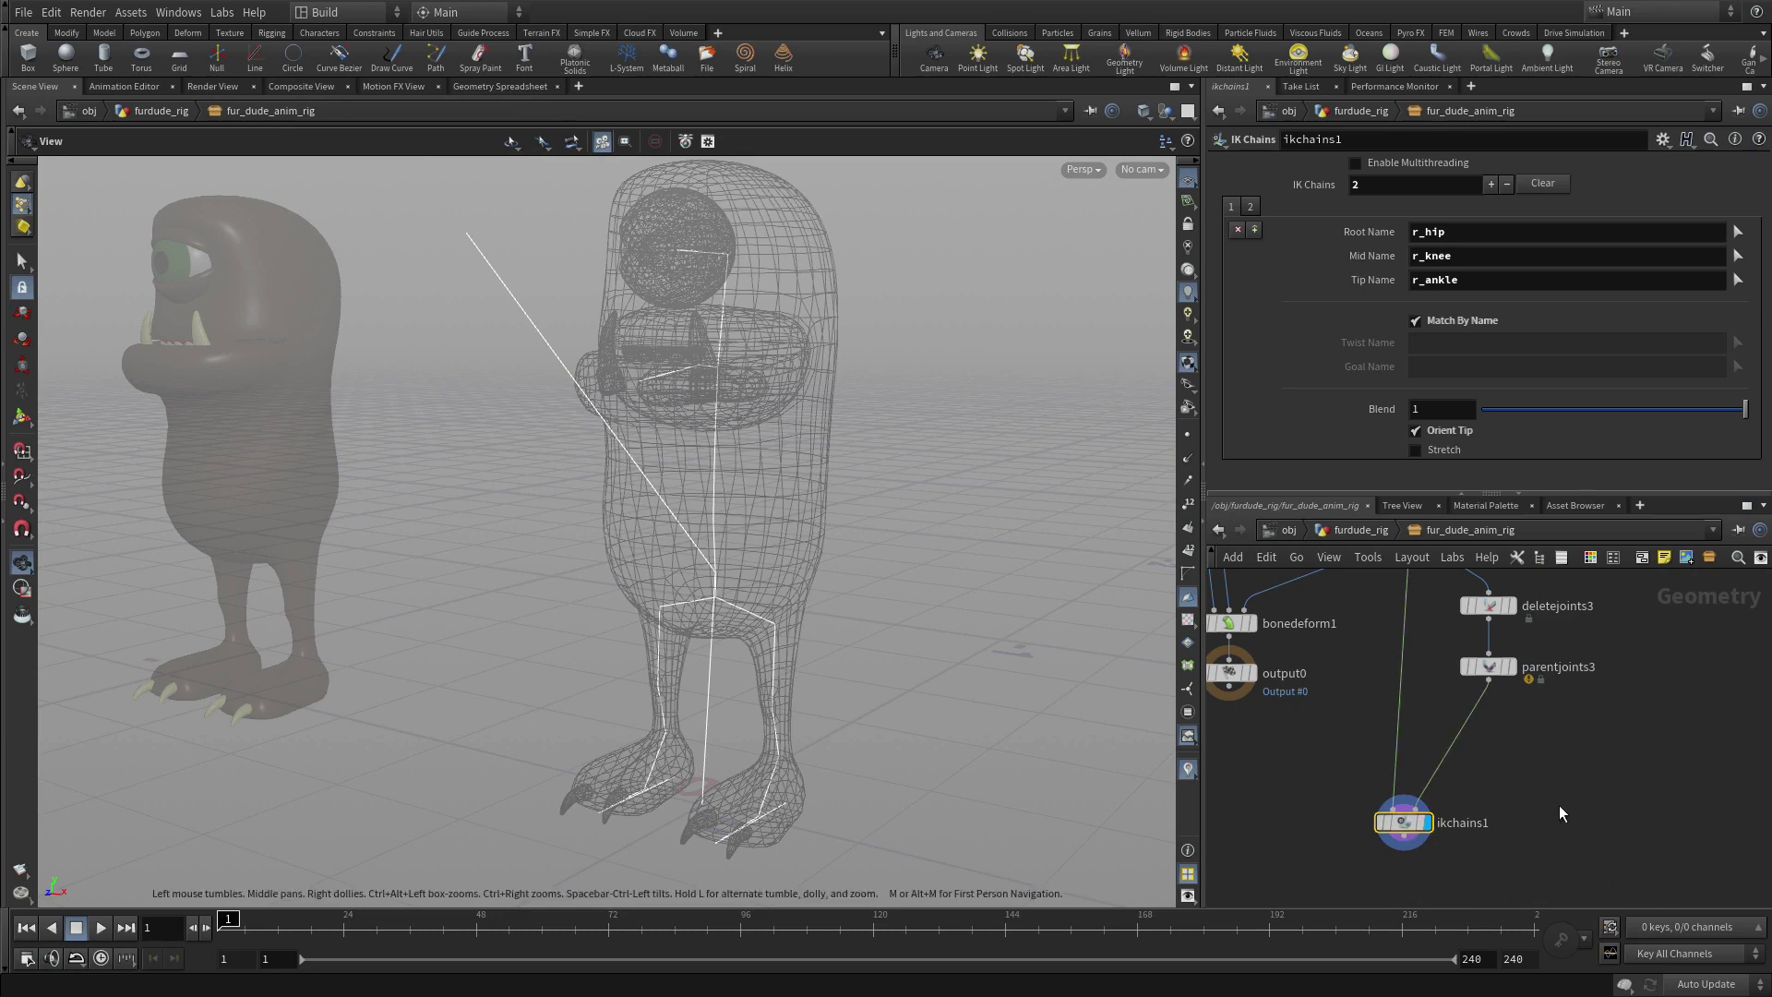
pyautogui.press('Tab')
pyautogui.write('rig p')
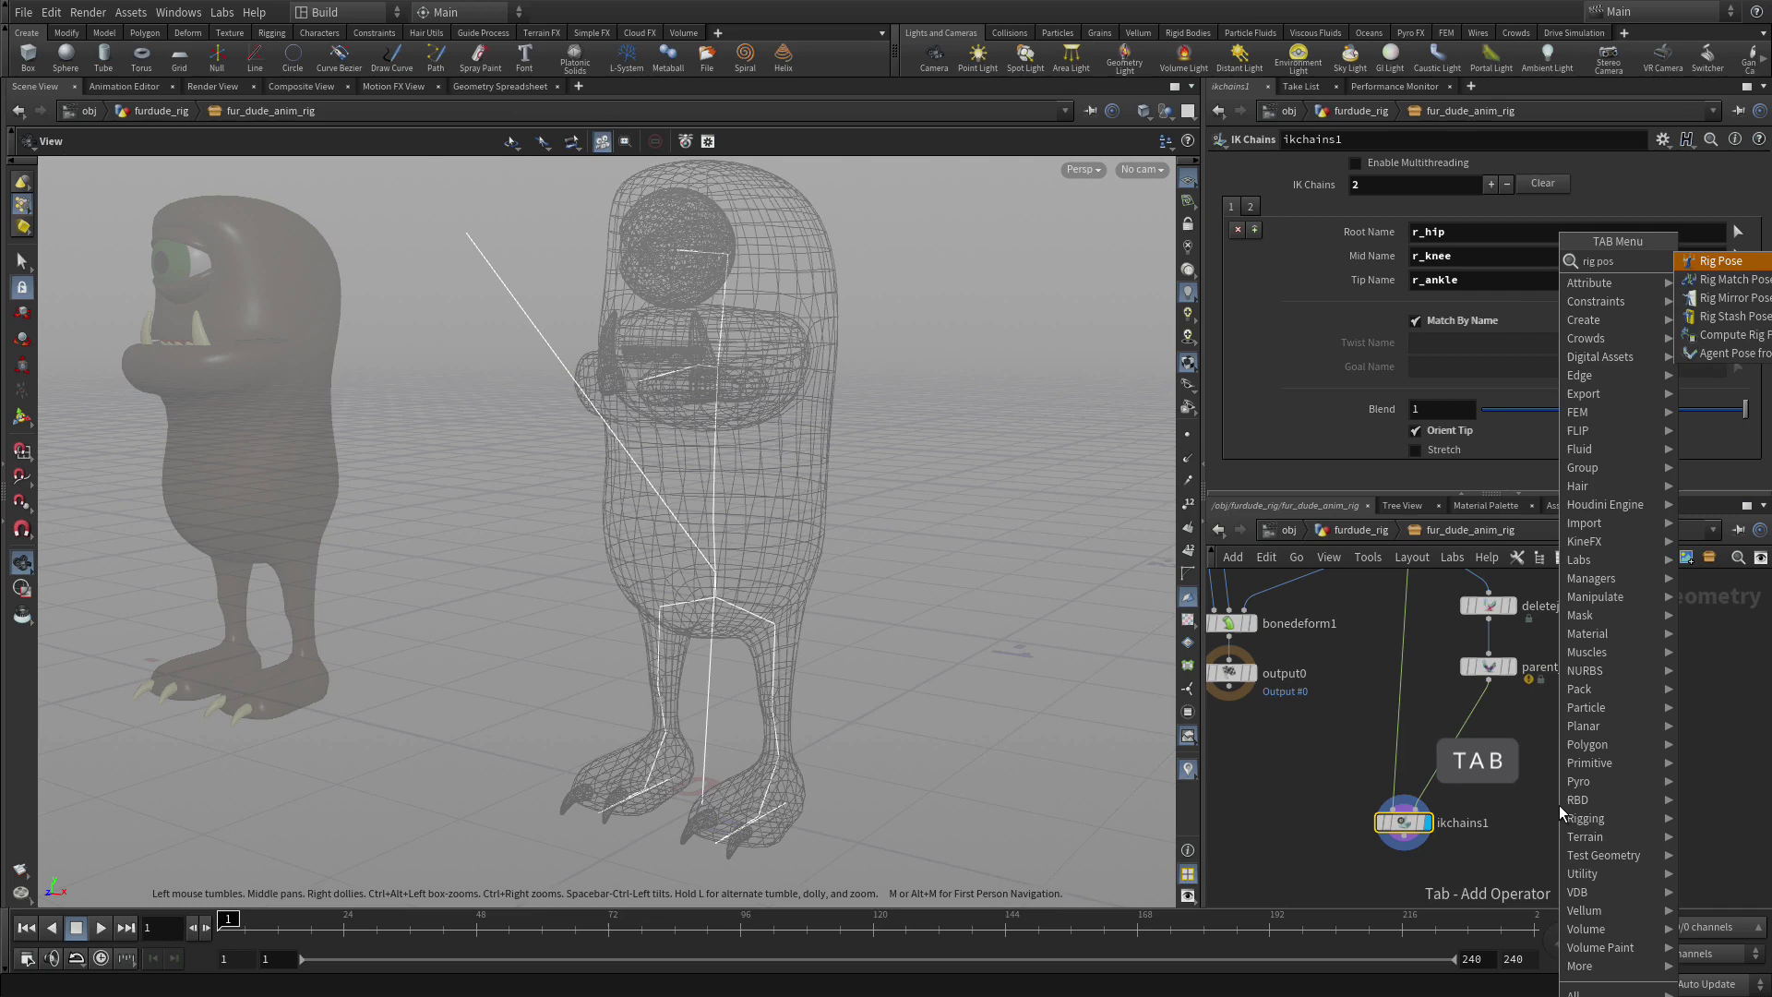
pyautogui.press('Return')
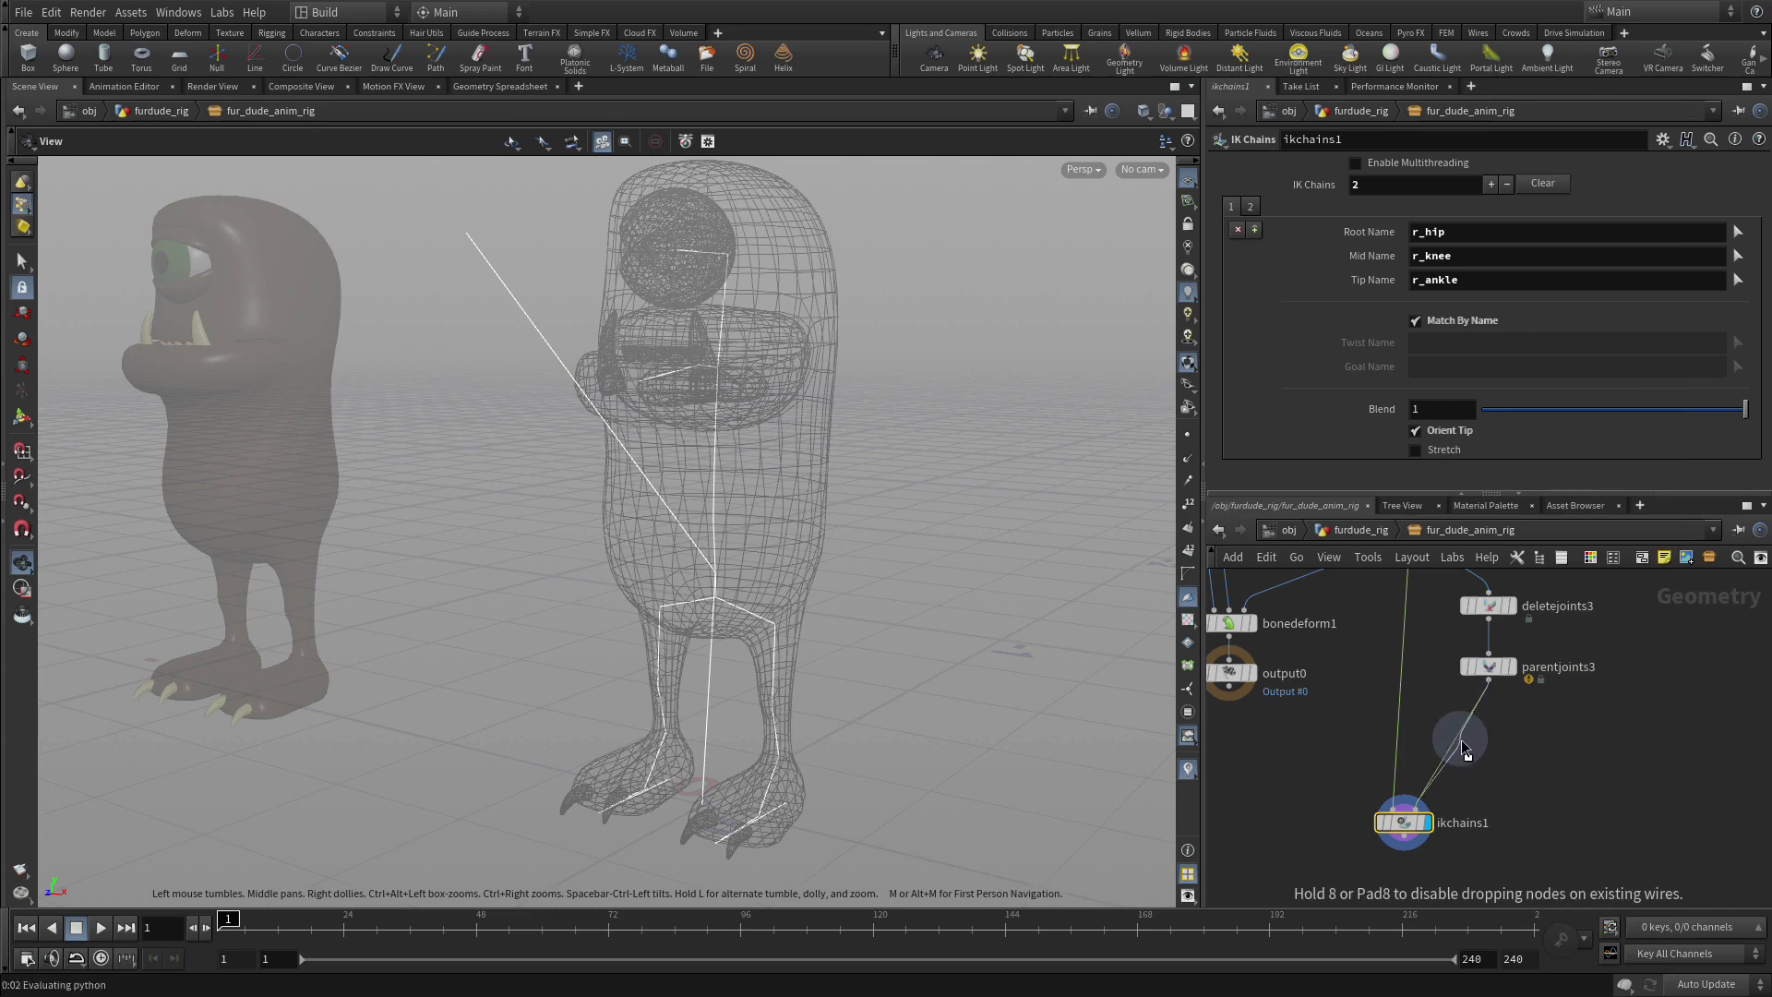
pyautogui.click(1460, 740)
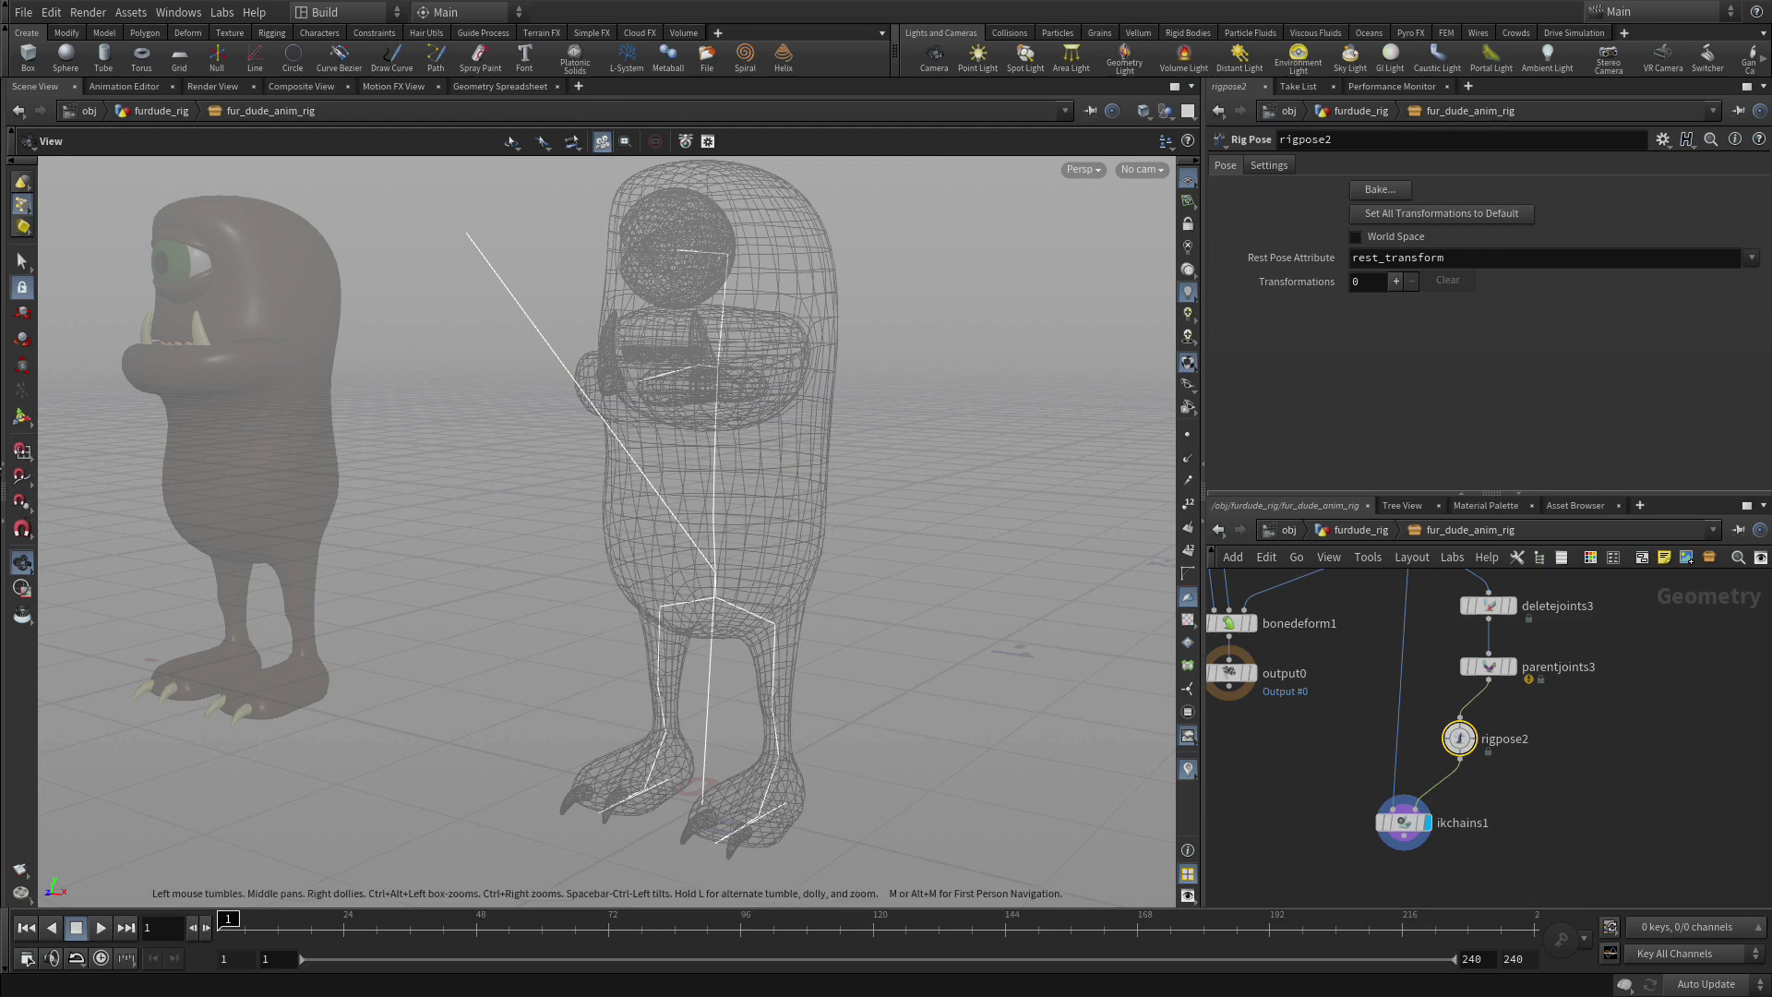
# Add a transformation for the l_ankle joint in the new Rig Pose node, test-move the joint and undo the move
pyautogui.click(22, 417)
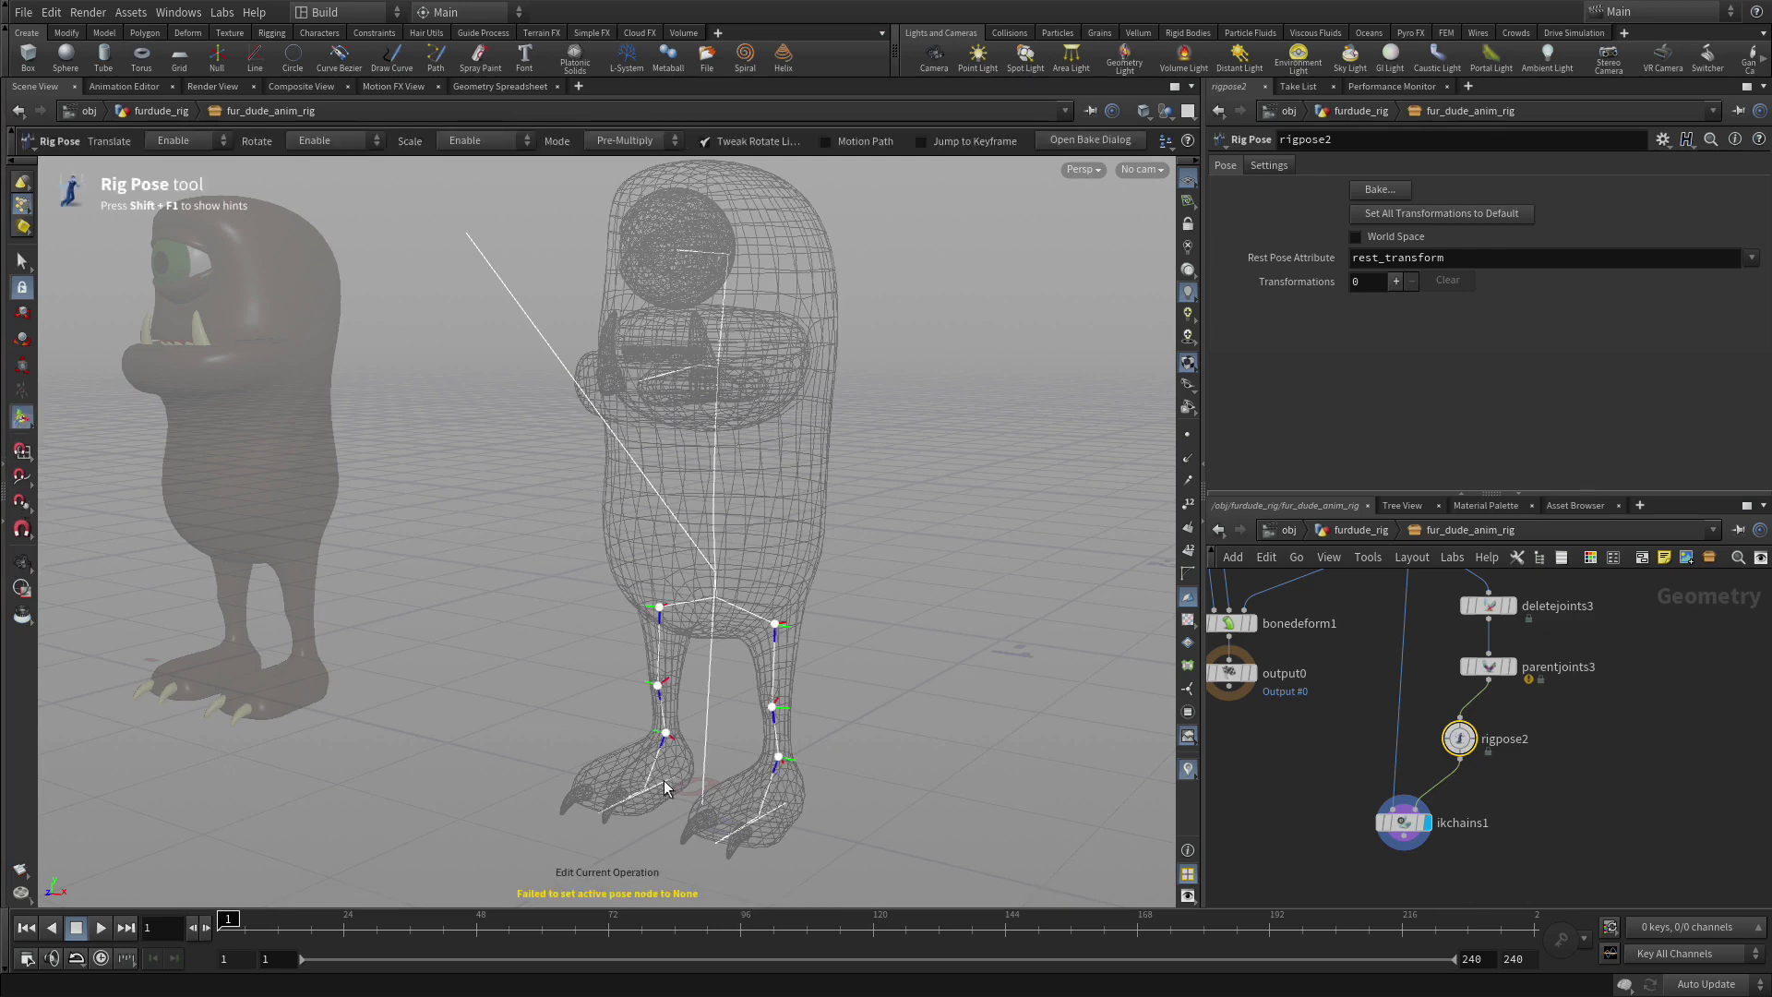
pyautogui.click(780, 758)
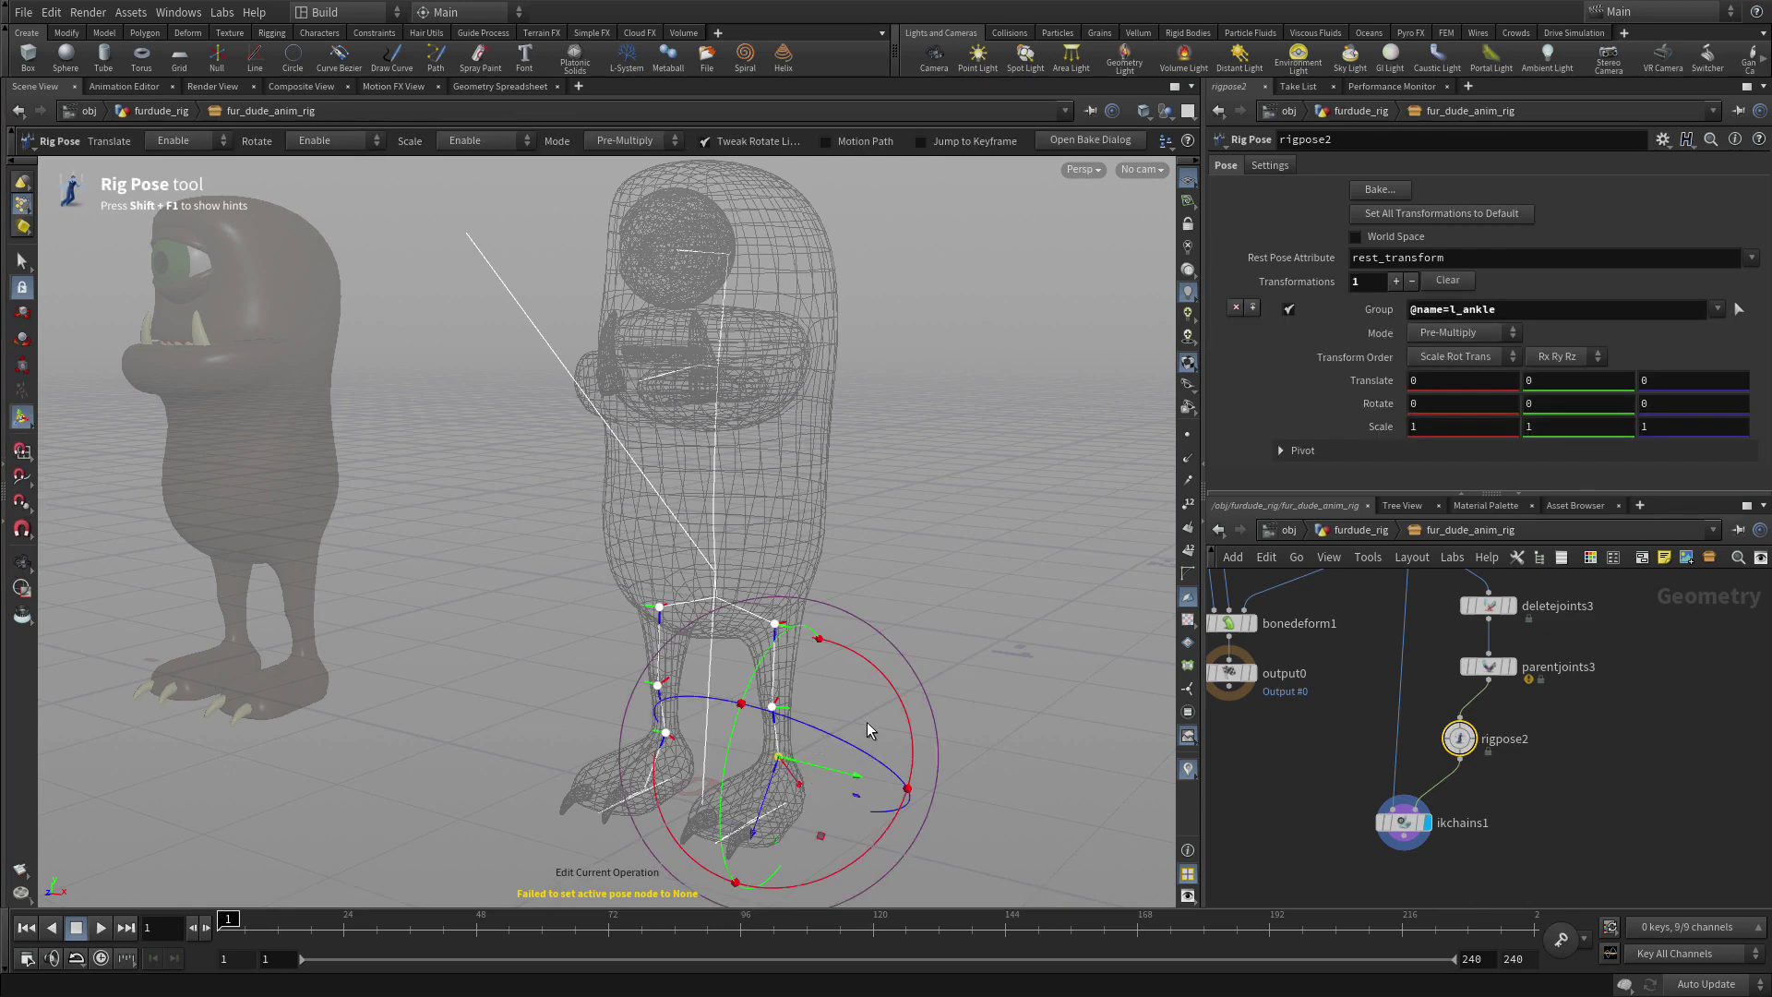
pyautogui.press('space')
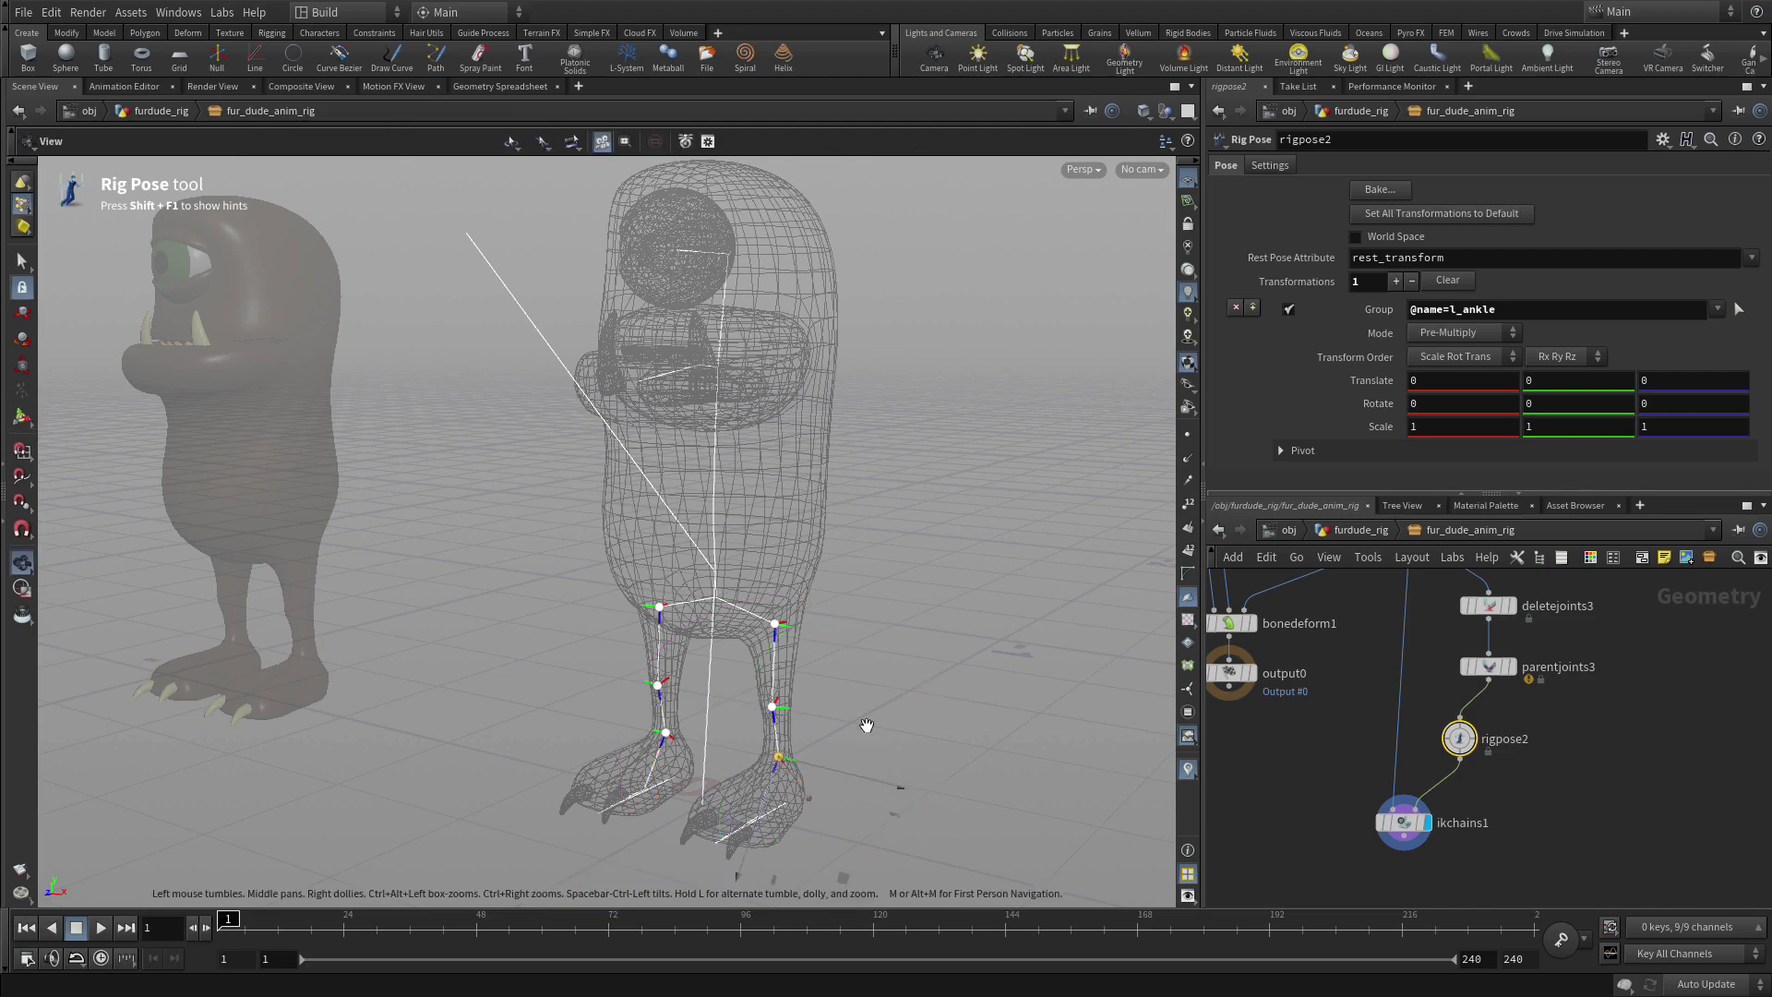
pyautogui.moveTo(866, 728); pyautogui.dragTo(773, 703)
pyautogui.moveTo(865, 756); pyautogui.dragTo(800, 766)
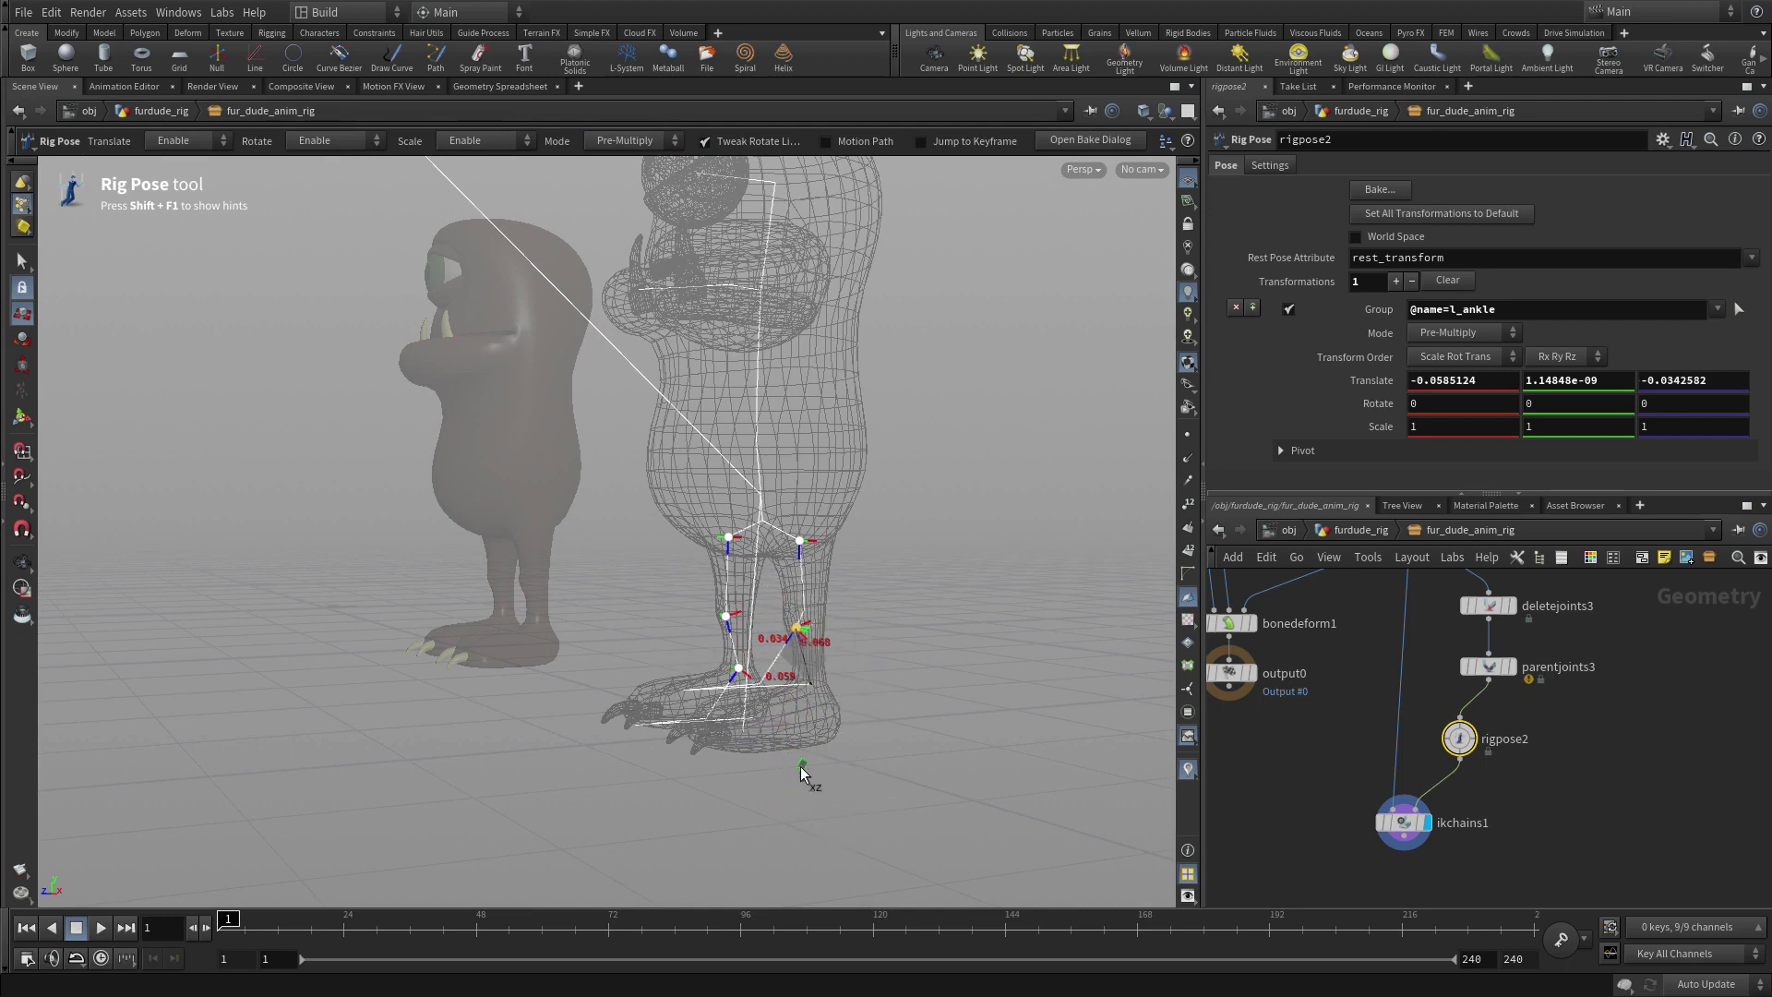
pyautogui.hotkey('ctrl', 'z')
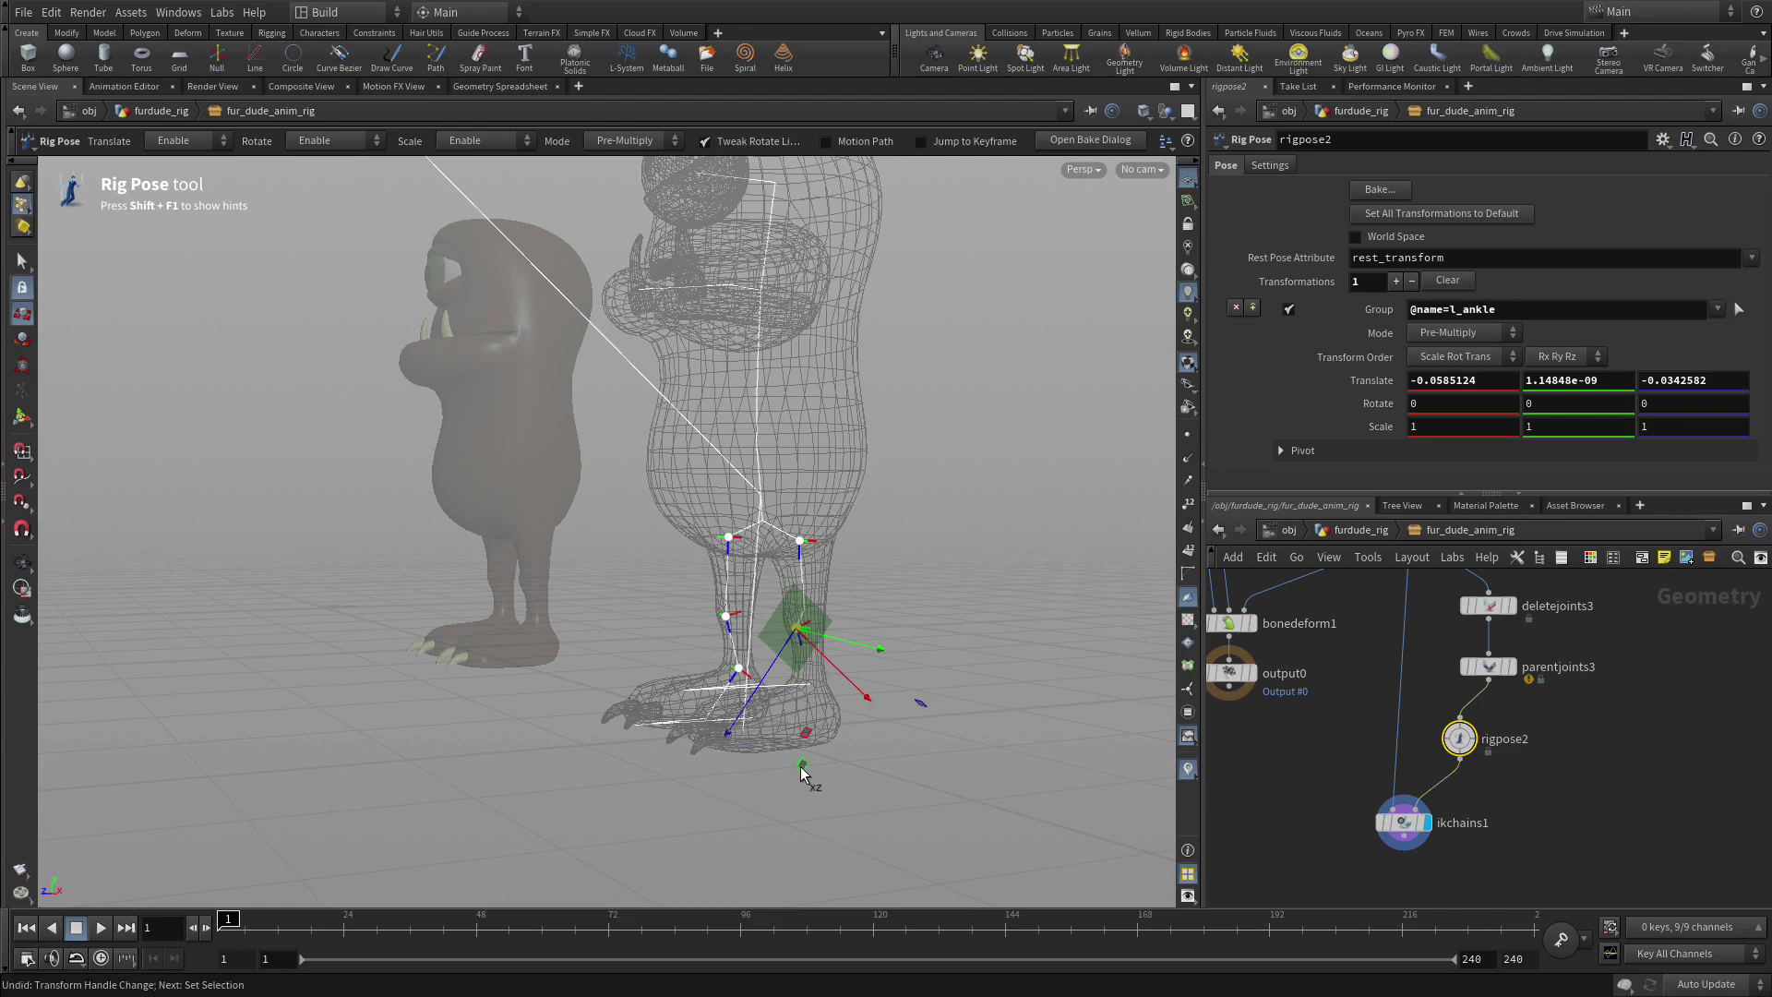
# Add a transformation for the r_ankle joint in the same Rig Pose node, test-move the joint and undo the move
pyautogui.press('Escape')
pyautogui.moveTo(811, 811); pyautogui.dragTo(1150, 689, button='right')
pyautogui.moveTo(947, 689); pyautogui.dragTo(827, 621)
pyautogui.press('Return')
pyautogui.click(570, 555)
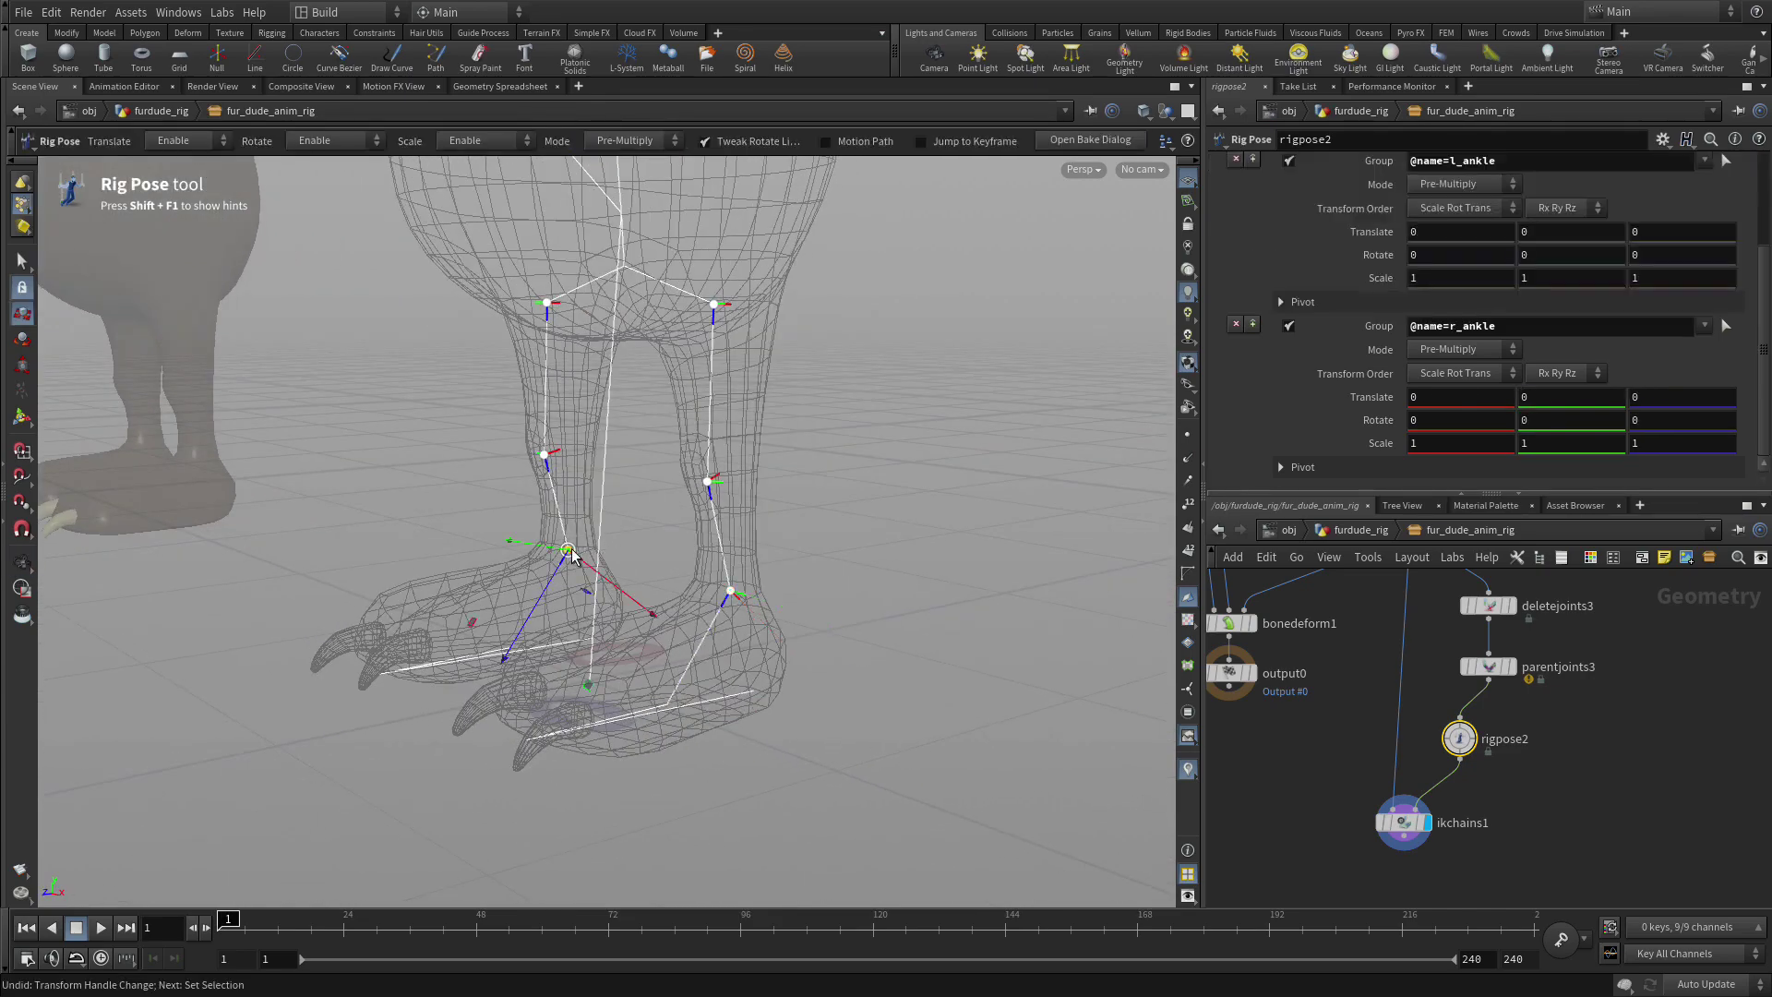
pyautogui.moveTo(588, 693); pyautogui.dragTo(624, 611)
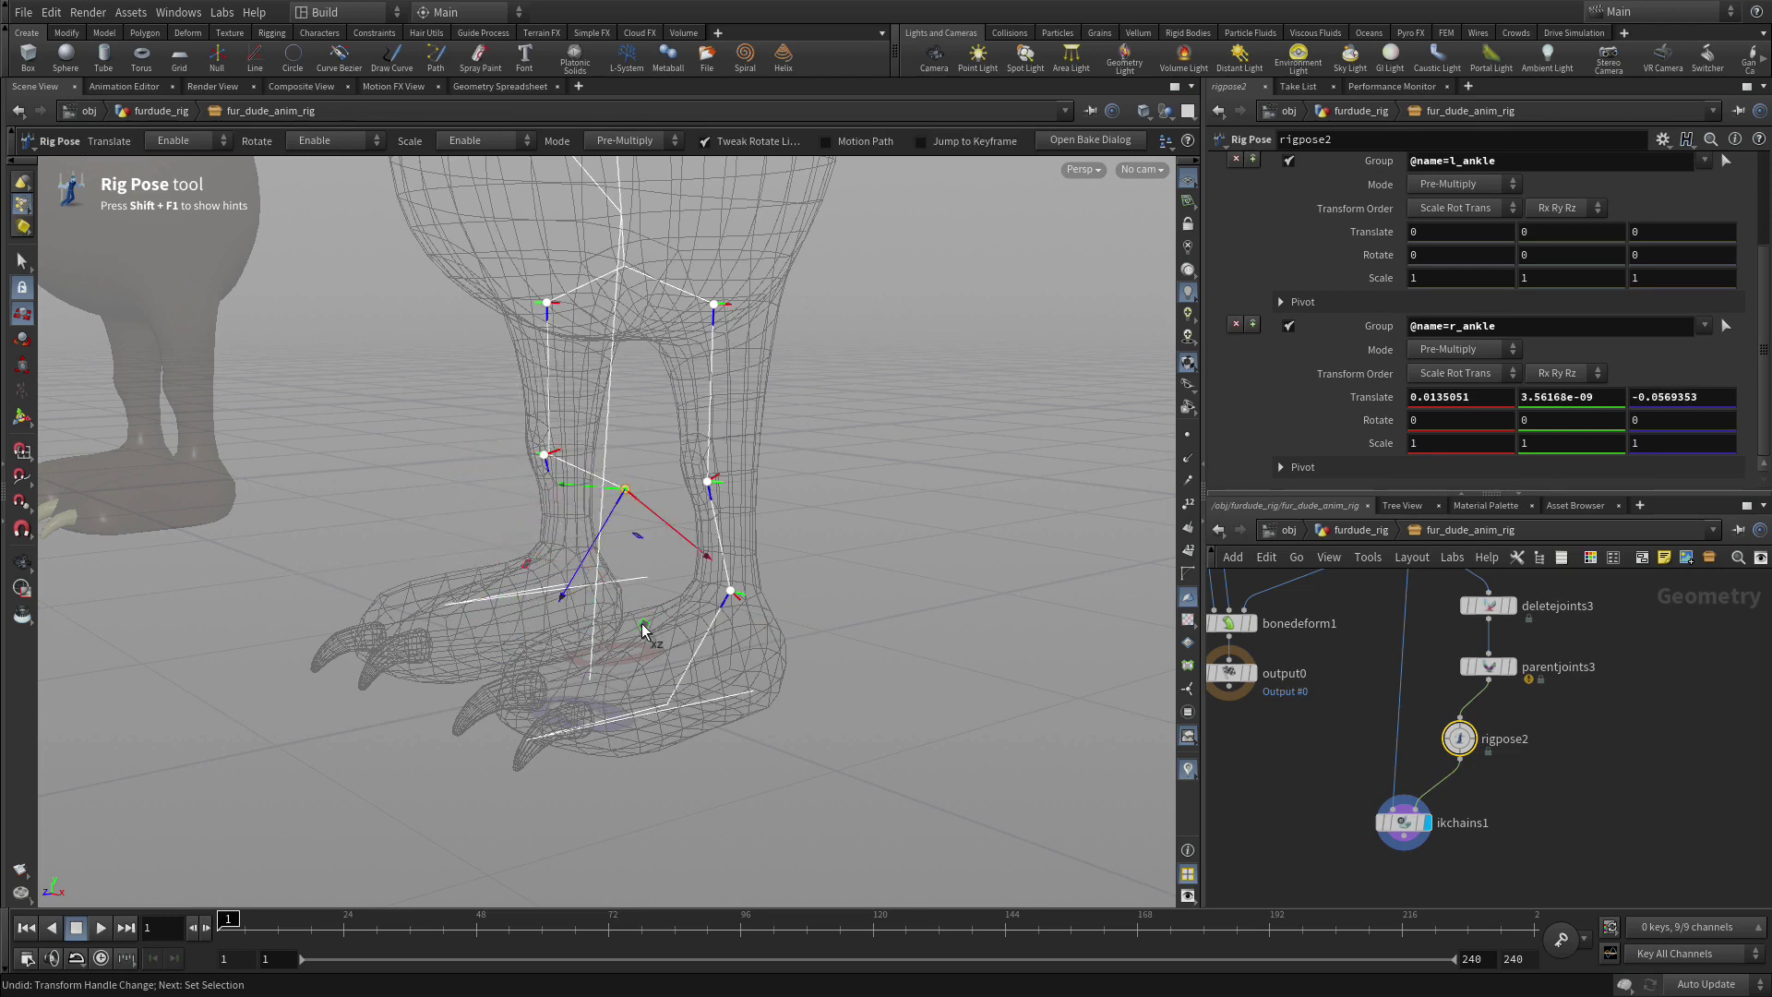
pyautogui.hotkey('ctrl', 'z')
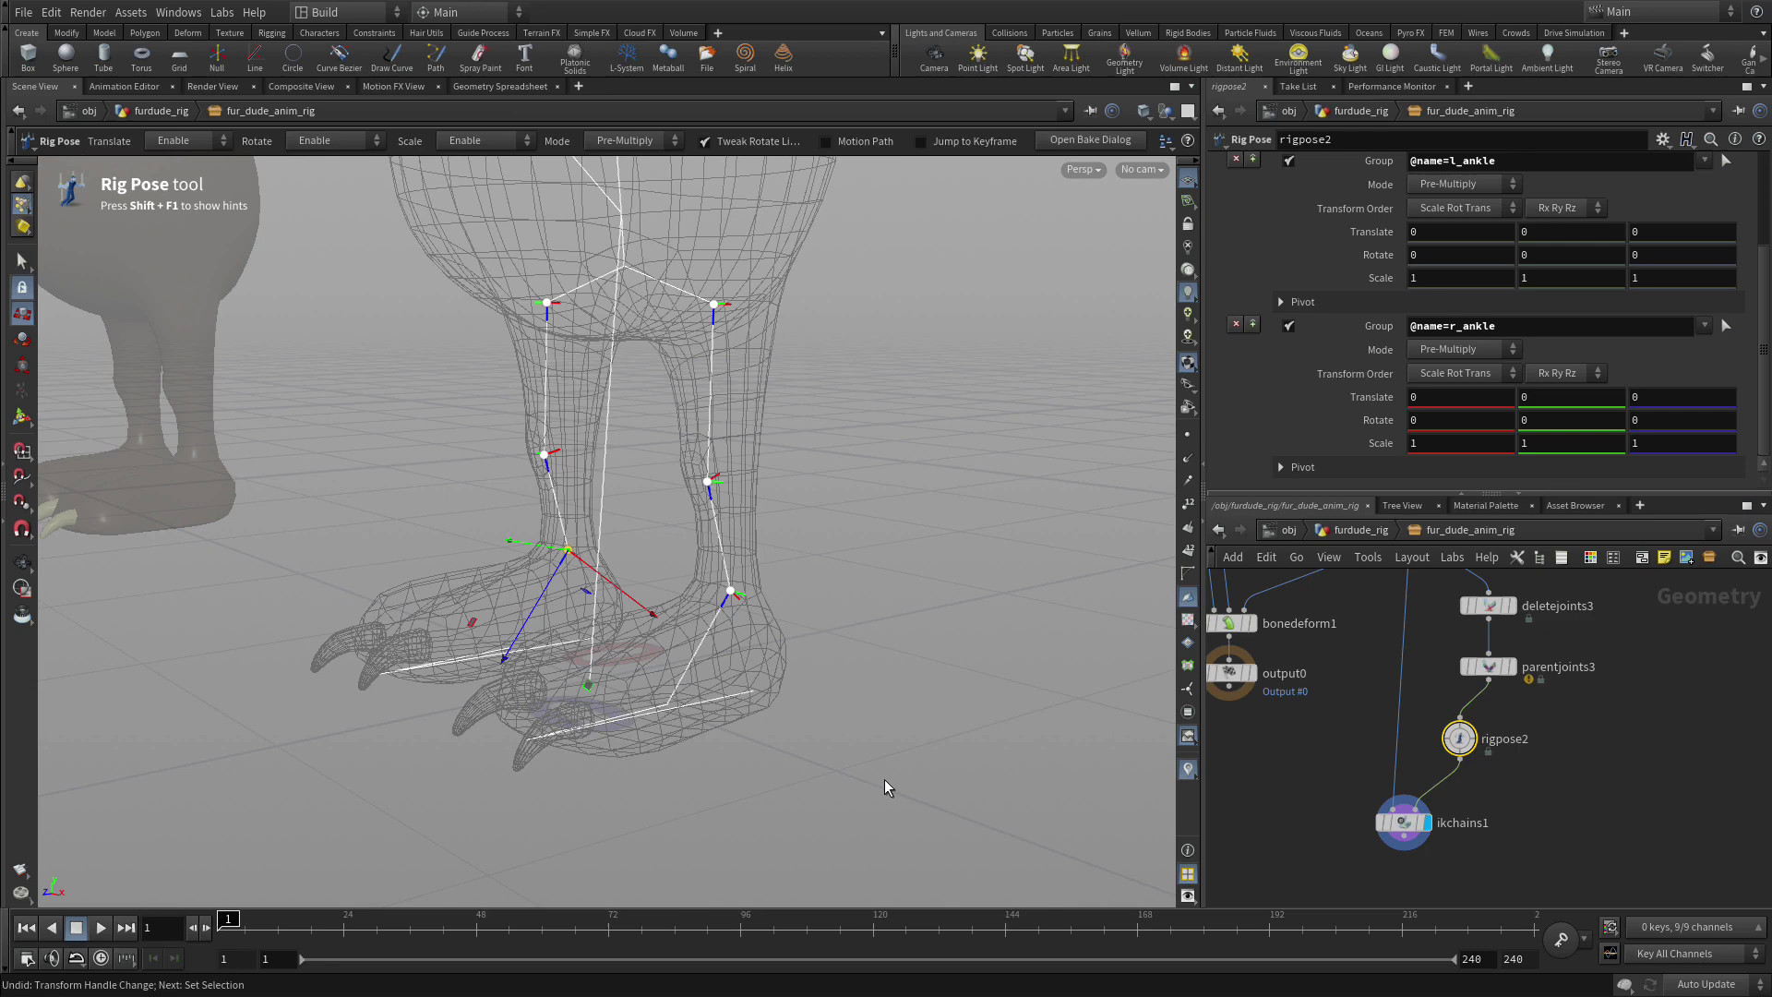
# Insert a second Rig Pose node on the wire between rigpose2 and ikchains1
pyautogui.click(1576, 841)
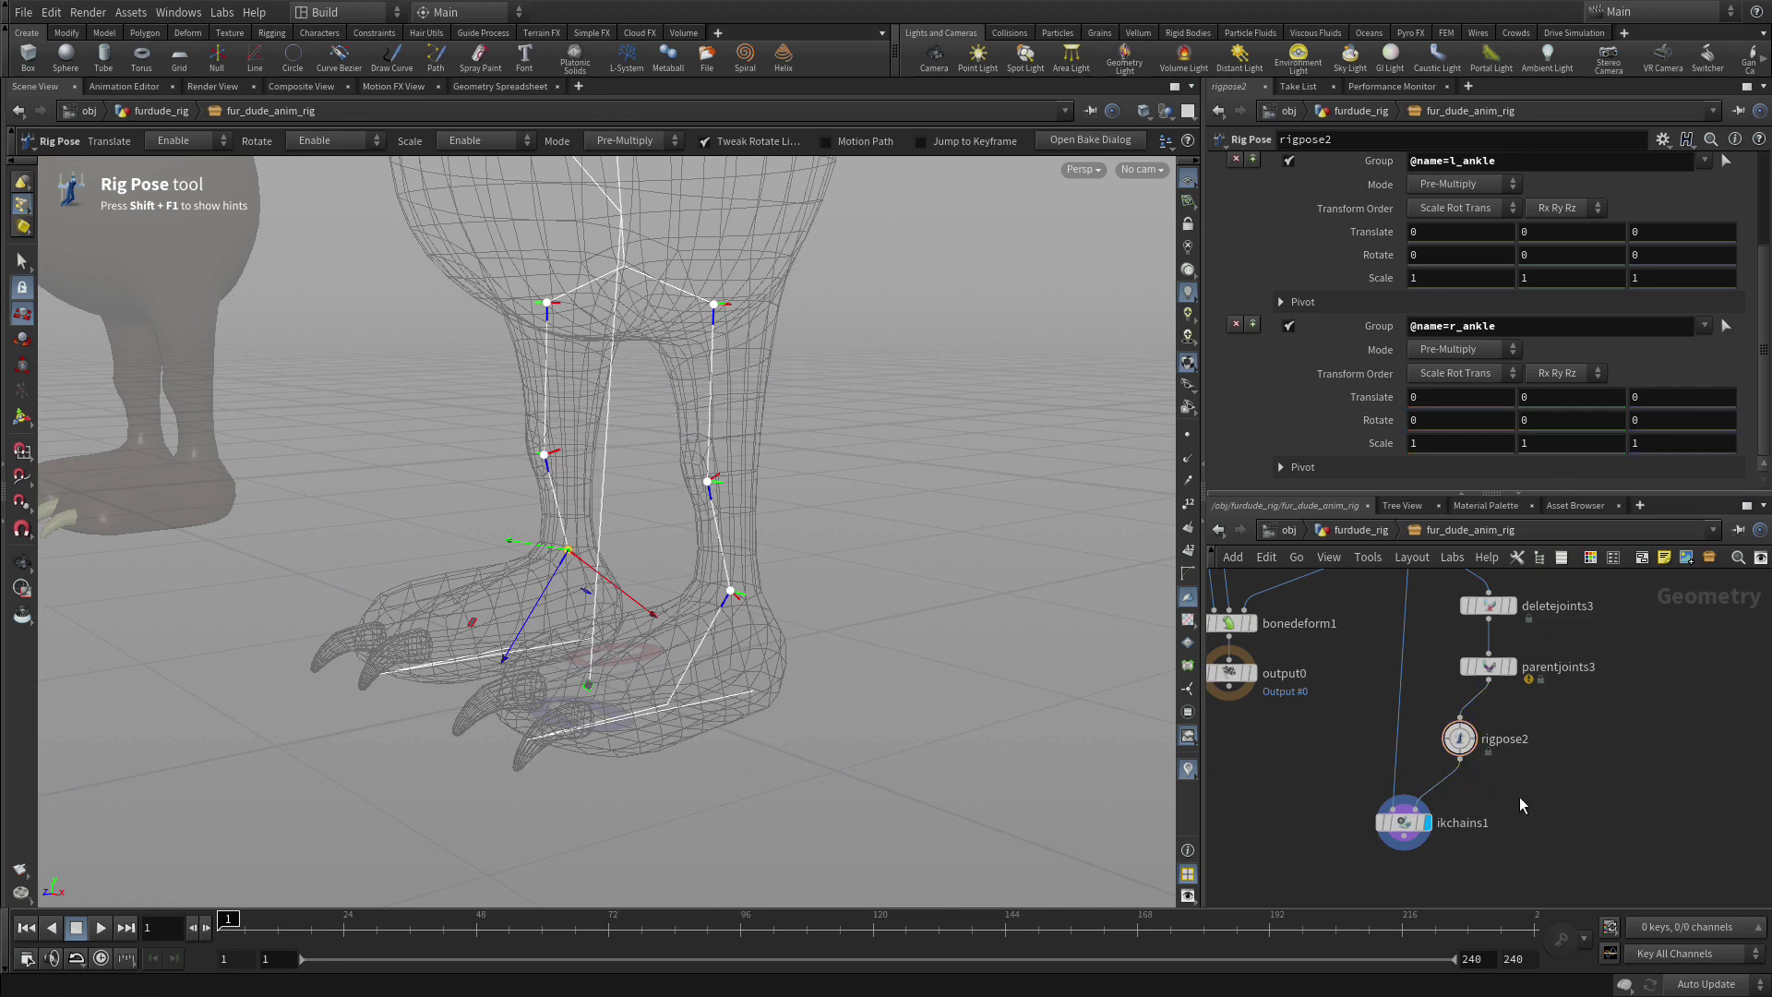
pyautogui.press('Tab')
pyautogui.write('rig')
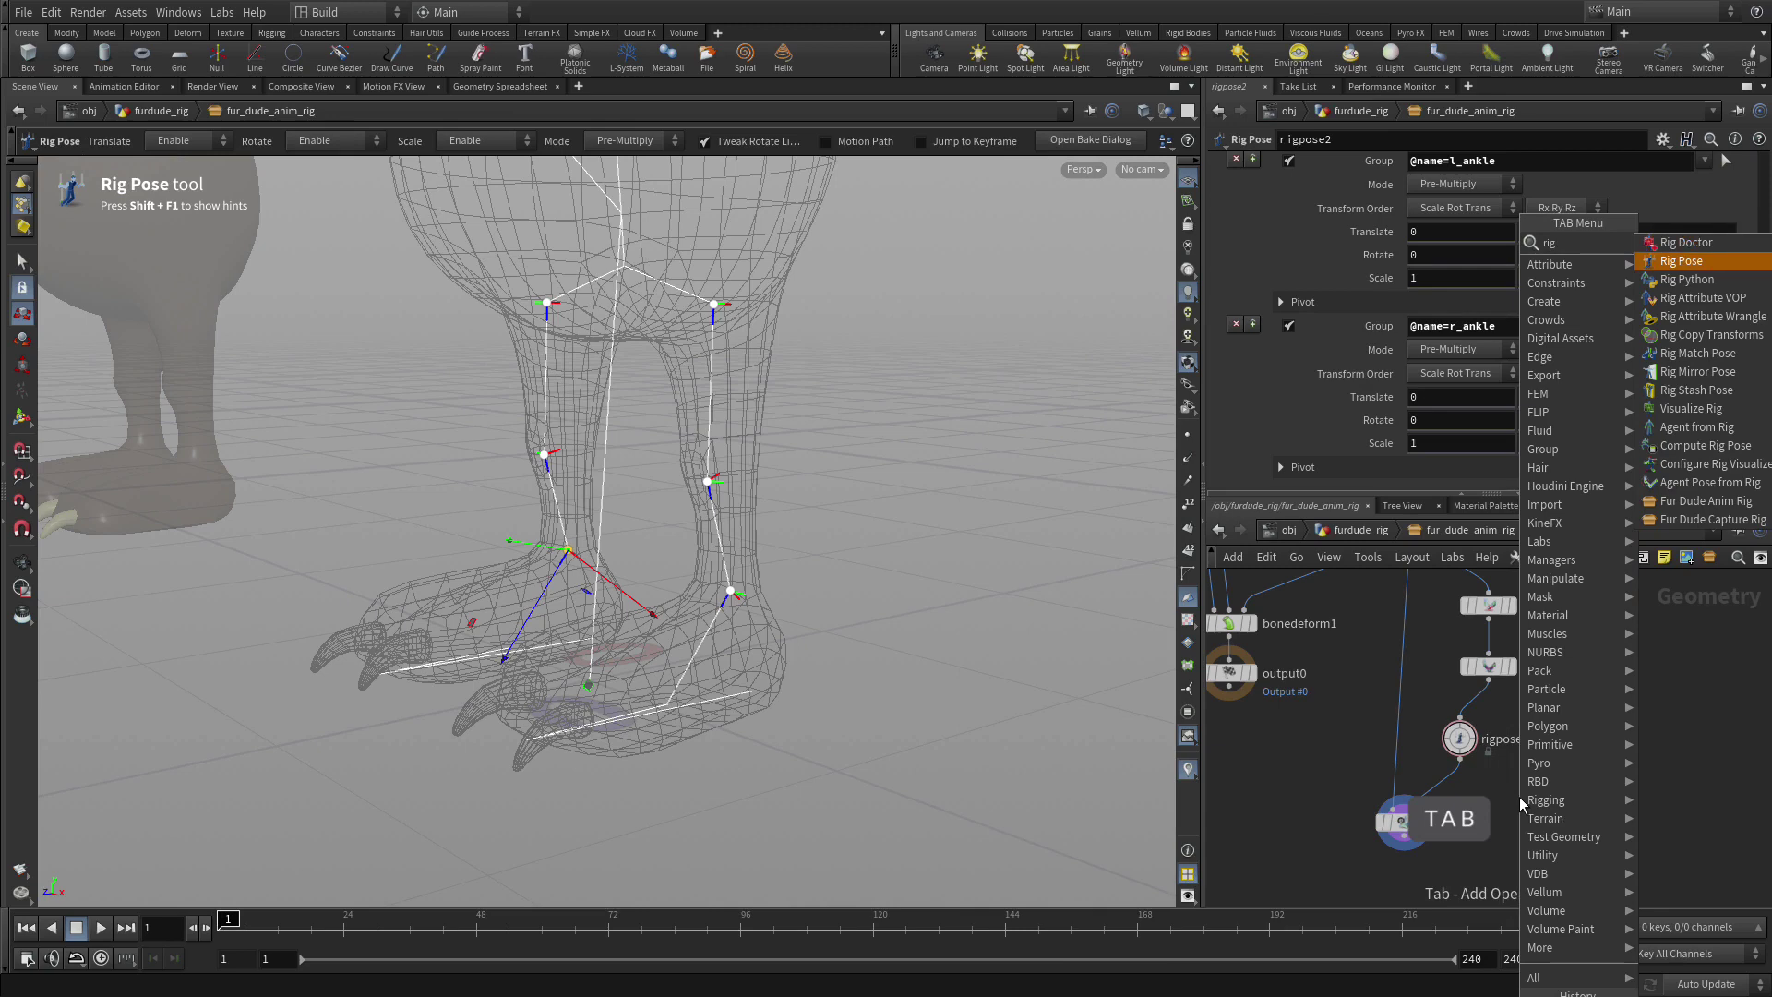
pyautogui.press('Return')
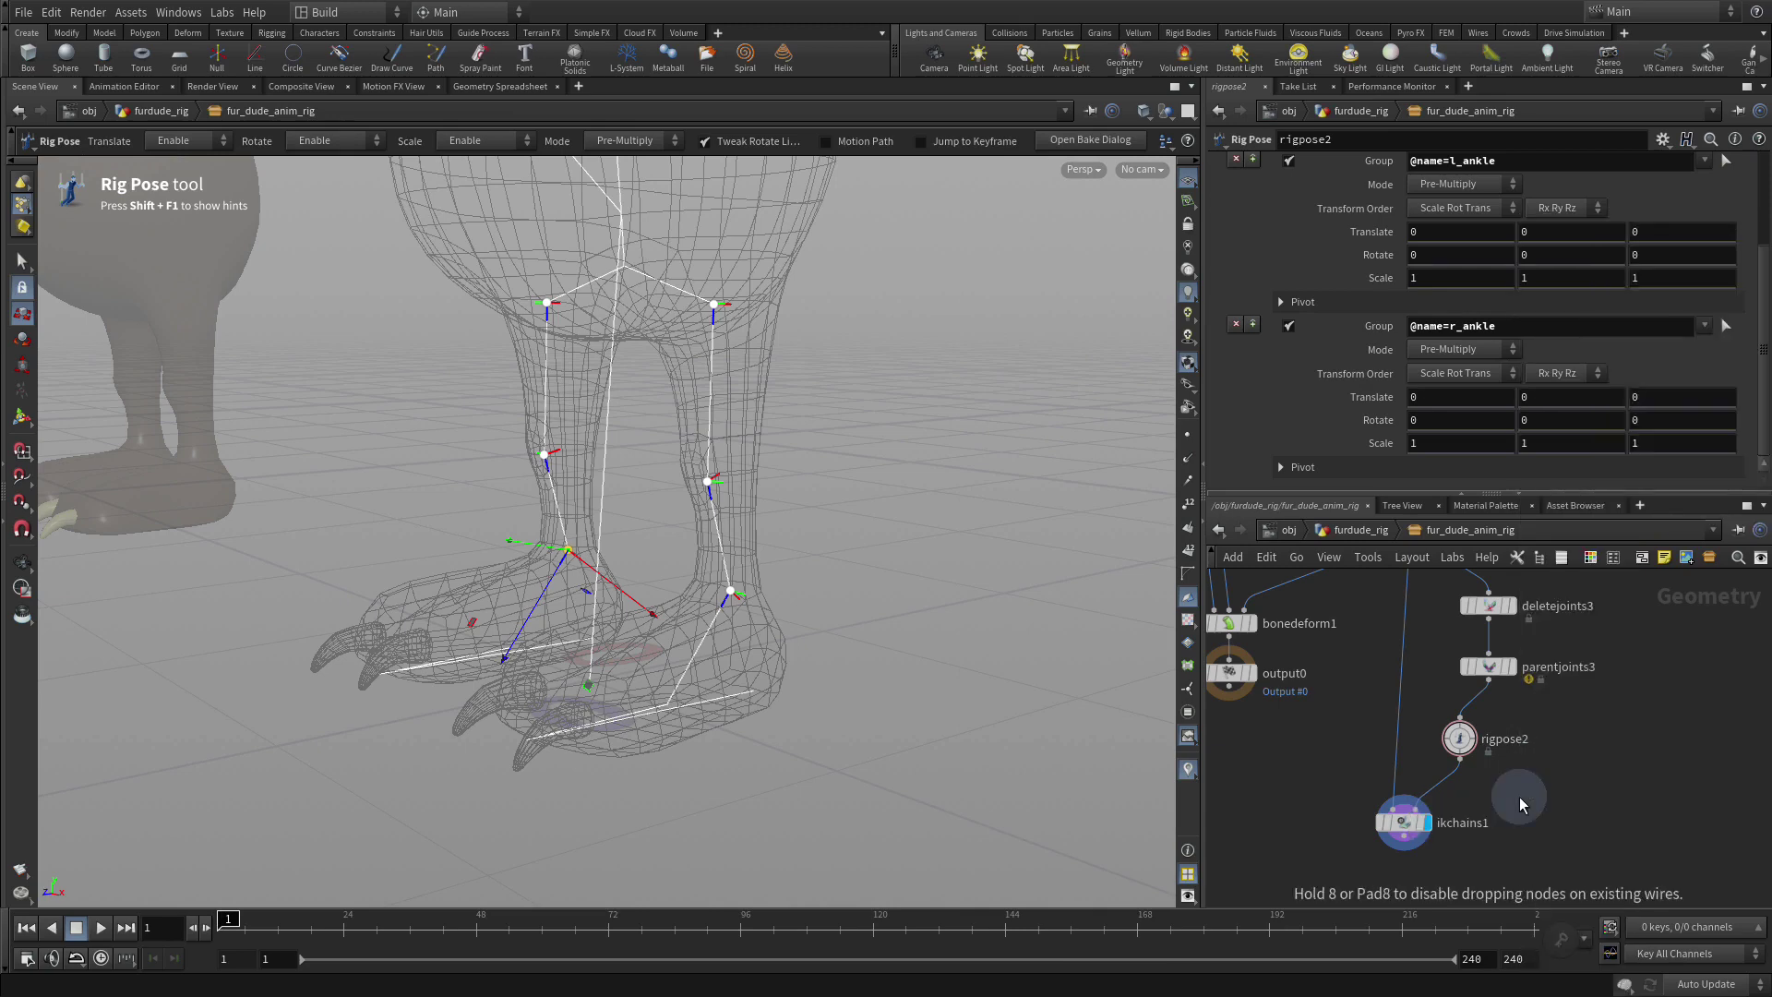
pyautogui.click(1445, 792)
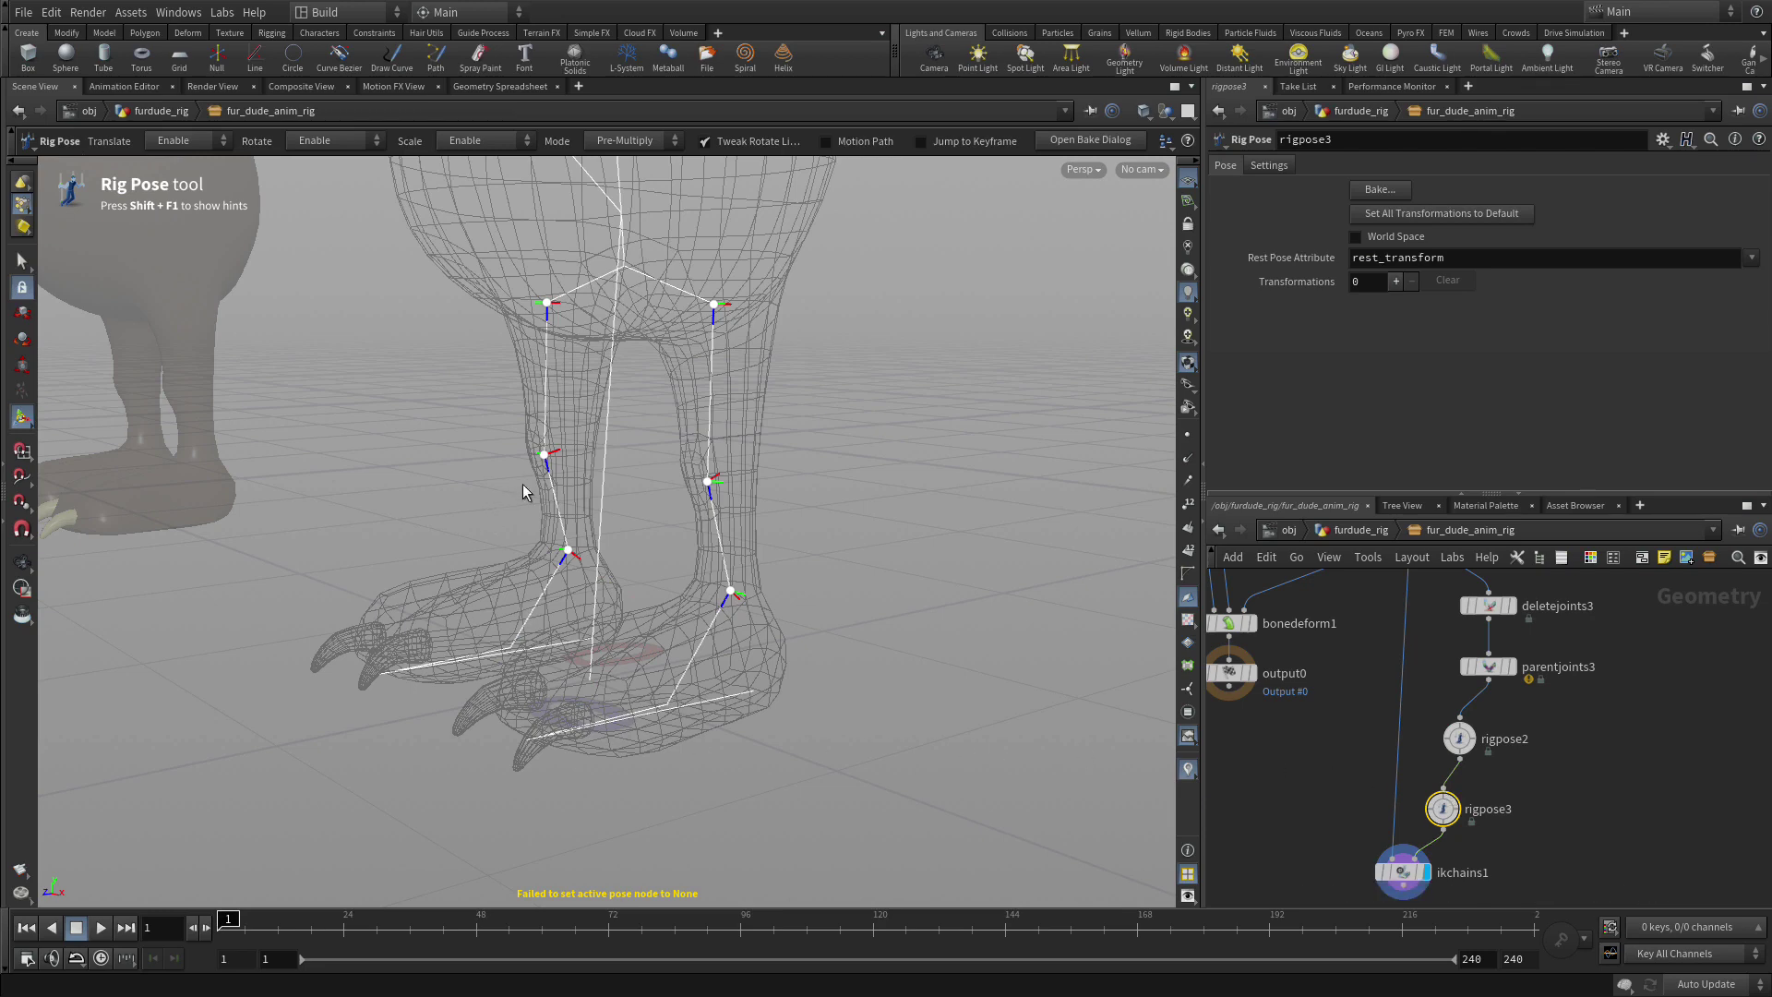
# Add transformations for r_knee and l_knee in rigpose3 and move both joints forward together by about -0.137 in X and -0.045 in Z
pyautogui.click(544, 455)
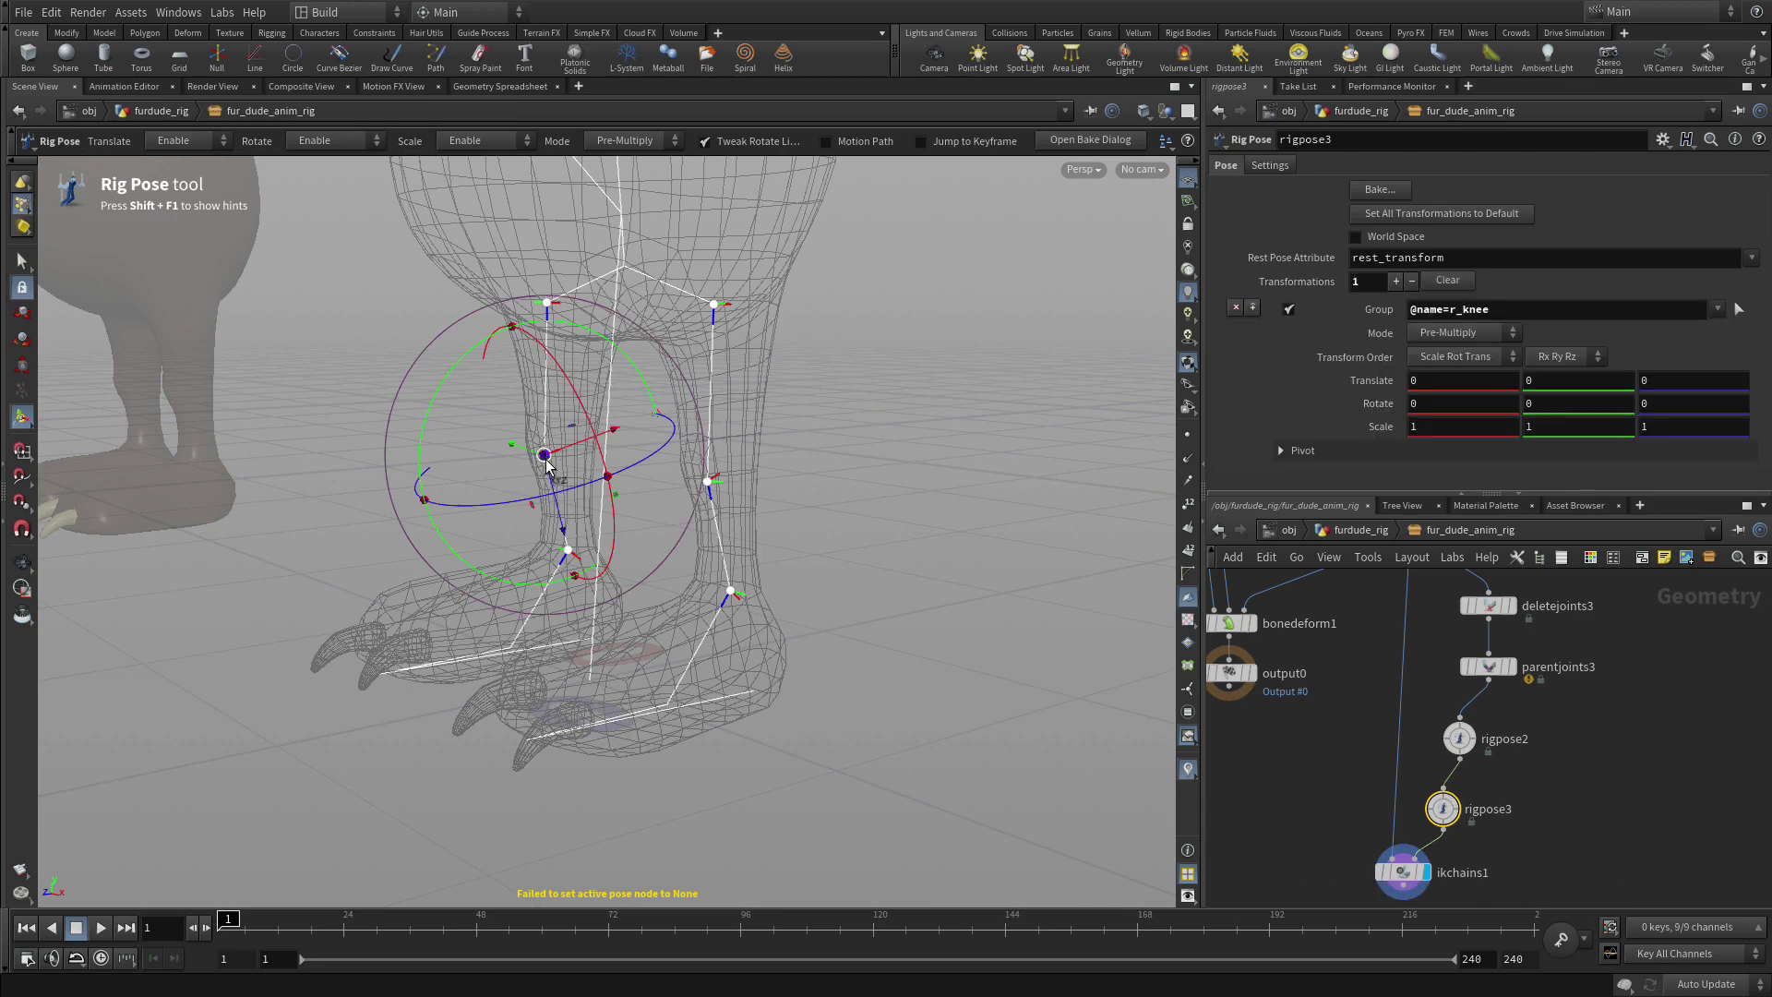
pyautogui.click(709, 483)
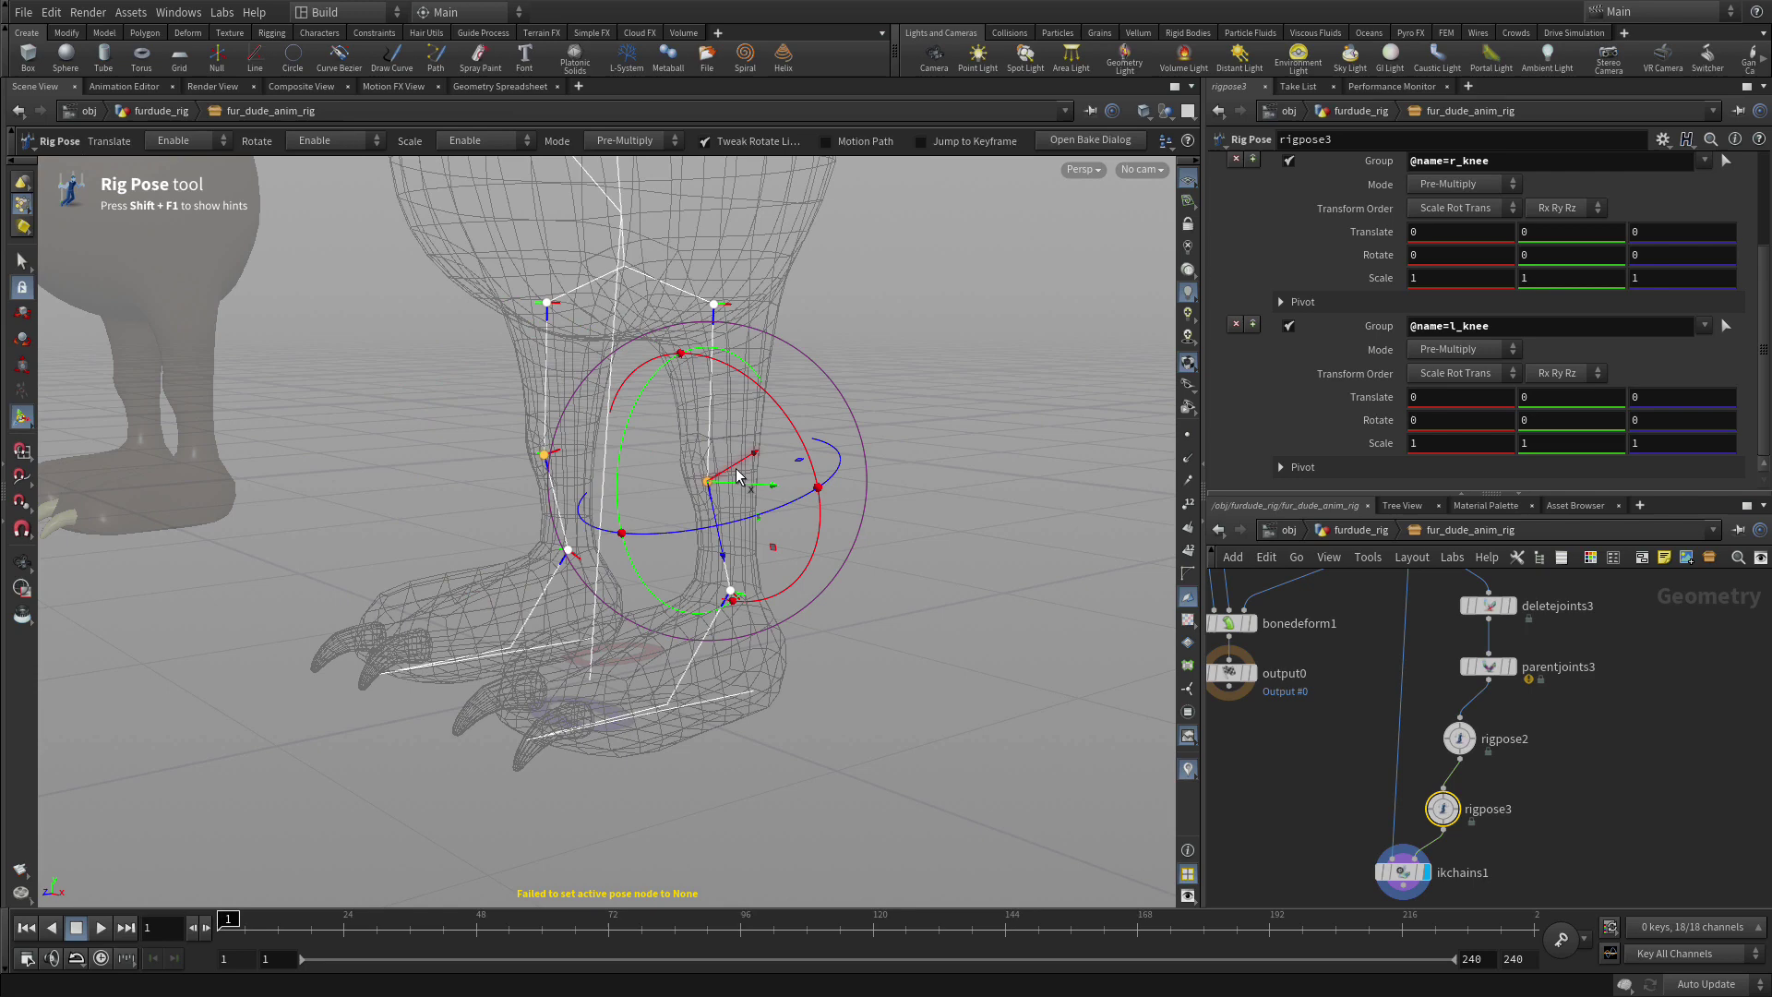
pyautogui.moveTo(753, 466); pyautogui.dragTo(513, 579)
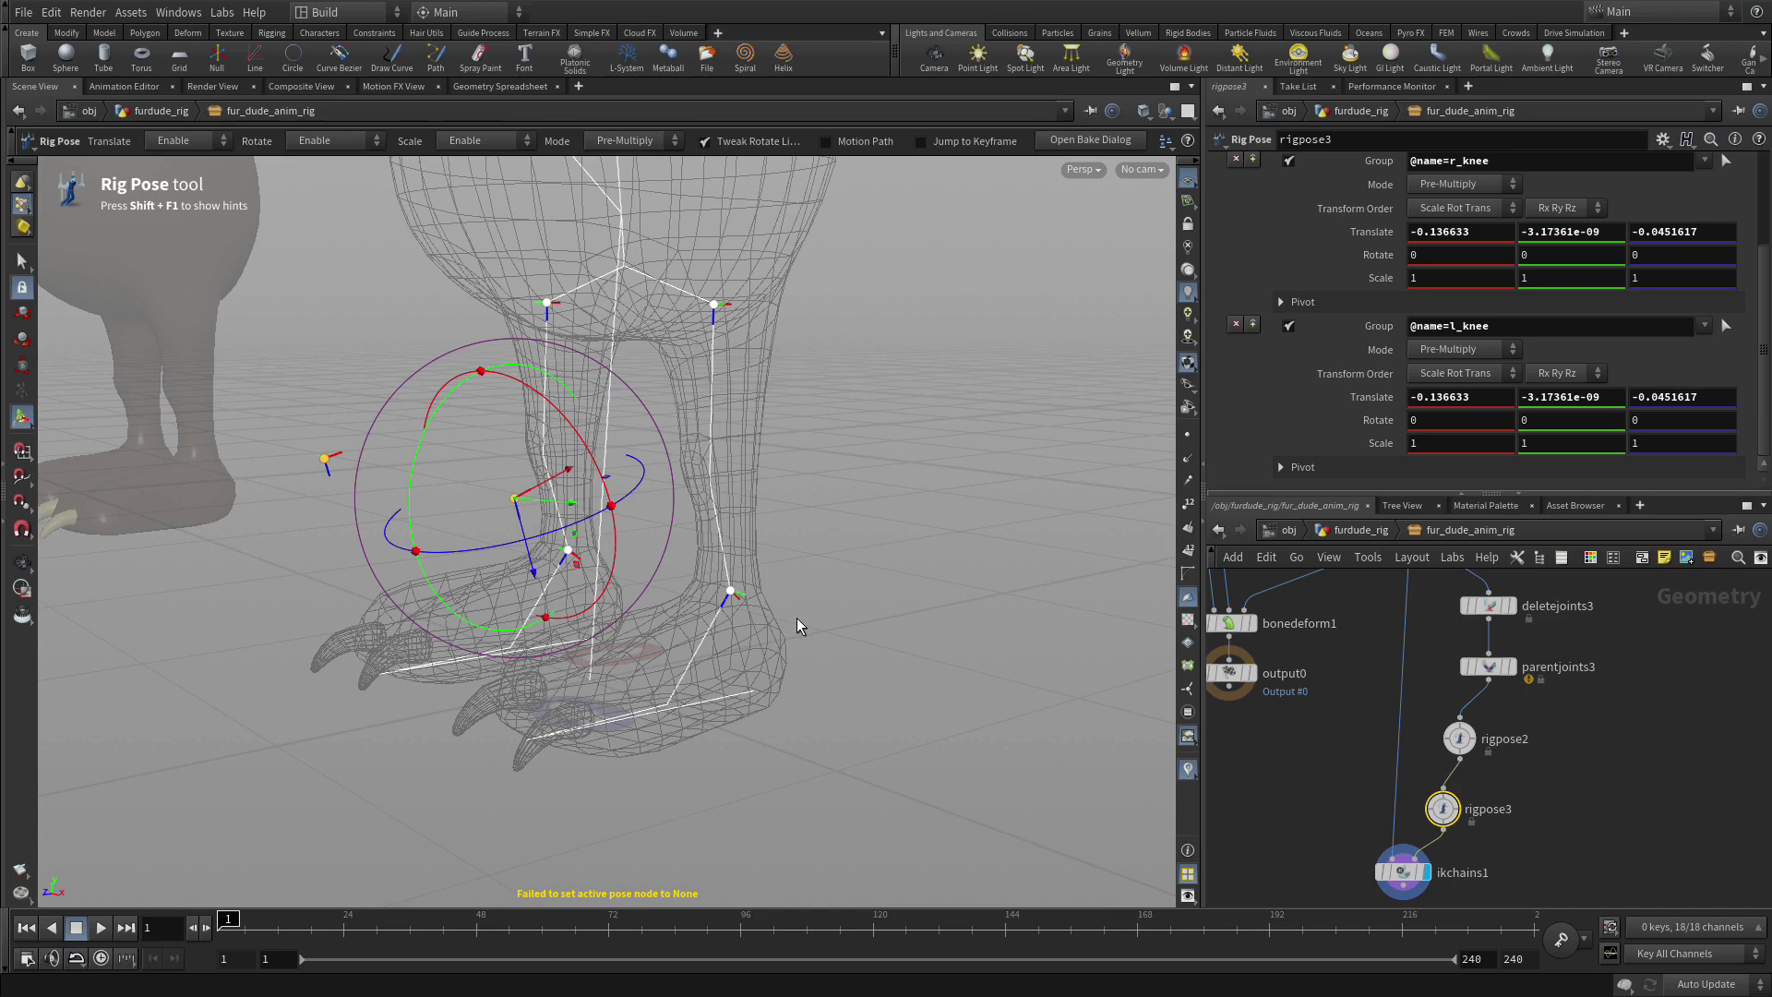
# Return to rigpose2, test-move the l_ankle joint and undo the move
pyautogui.click(1458, 741)
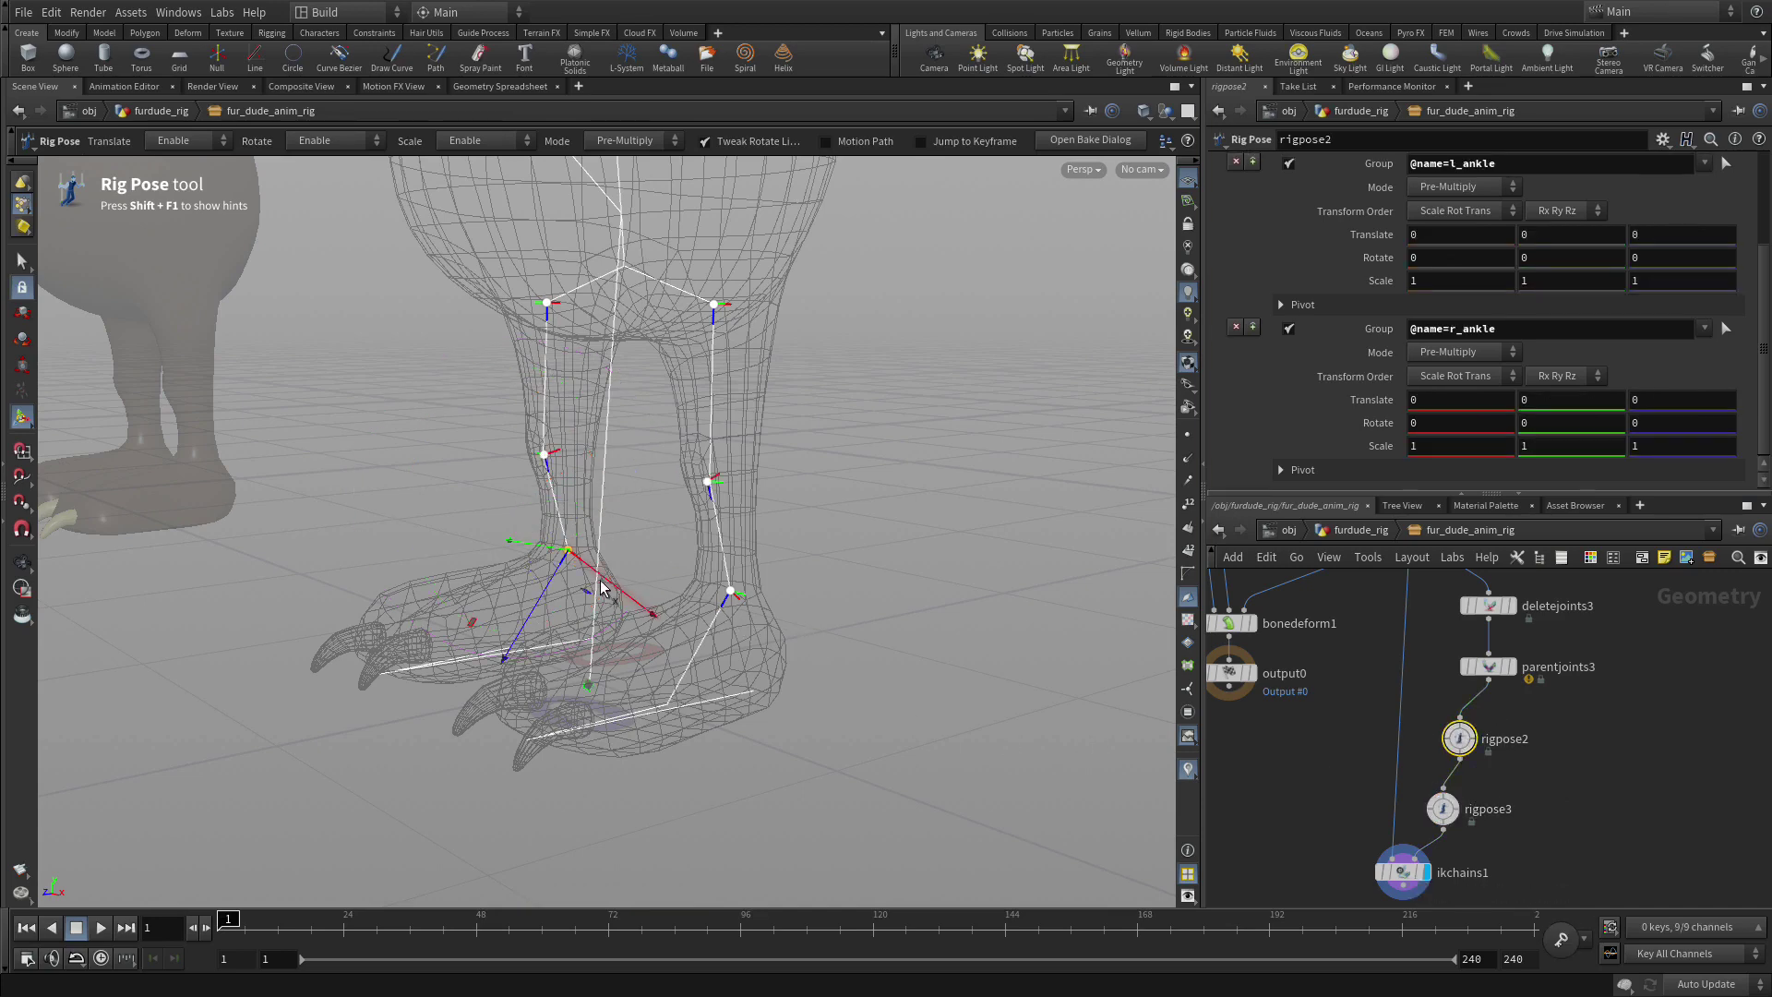
pyautogui.click(729, 596)
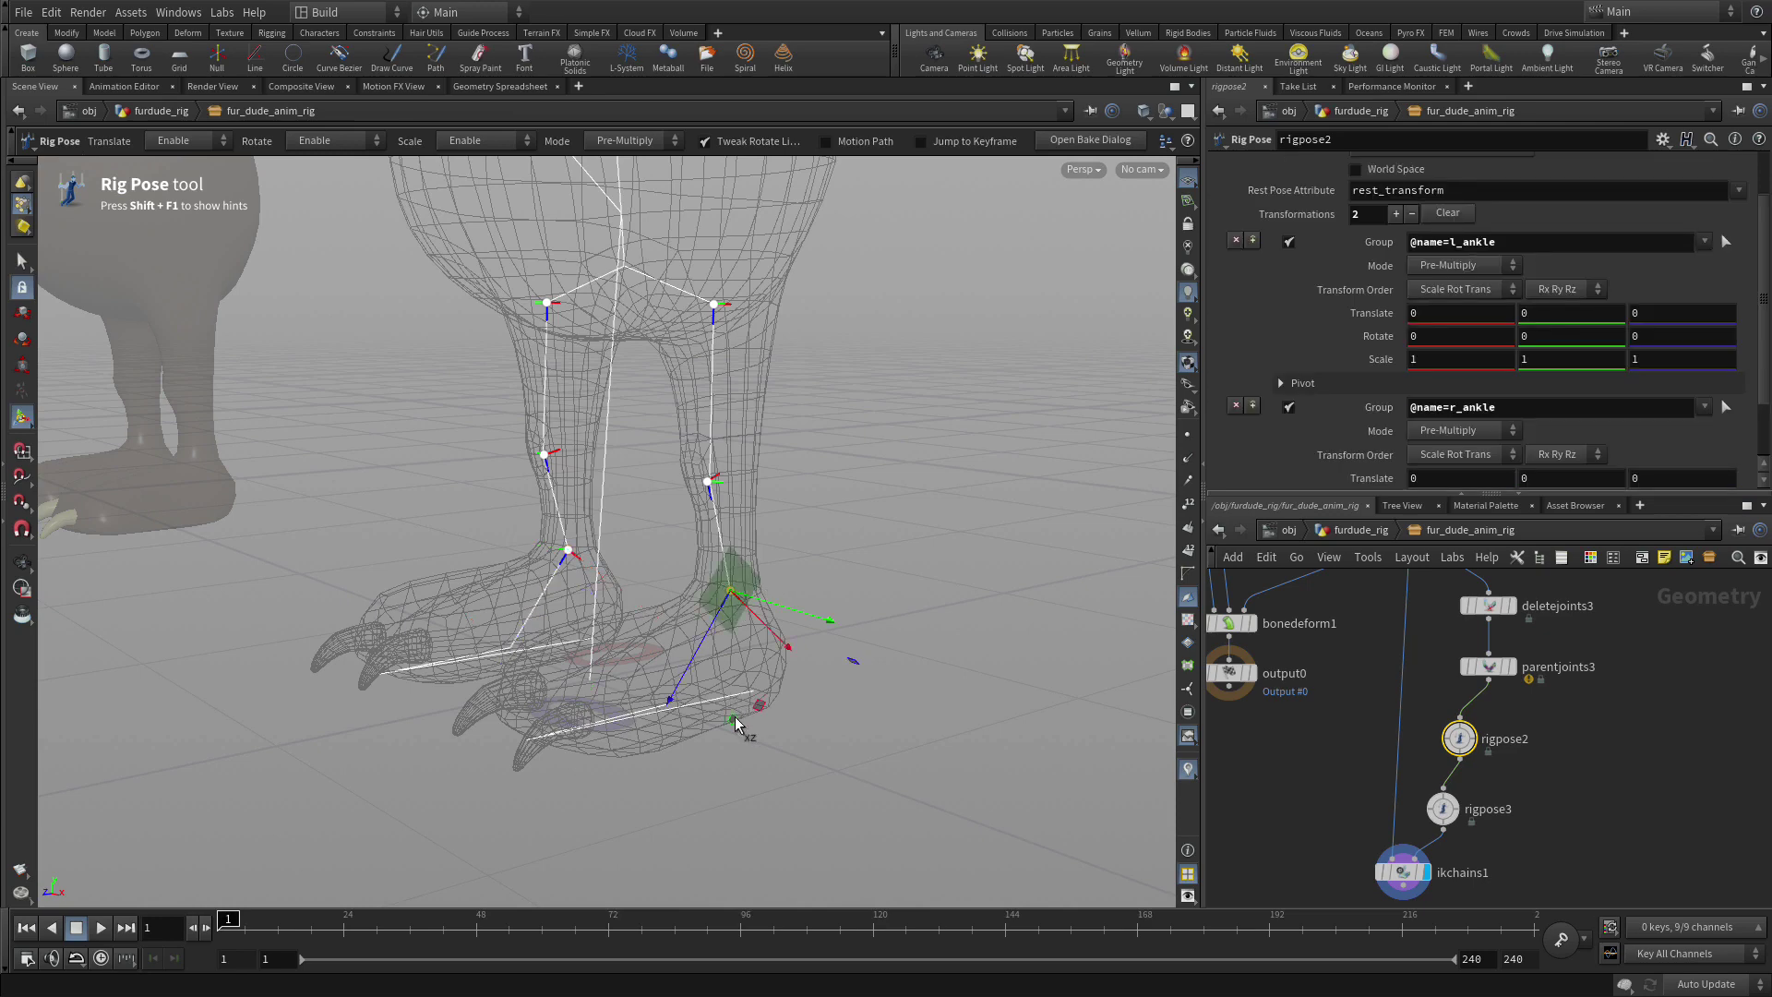
pyautogui.moveTo(732, 721); pyautogui.dragTo(759, 689)
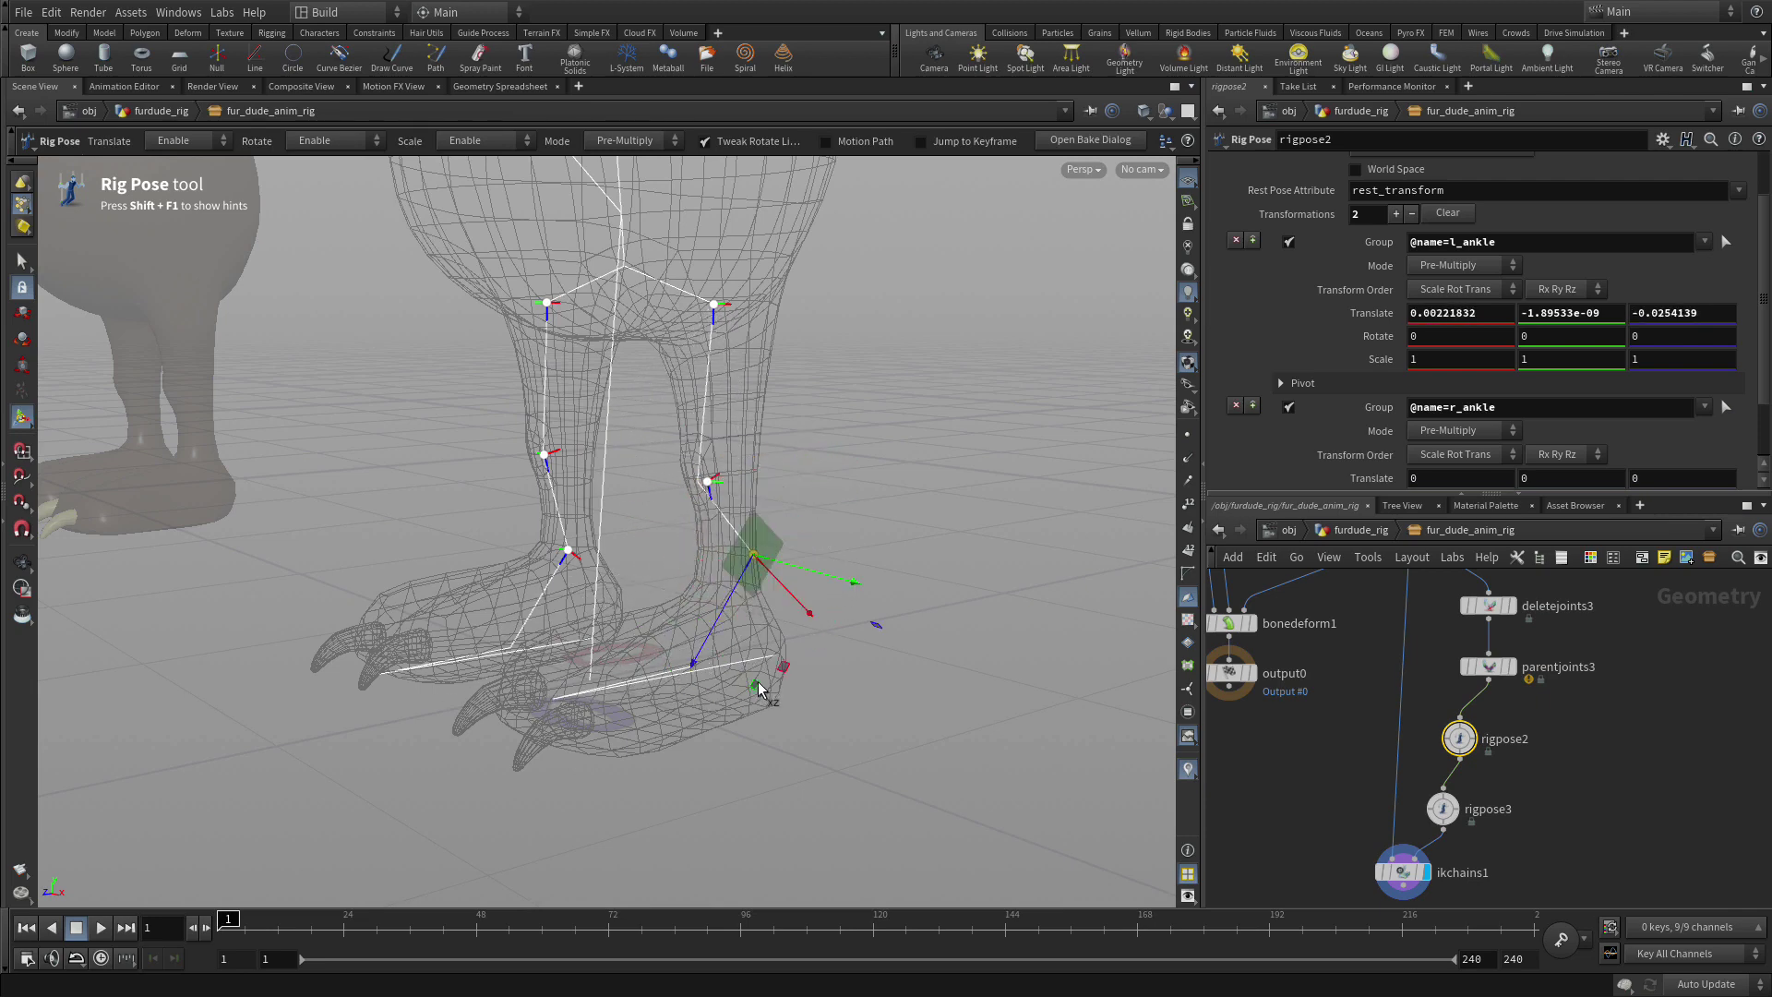
pyautogui.hotkey('ctrl', 'z')
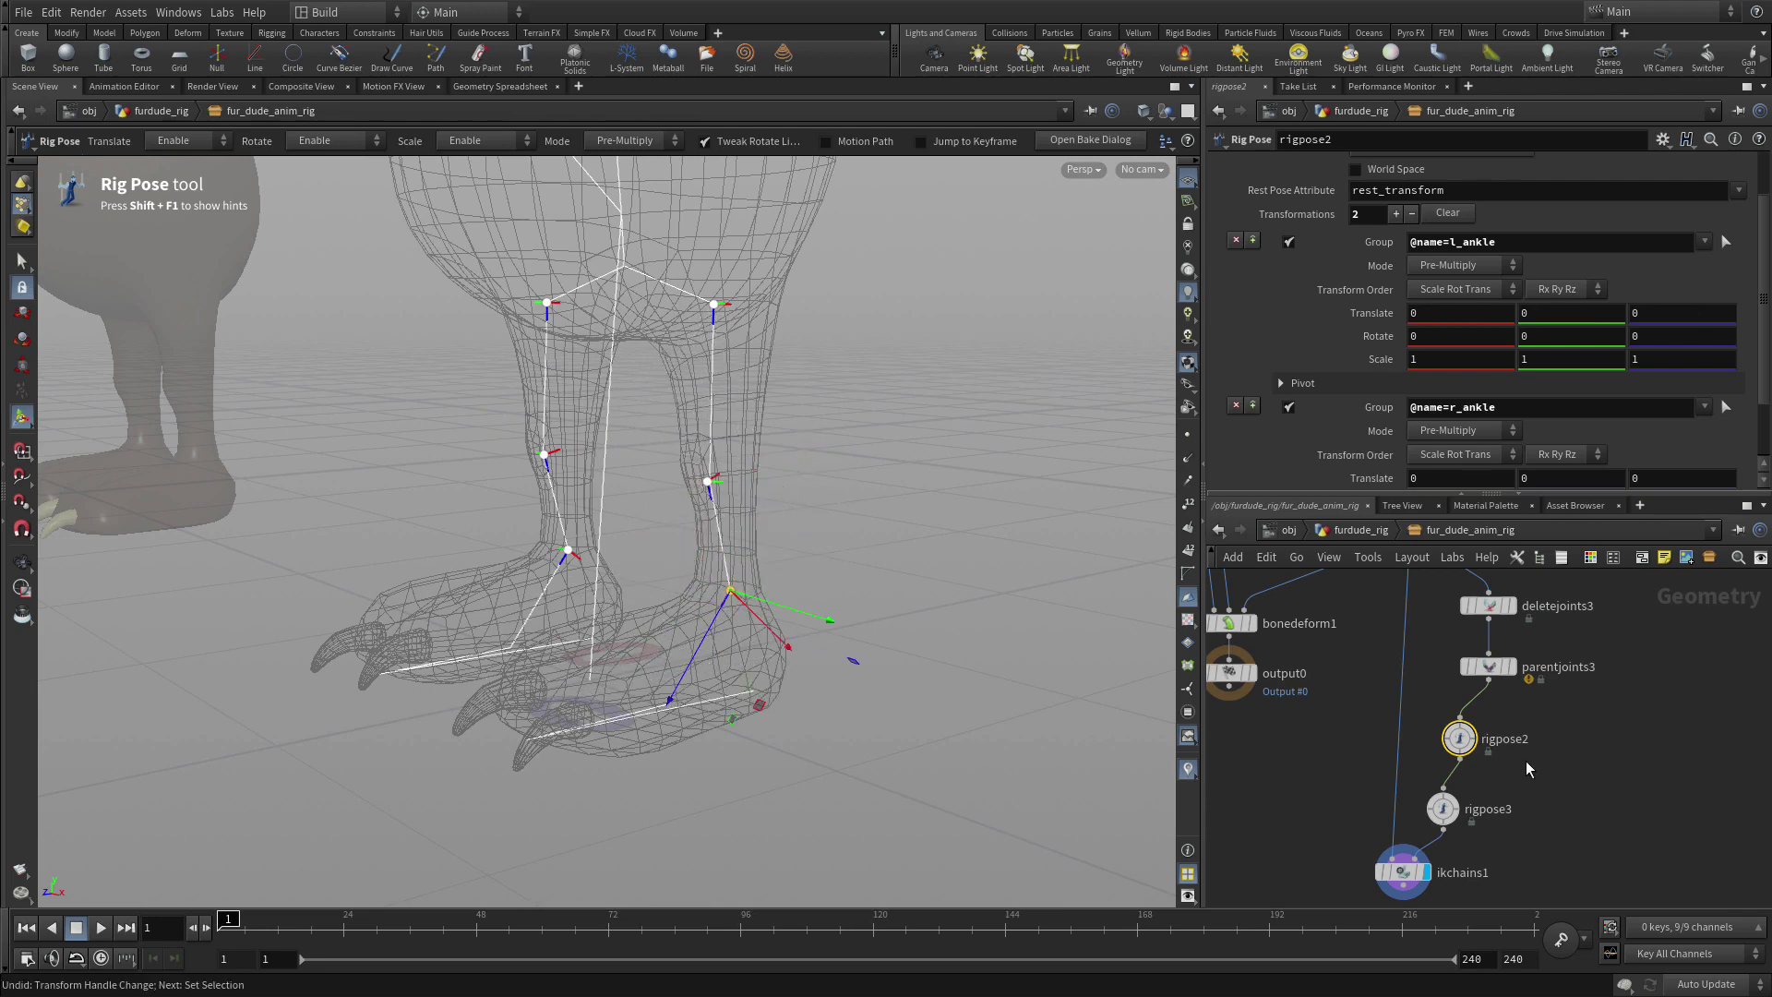
# Rename the rigpose2 node to rigpose_ankles
pyautogui.doubleClick(1500, 741)
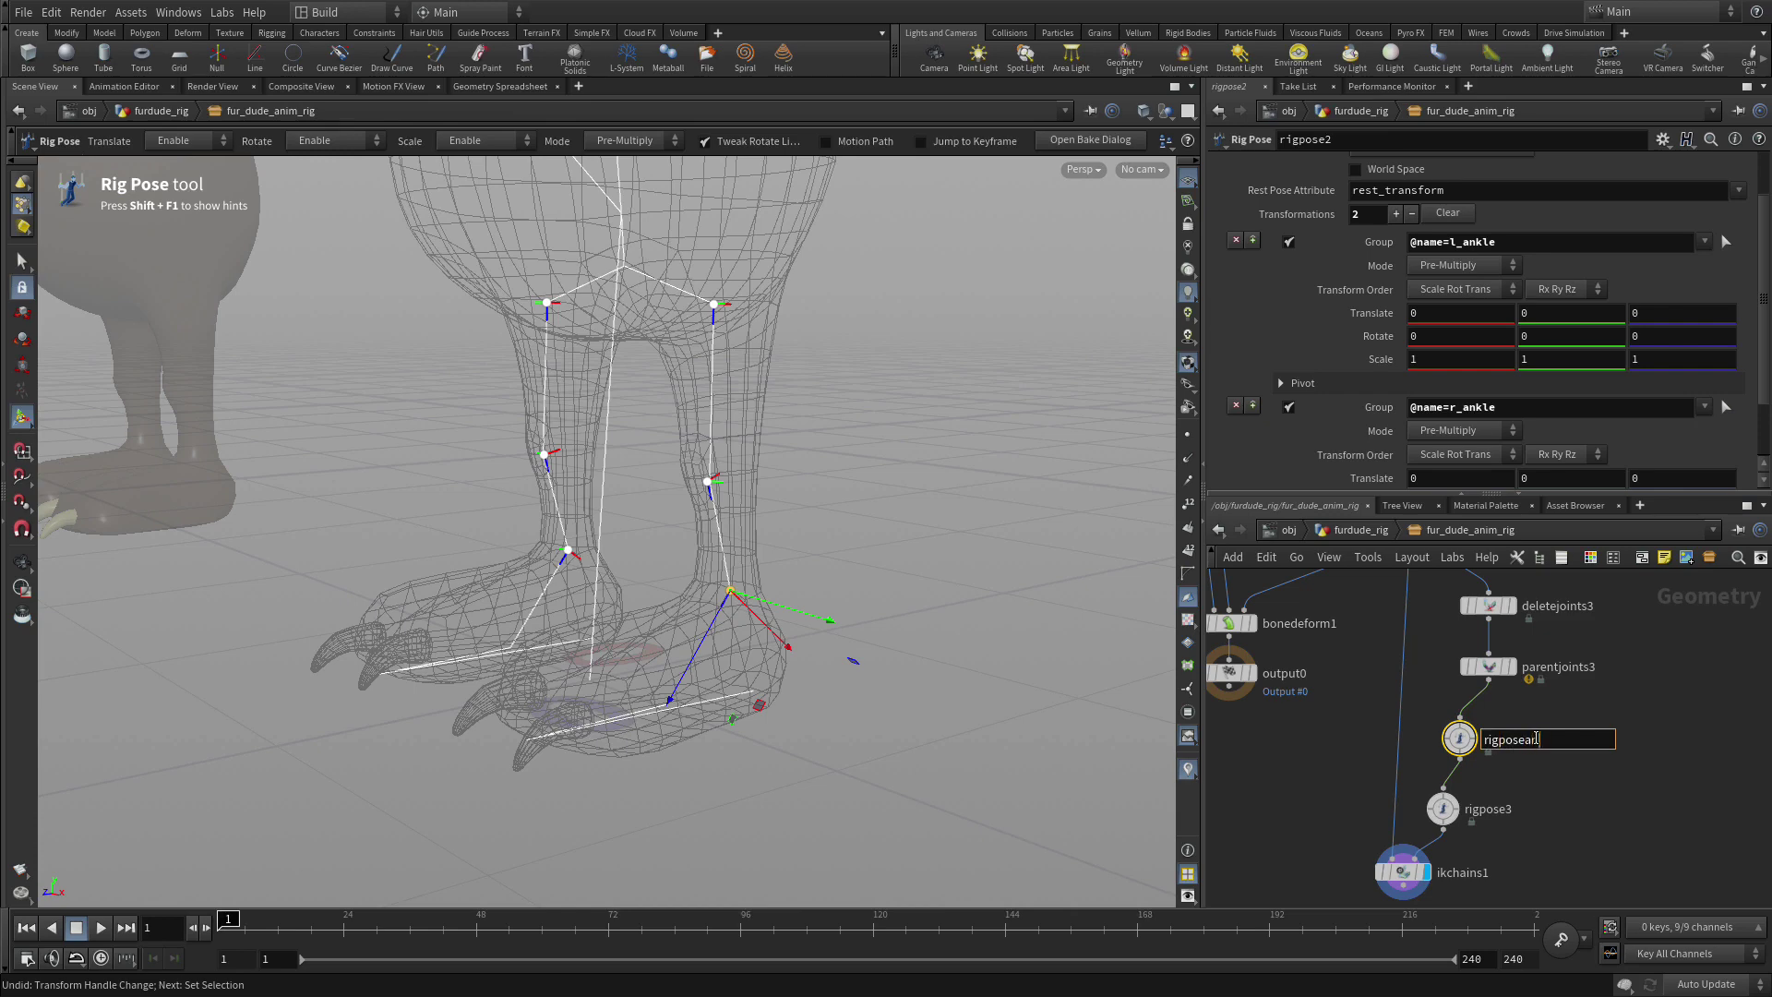
pyautogui.write('s')
pyautogui.press('Return')
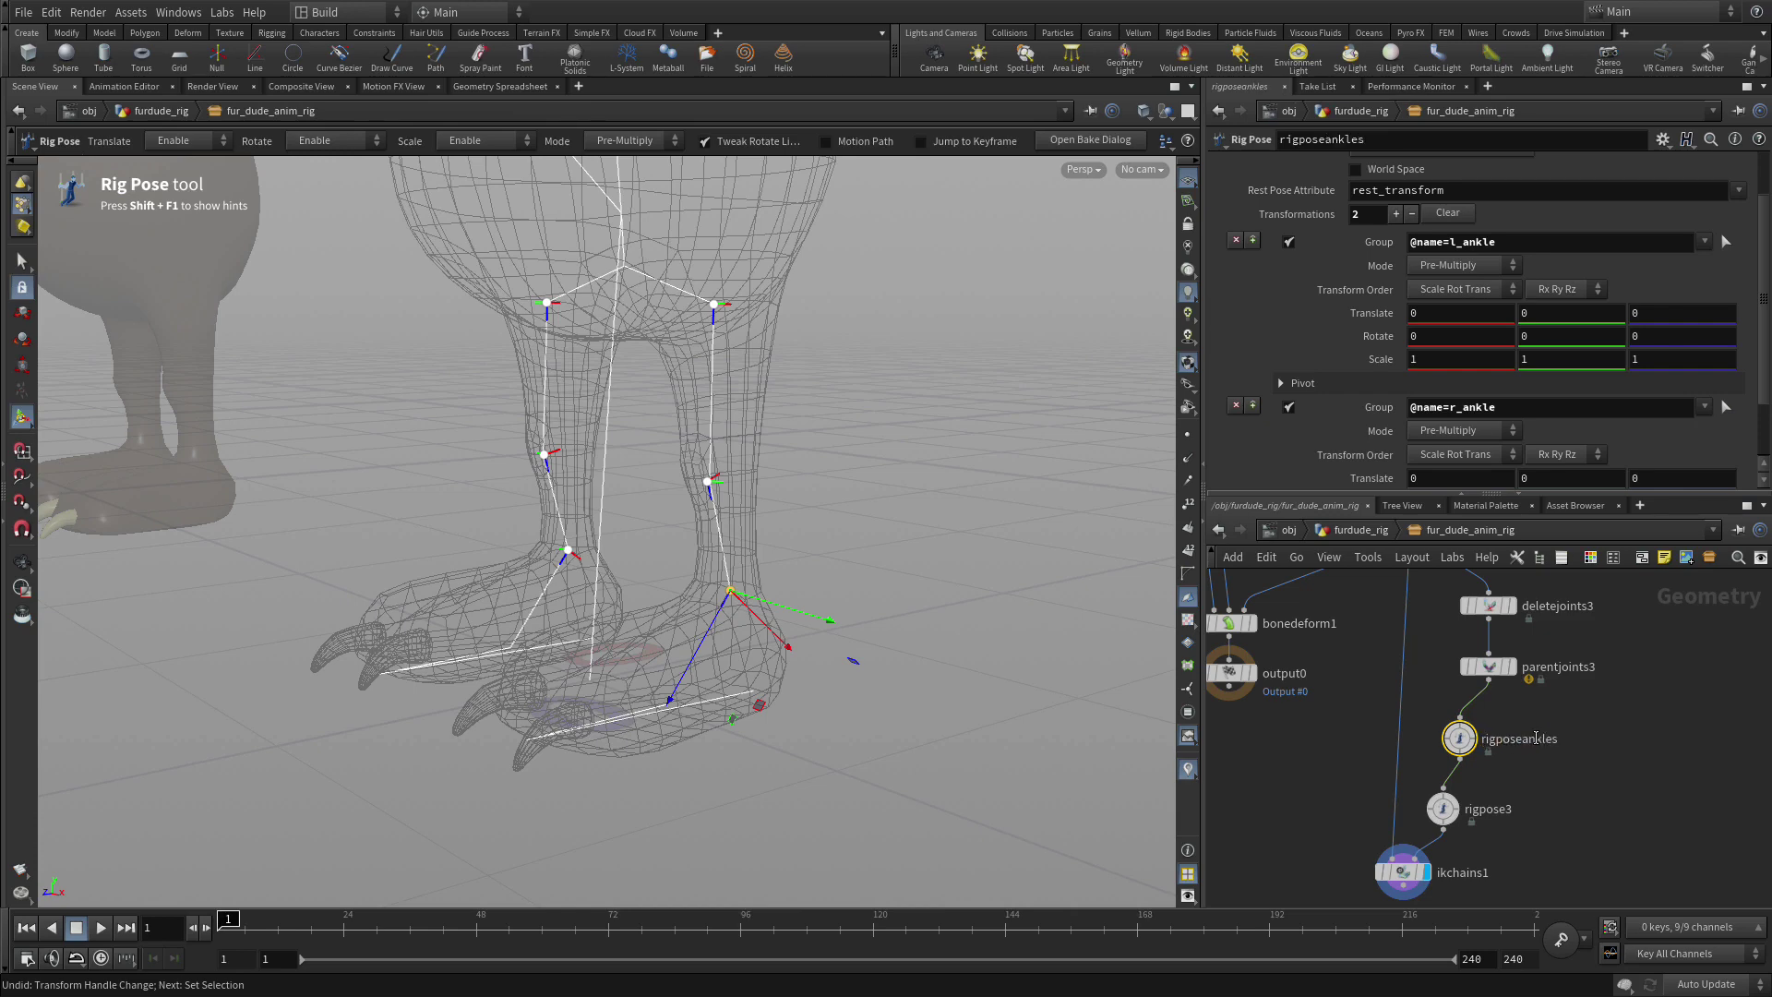
pyautogui.doubleClick(1550, 739)
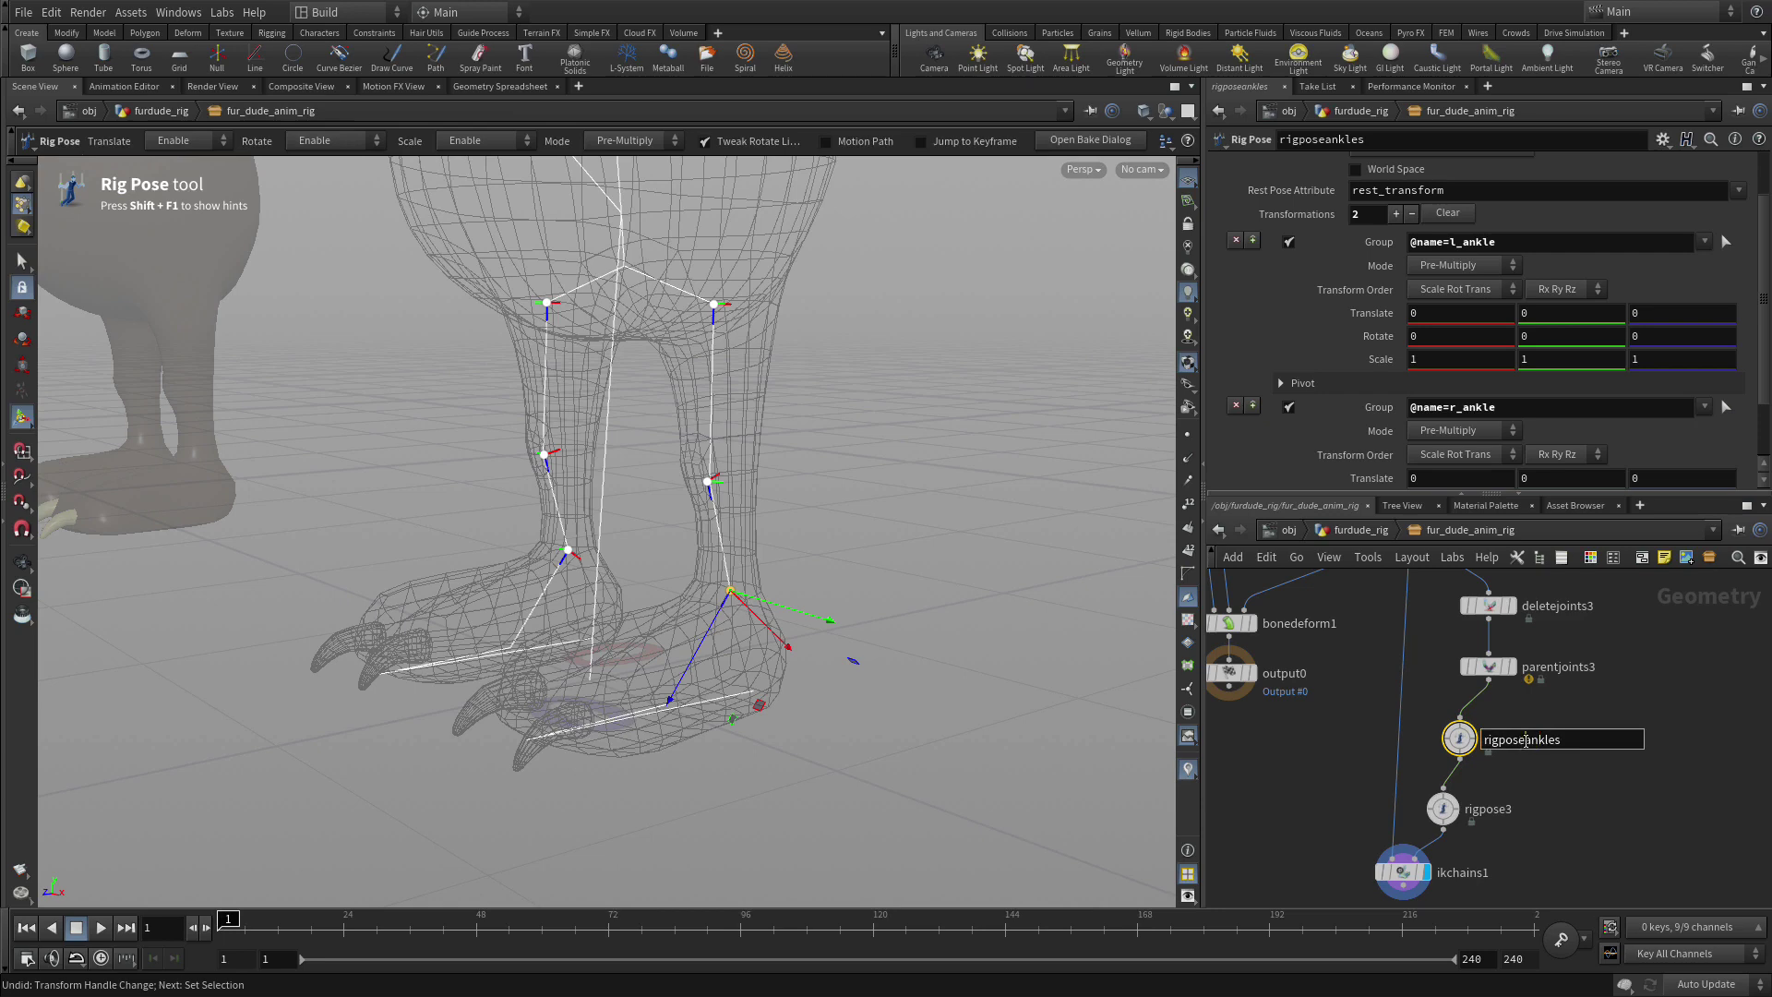
pyautogui.write('_')
pyautogui.press('Return')
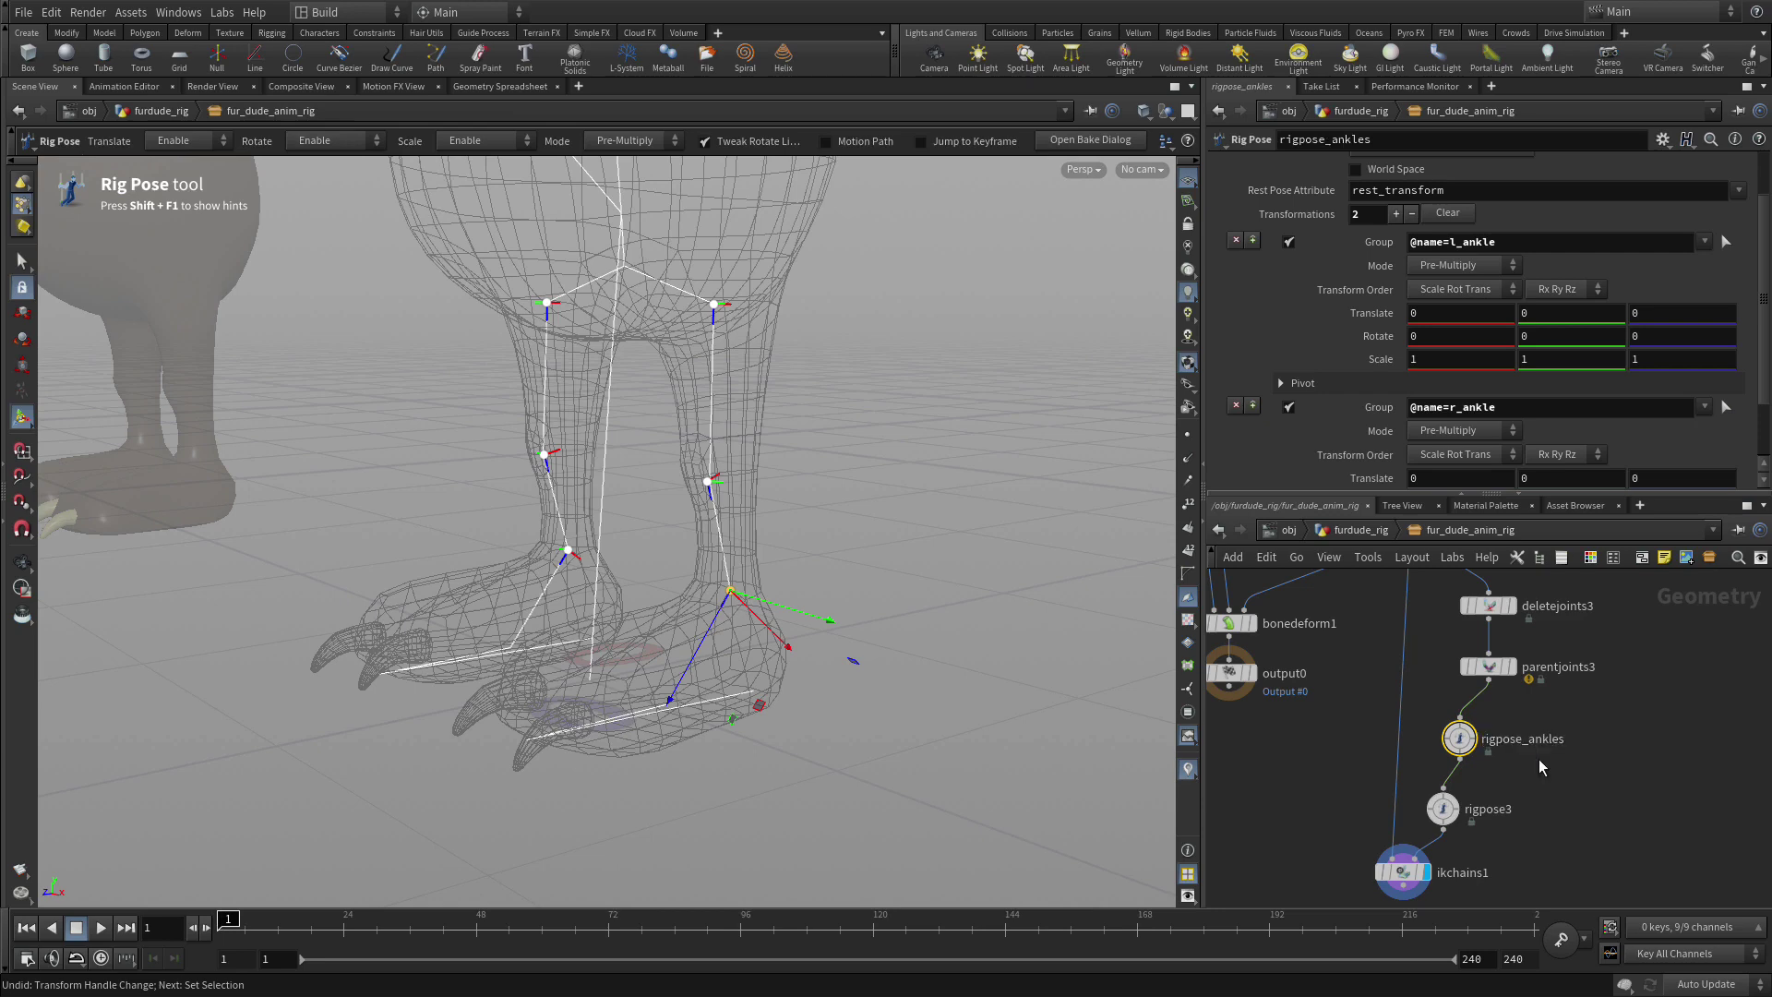
# Rename the rigpose3 node to knee_offset
pyautogui.doubleClick(1490, 808)
pyautogui.doubleClick(1489, 805)
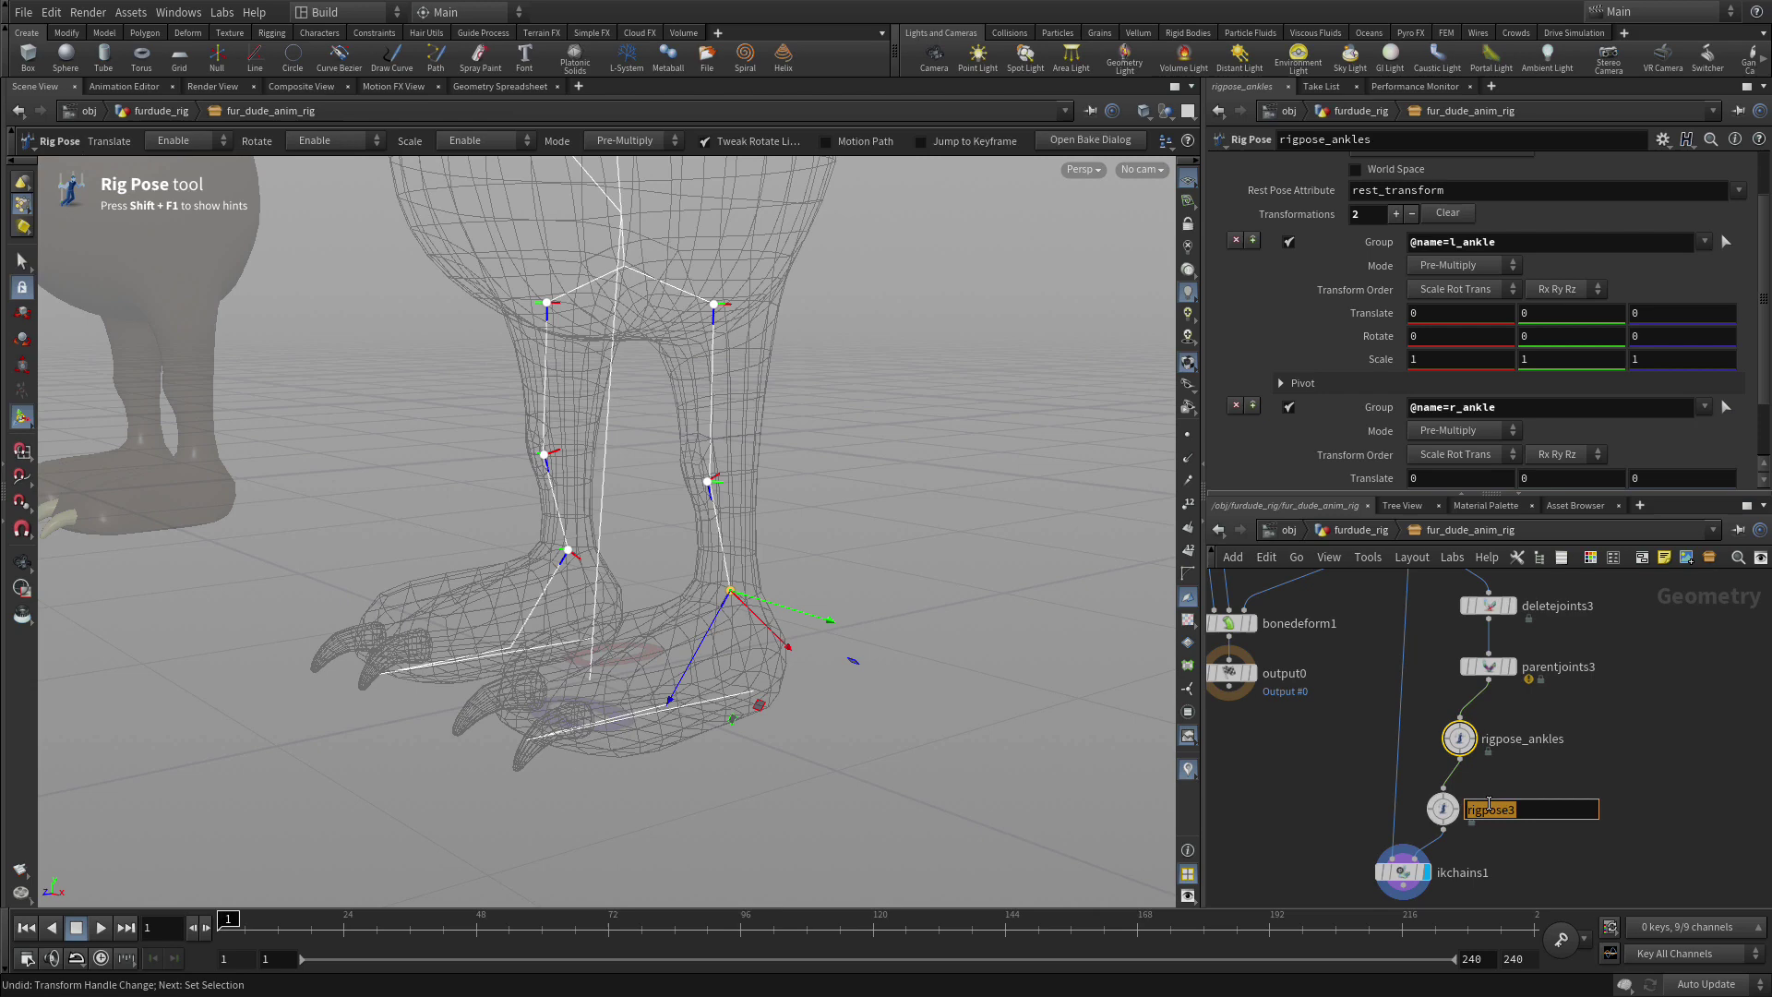
pyautogui.write('knee_offset')
pyautogui.press('Return')
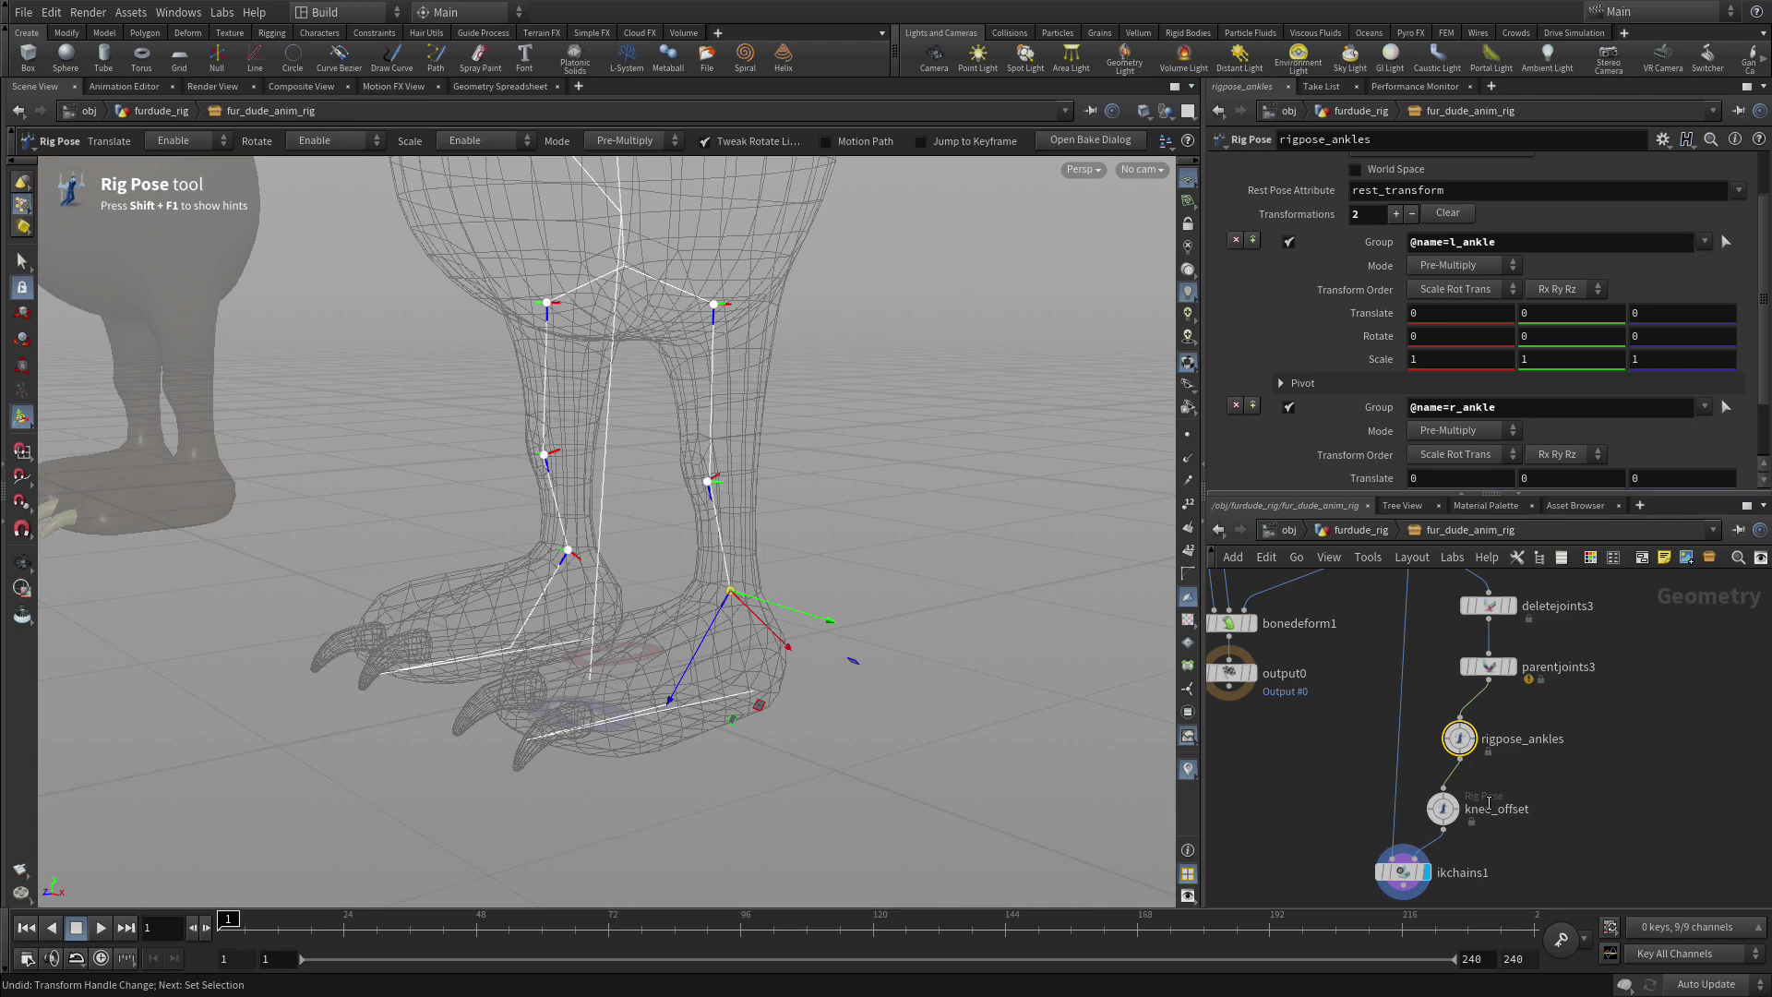
pyautogui.click(1615, 799)
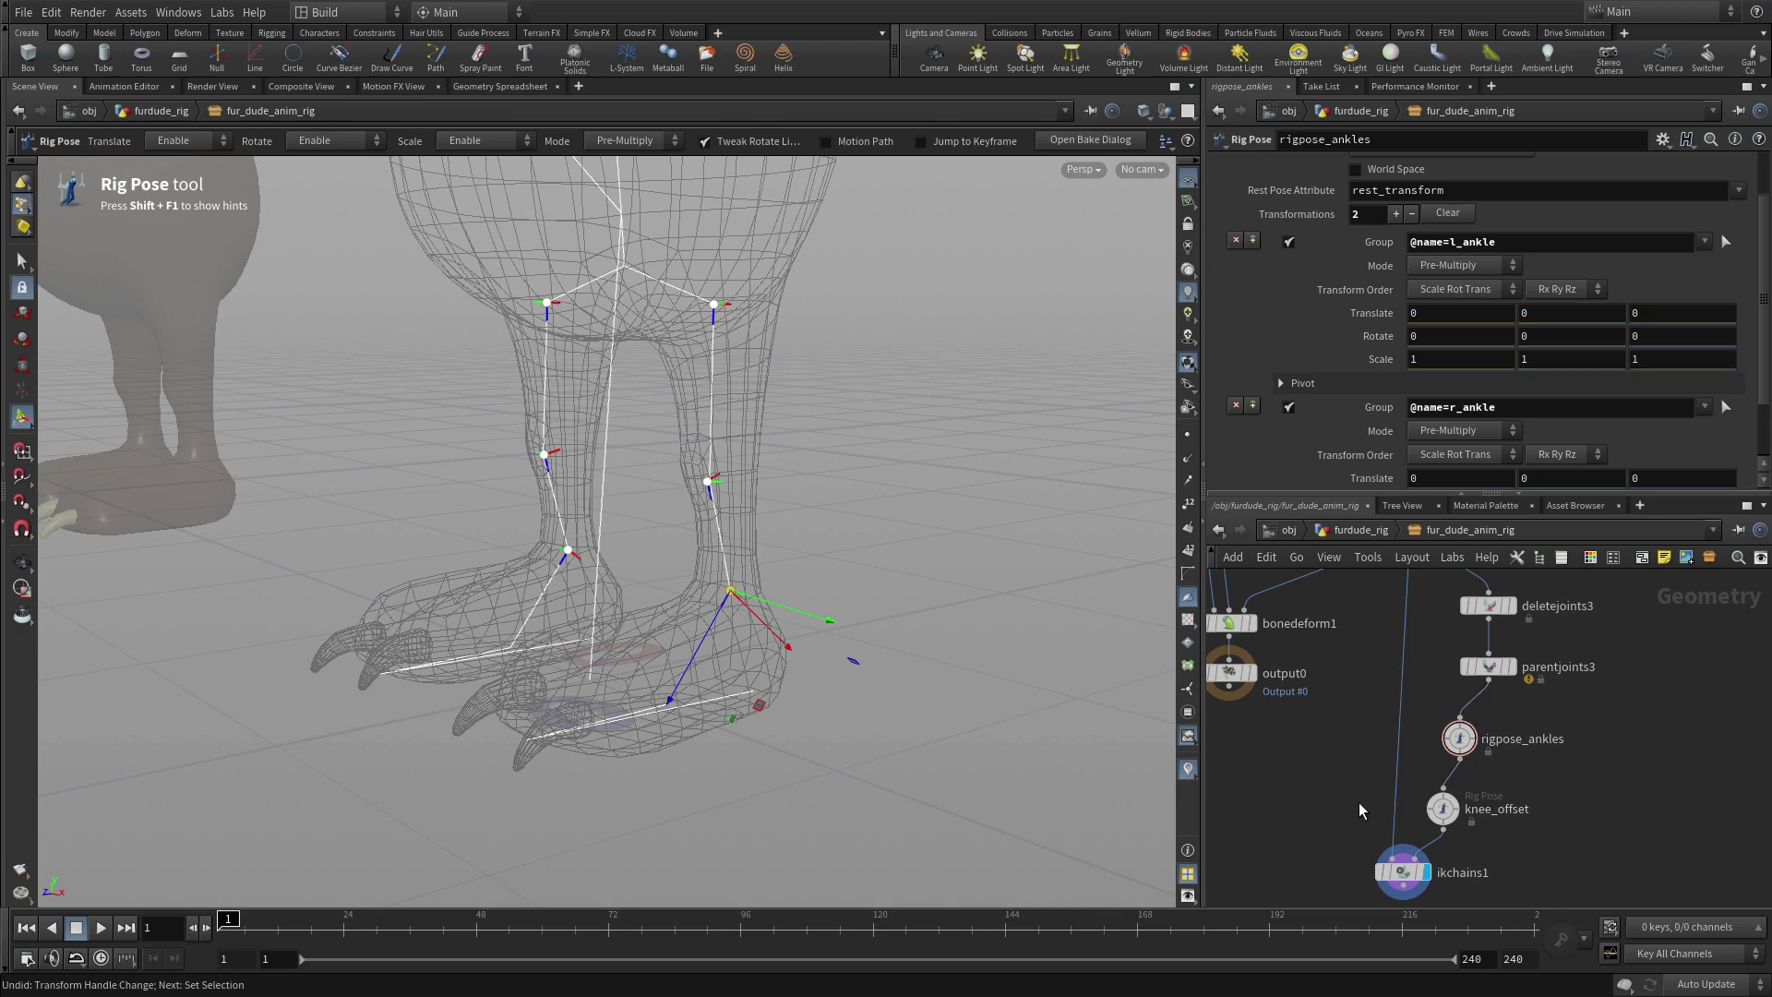
# Test-move the r_ankle joint in rigpose_ankles and undo the move
pyautogui.moveTo(1458, 741)
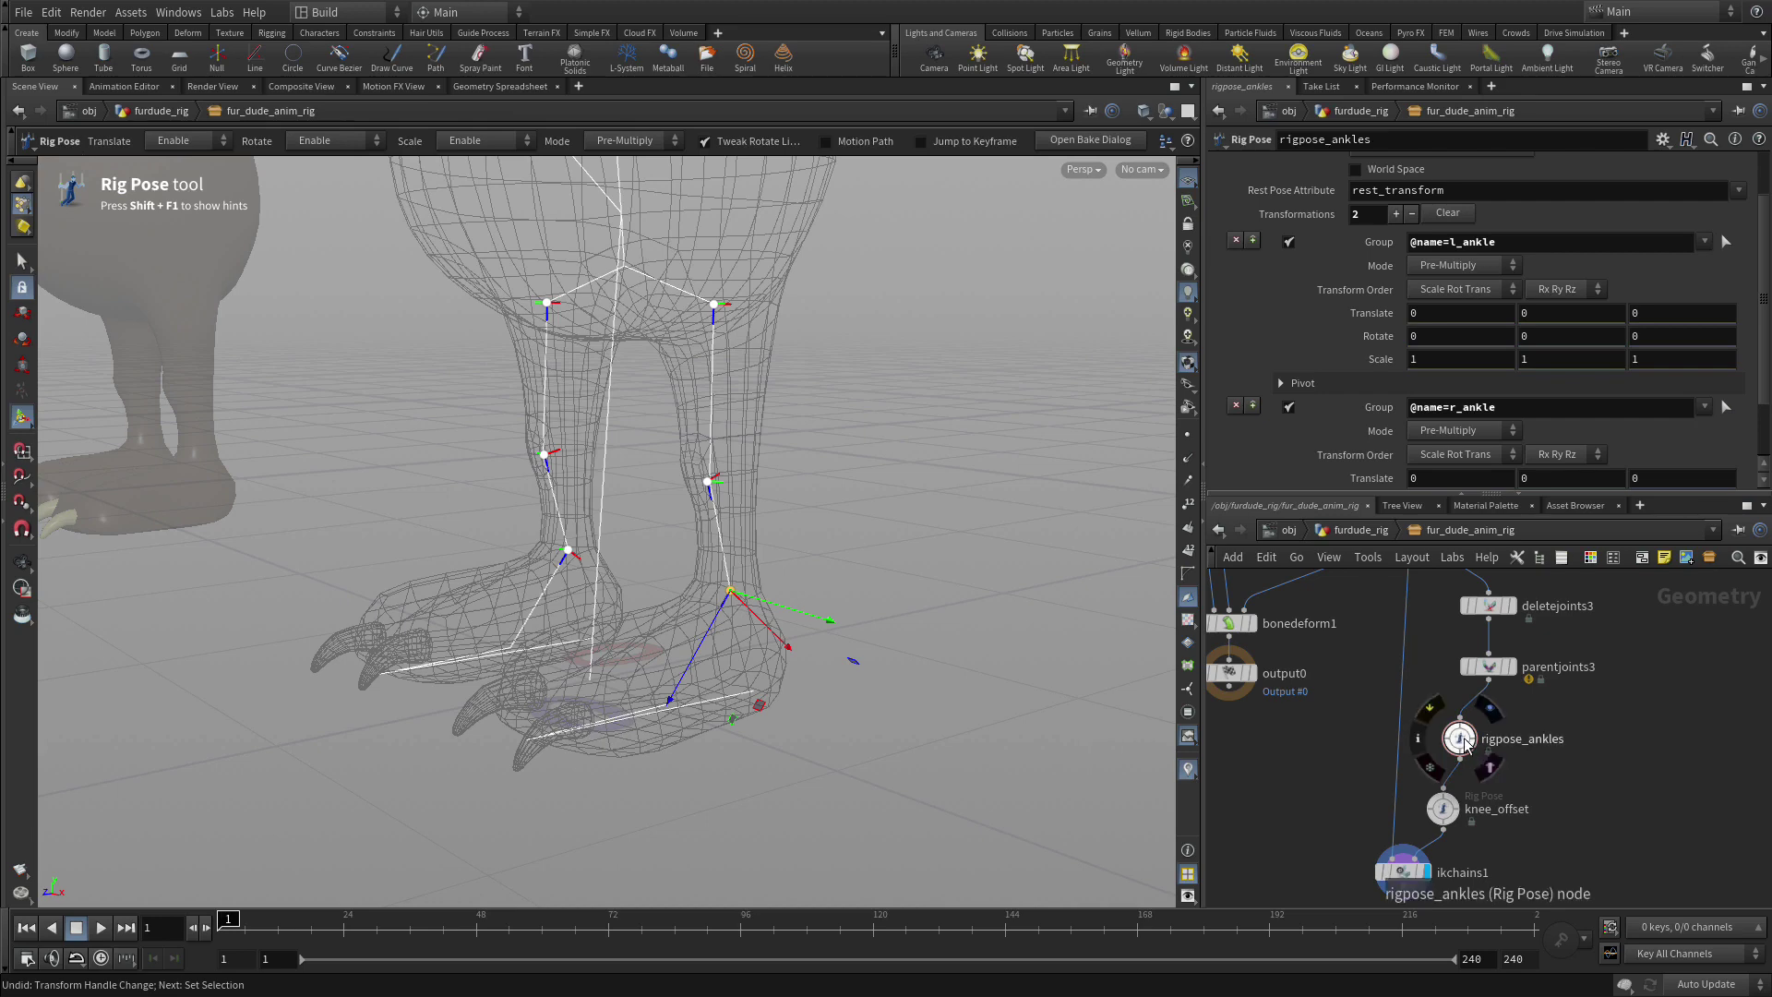
pyautogui.click(568, 551)
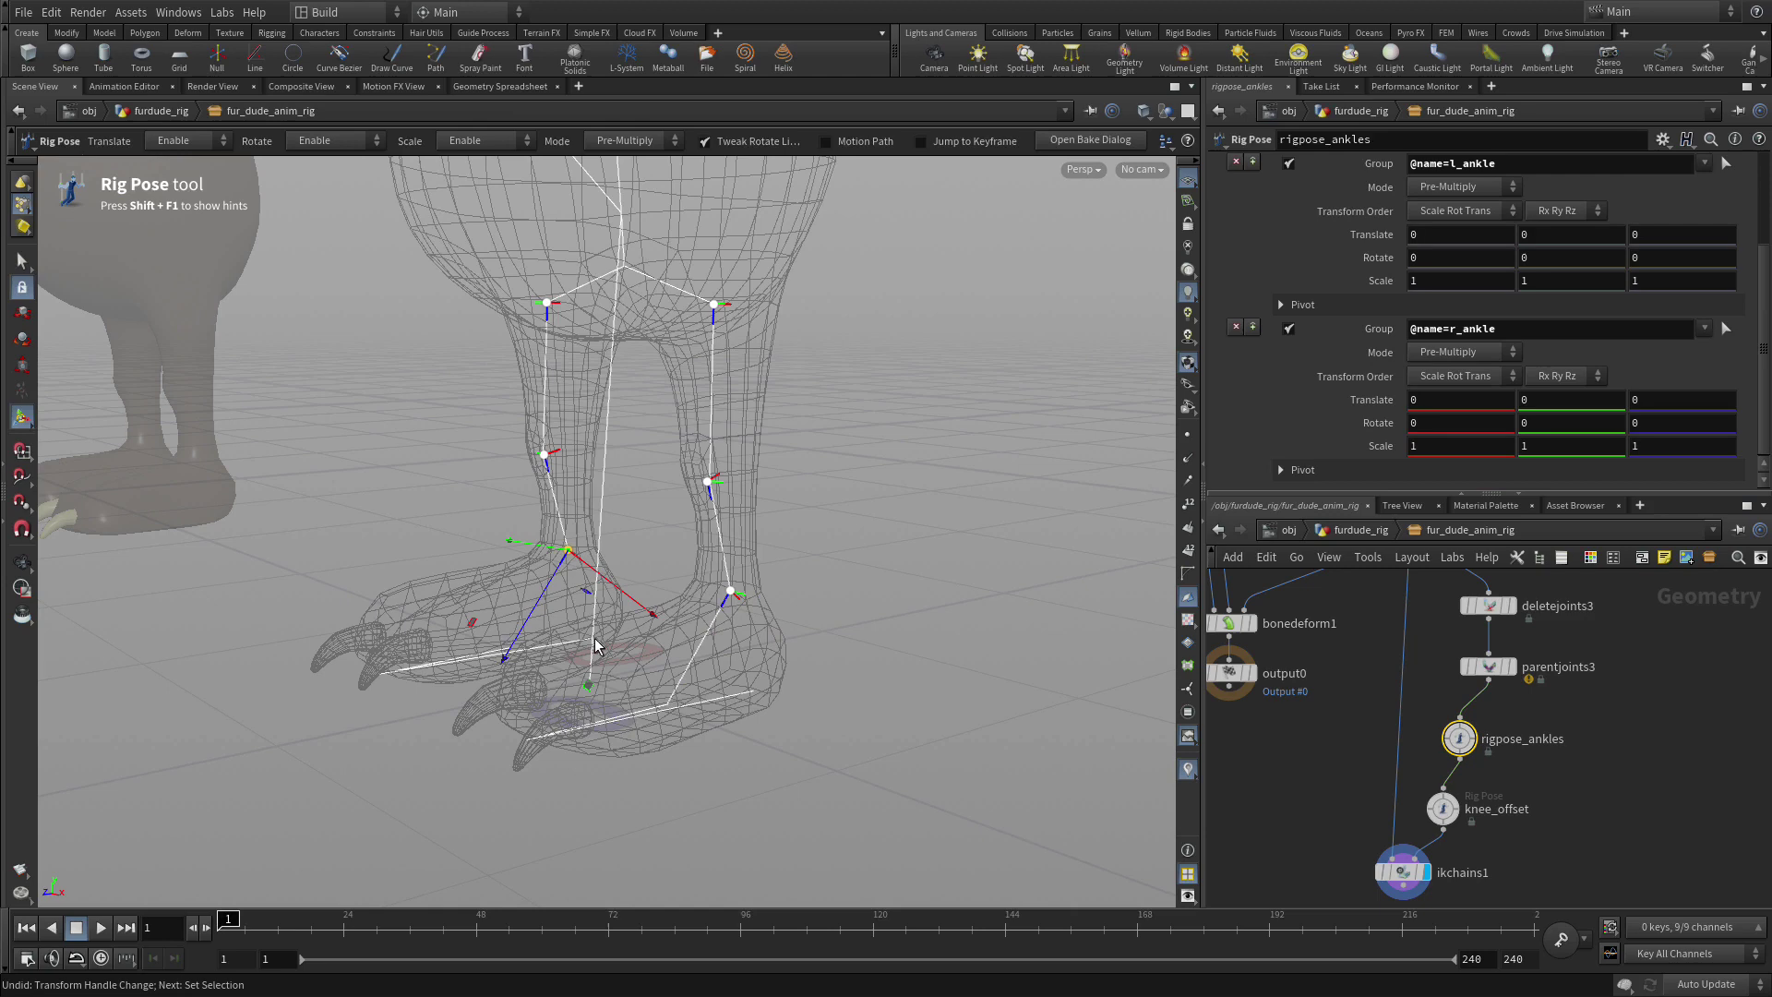
pyautogui.moveTo(600, 704); pyautogui.dragTo(588, 645)
pyautogui.hotkey('ctrl', 'z')
# Add a Skeleton Blend node below ikchains1 in the network
pyautogui.scroll(-1, 1629, 803)
pyautogui.moveTo(1512, 858); pyautogui.dragTo(1535, 798, button='middle')
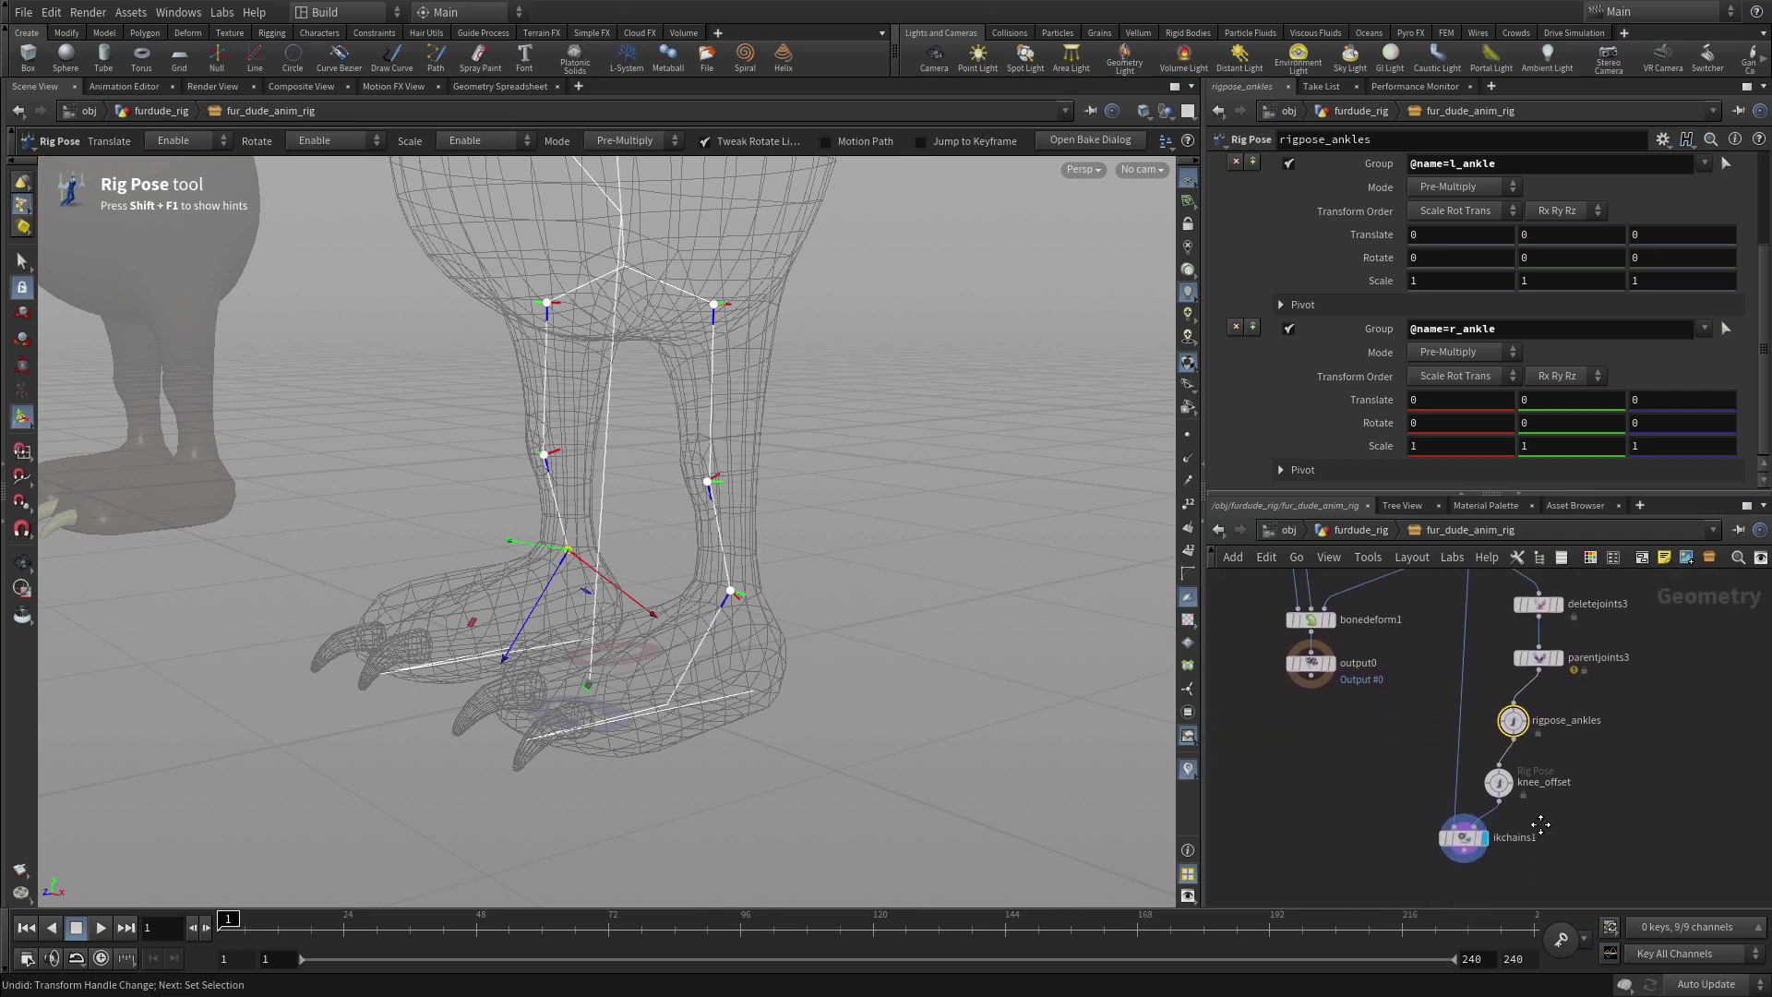
pyautogui.press('Tab')
pyautogui.write('skele')
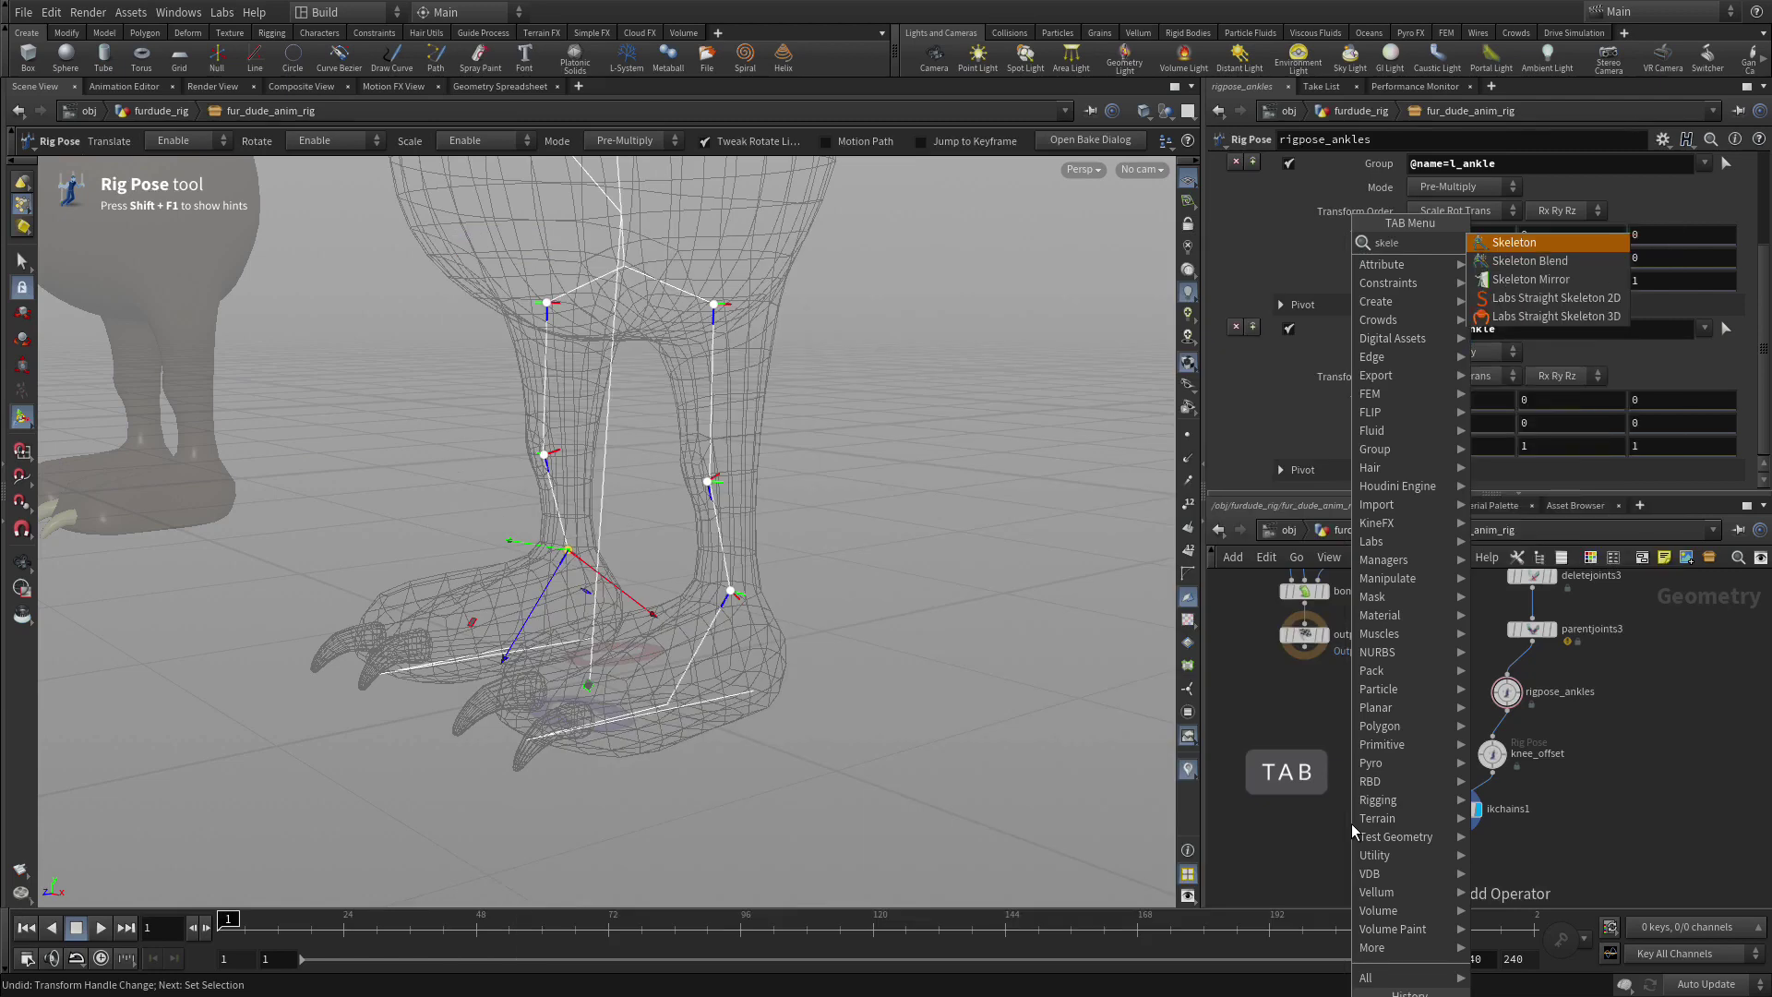
pyautogui.press('Down')
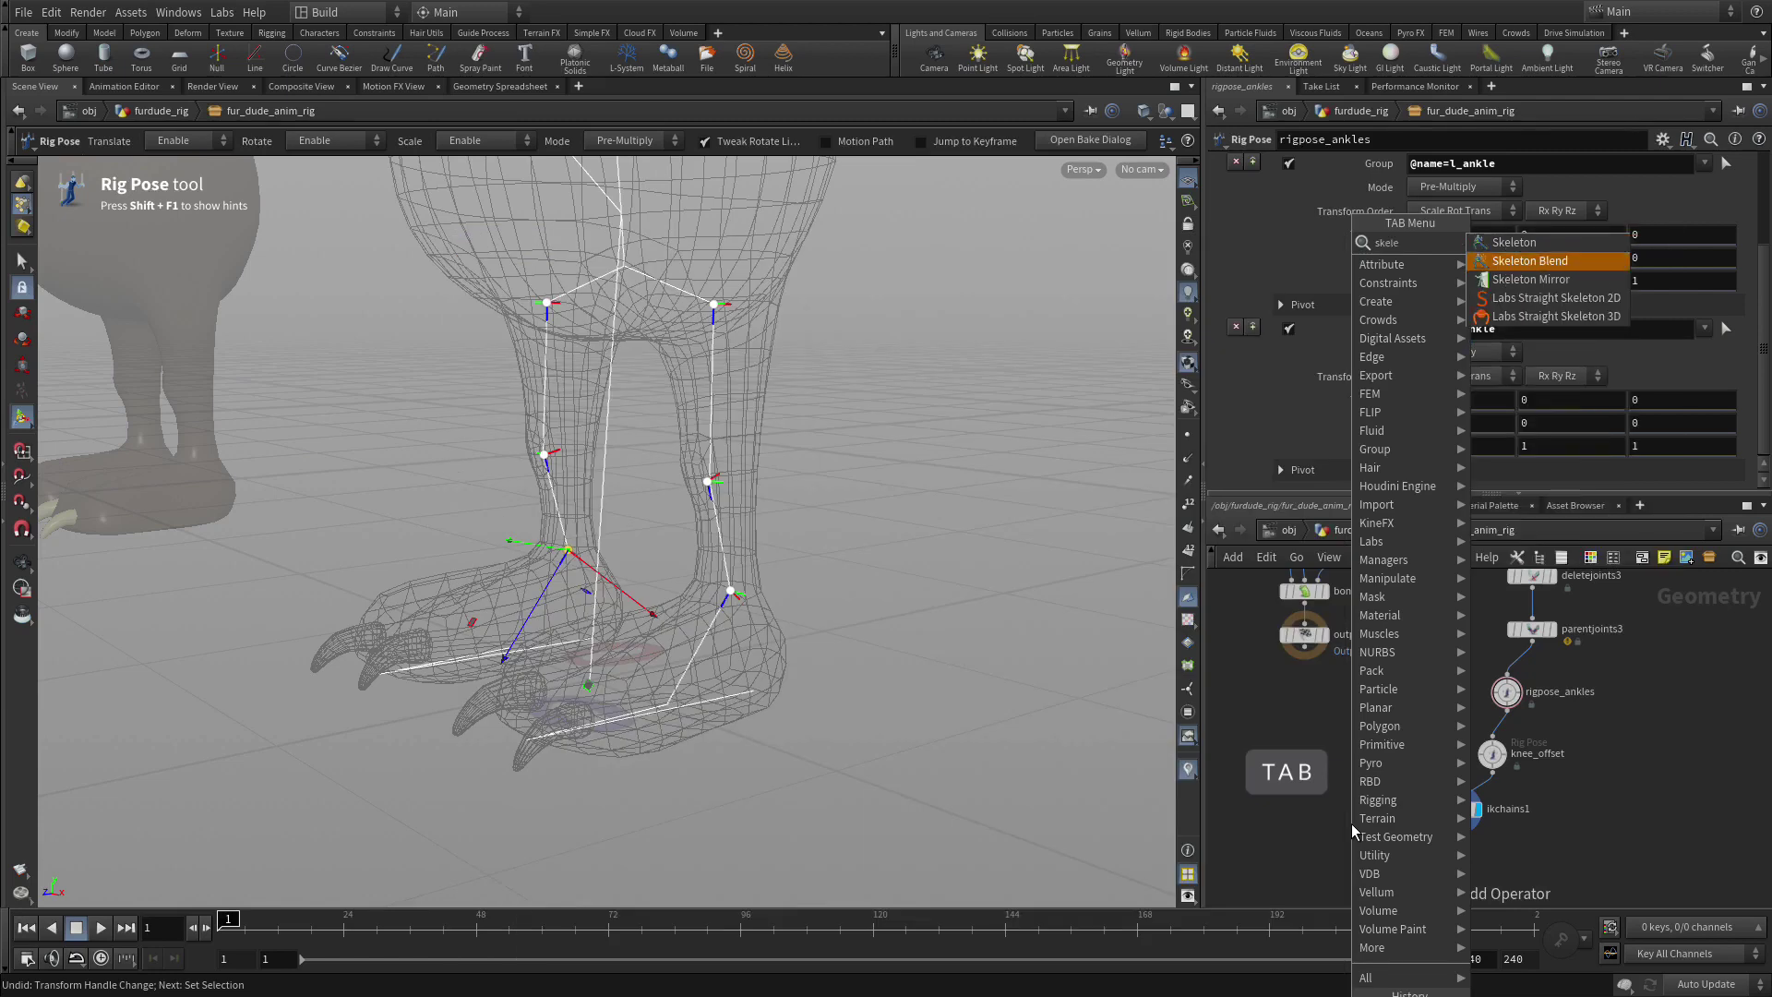
pyautogui.press('Return')
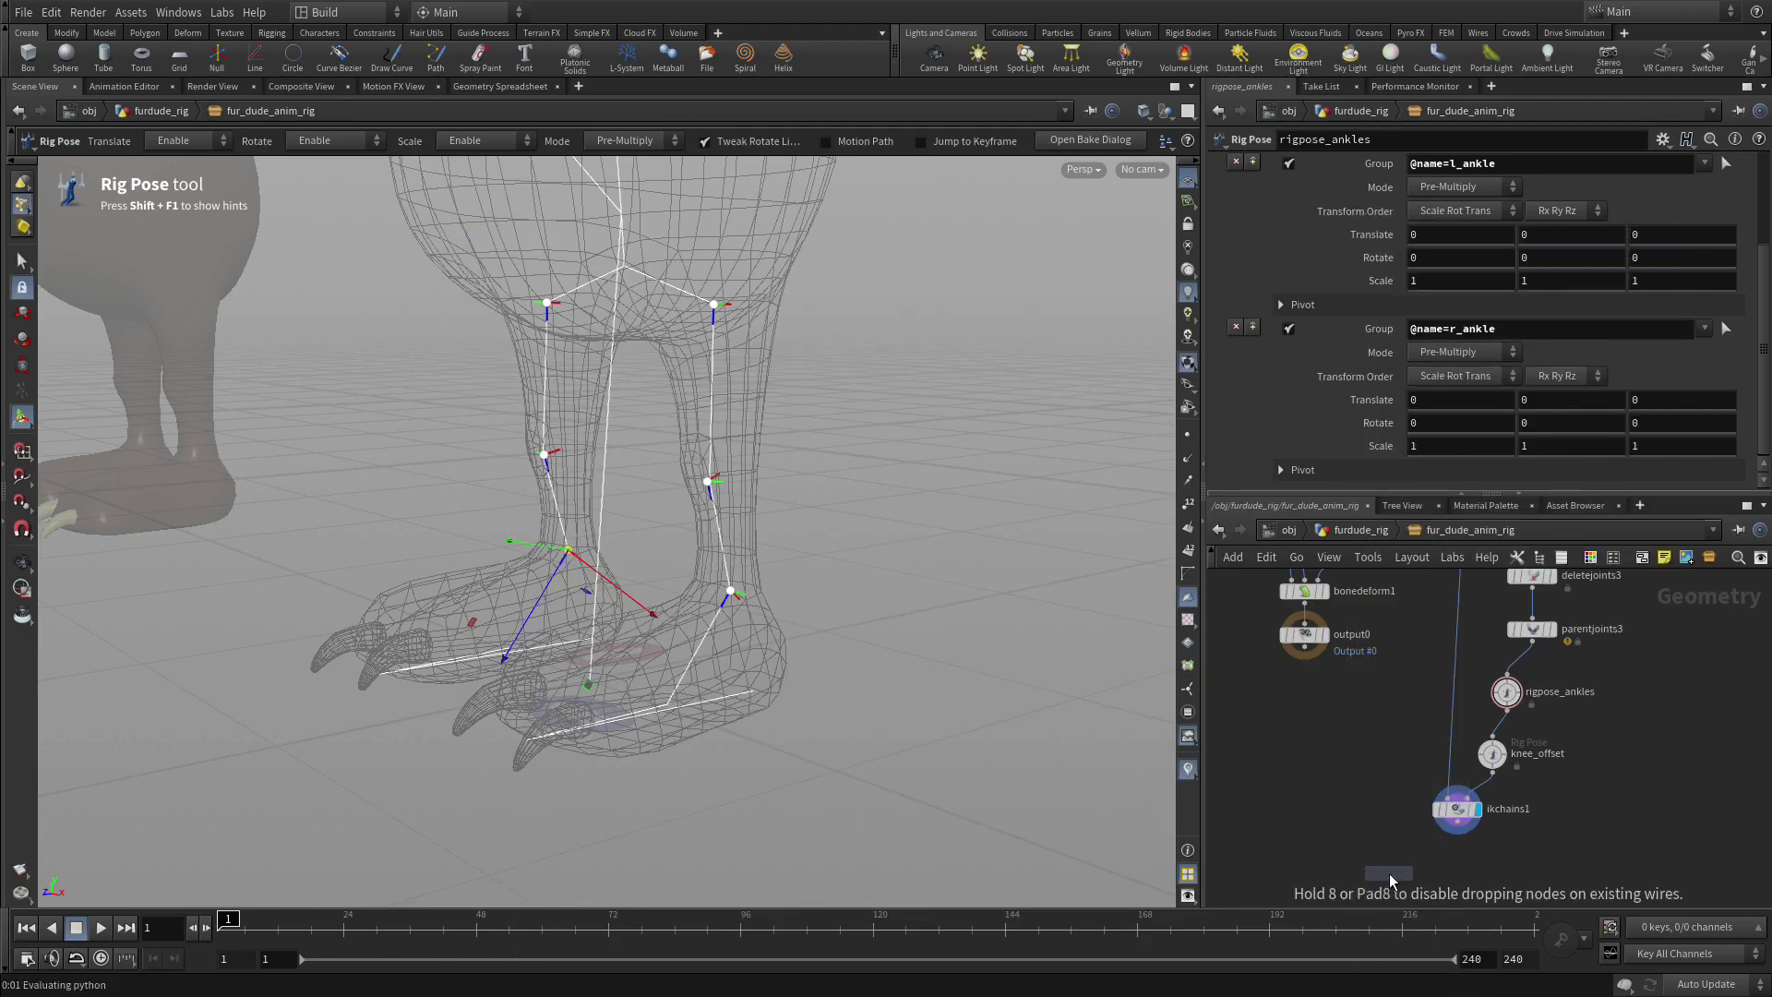
pyautogui.click(1388, 873)
# Wire skeletonblend_controls into the first input of skeletonblend1 and ikchains1 into its second input, with skeletonblend1 displayed
pyautogui.scroll(-2, 1477, 794)
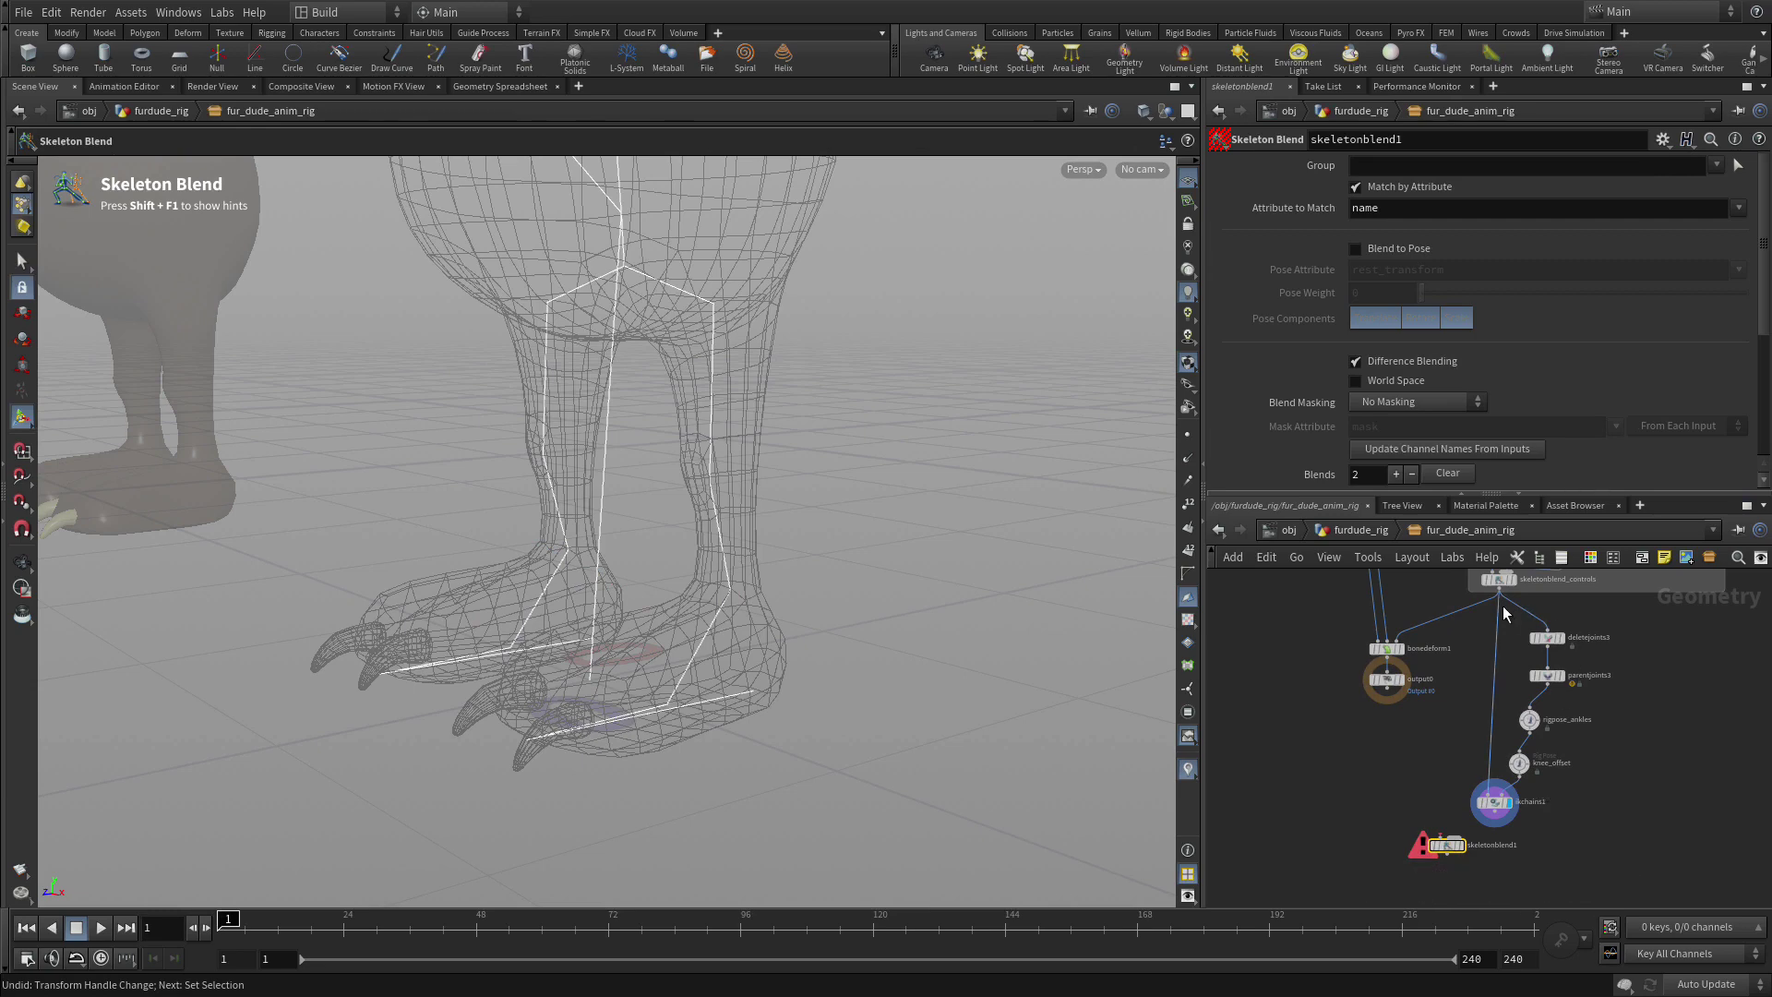
pyautogui.click(1504, 598)
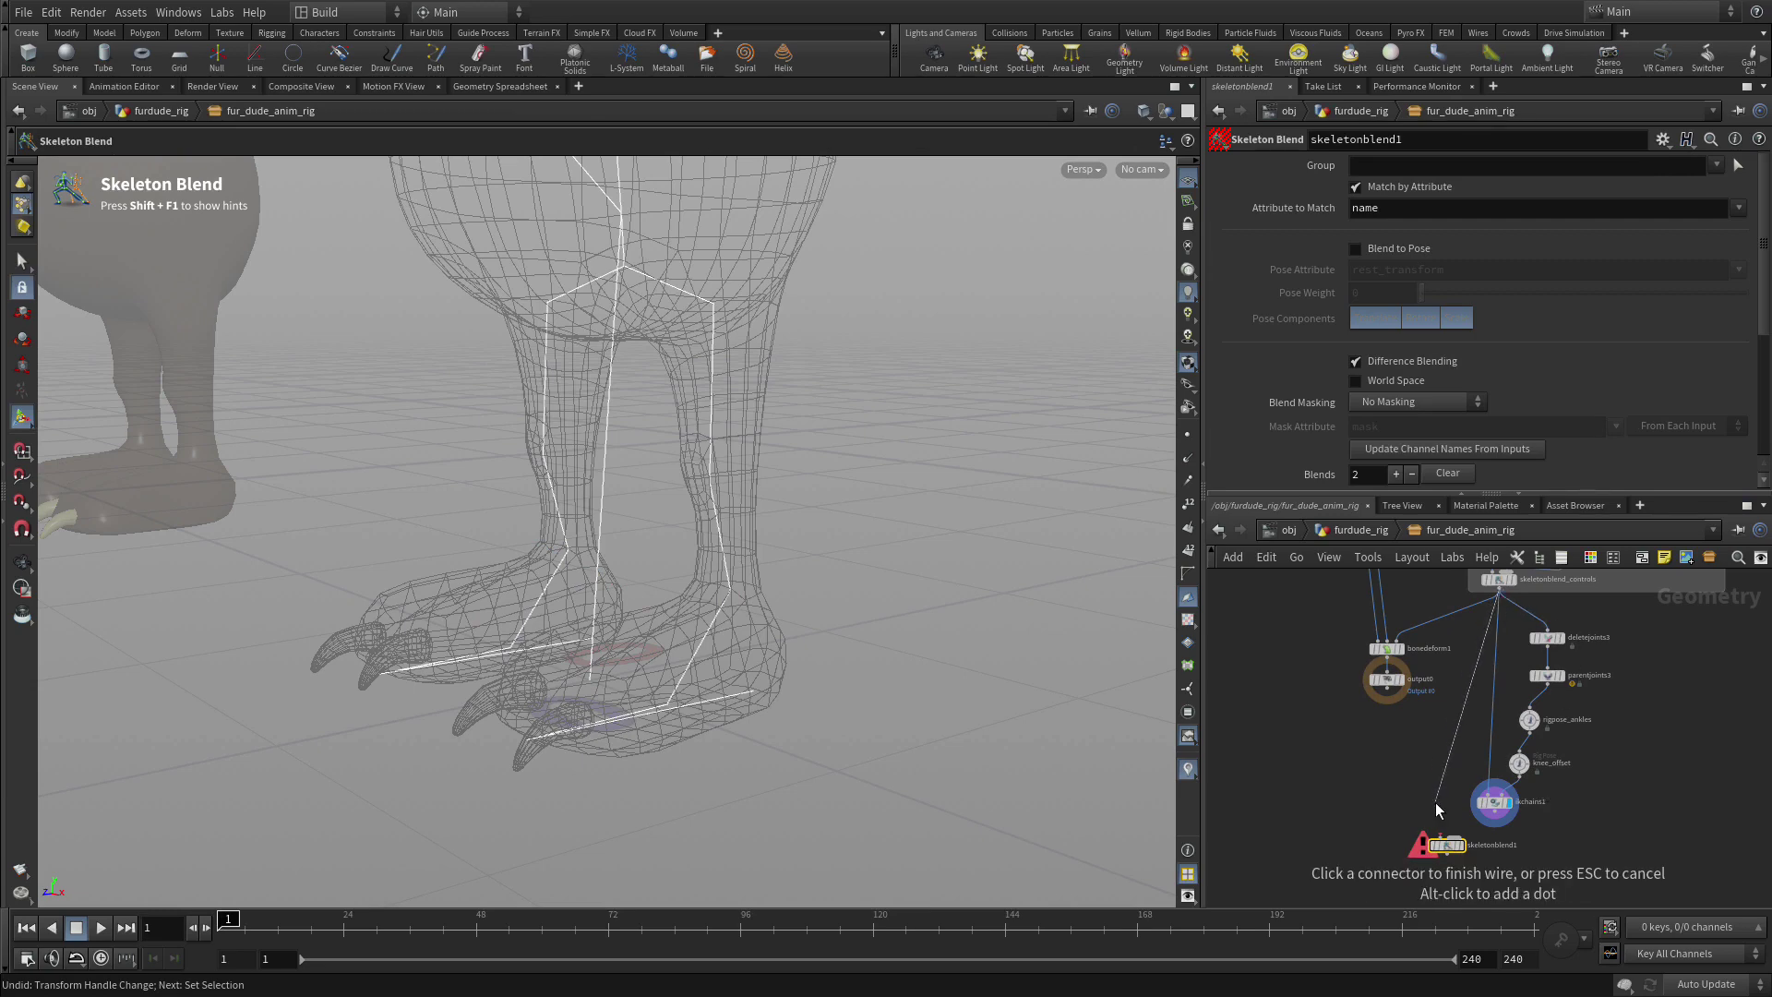
pyautogui.click(1445, 840)
pyautogui.scroll(5, 1514, 830)
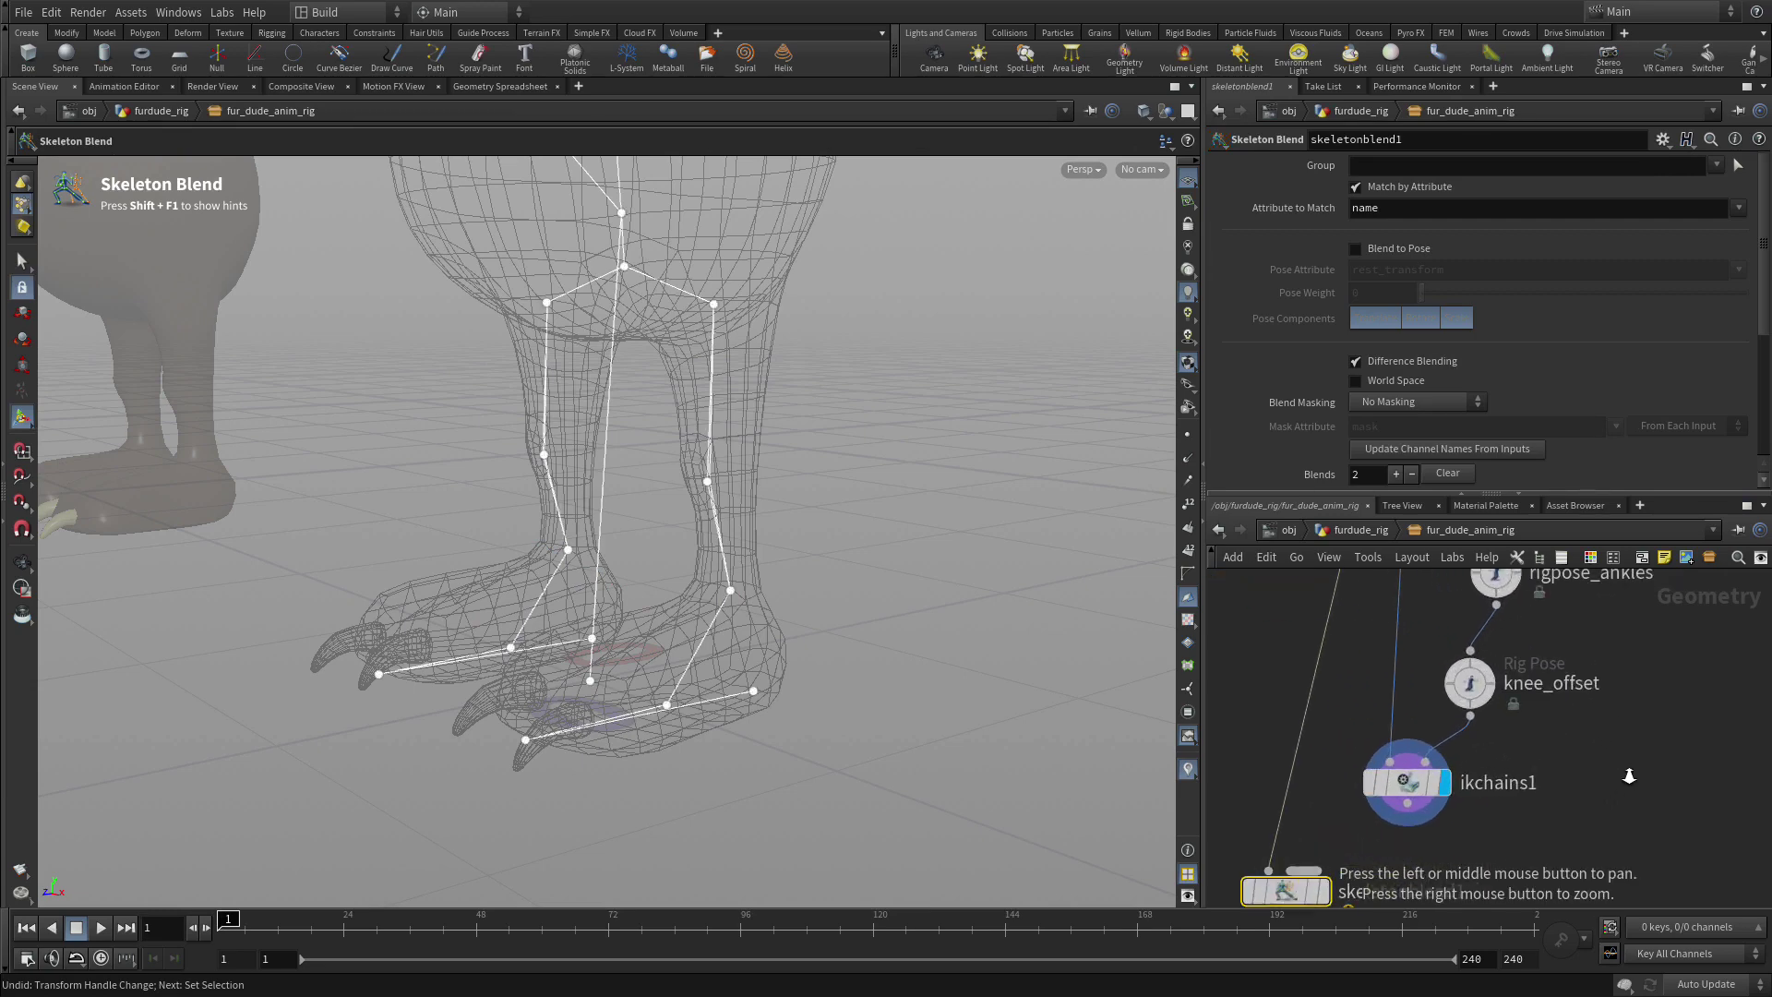
pyautogui.moveTo(1517, 792); pyautogui.dragTo(1549, 709, button='middle')
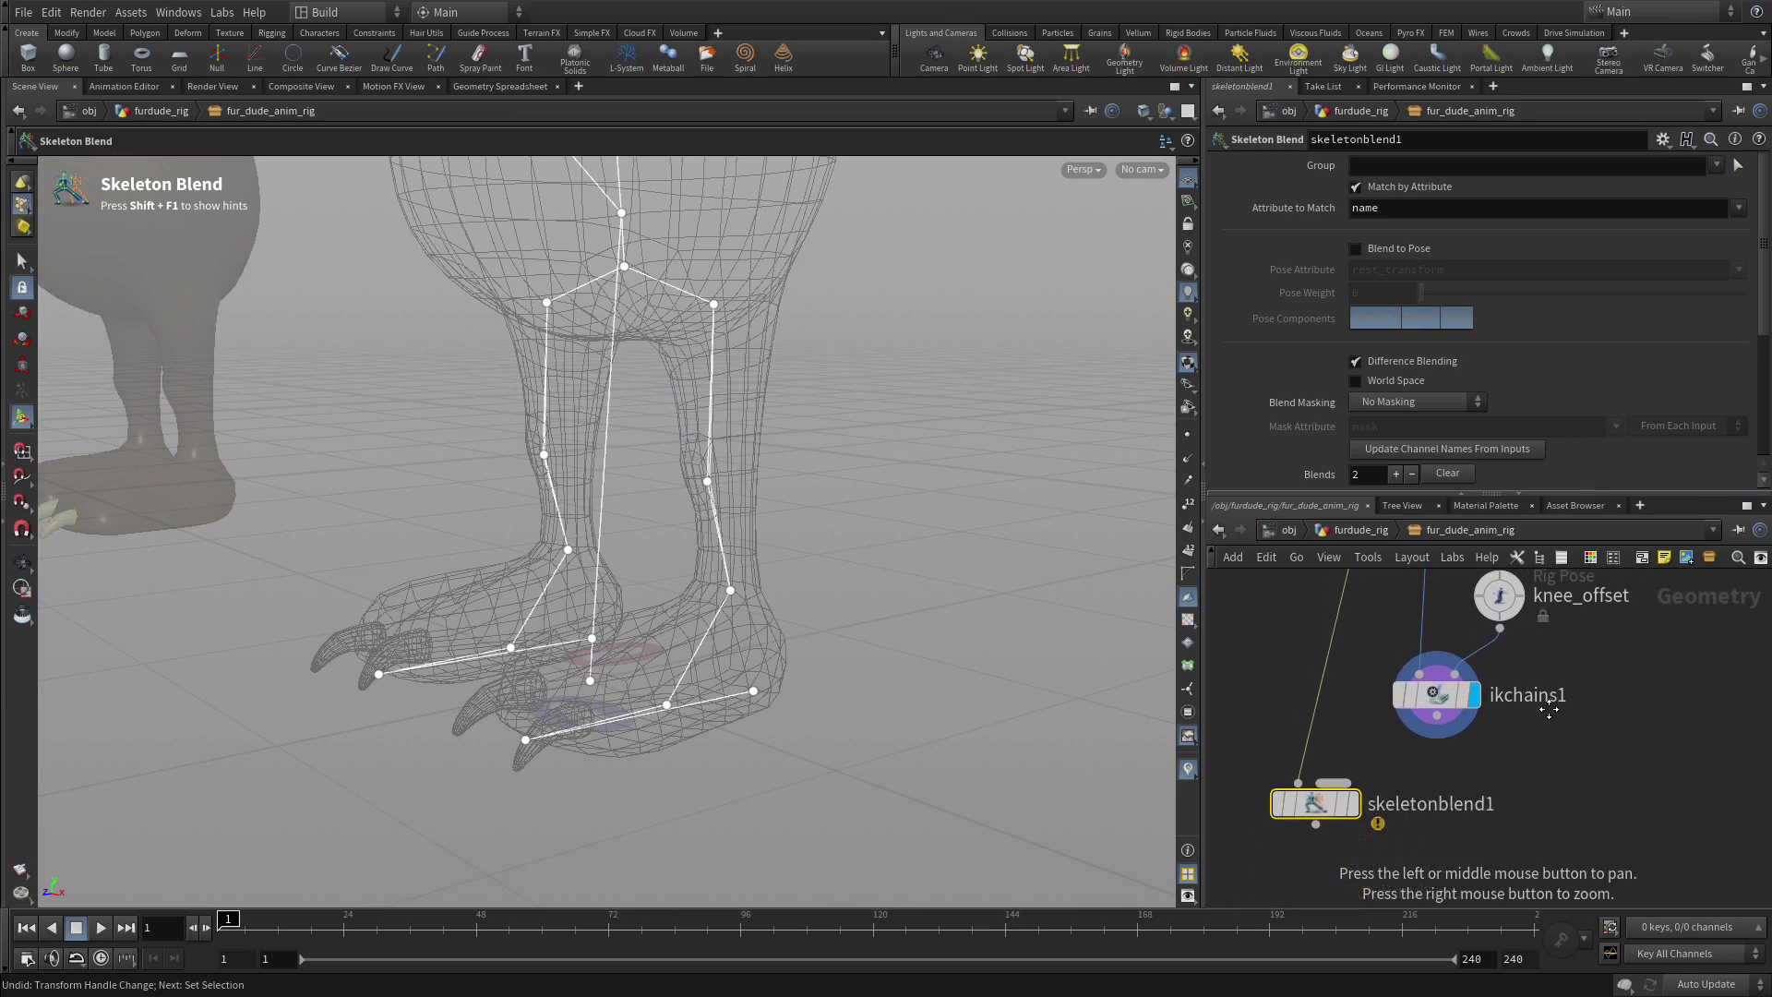
pyautogui.click(1437, 718)
pyautogui.click(1333, 784)
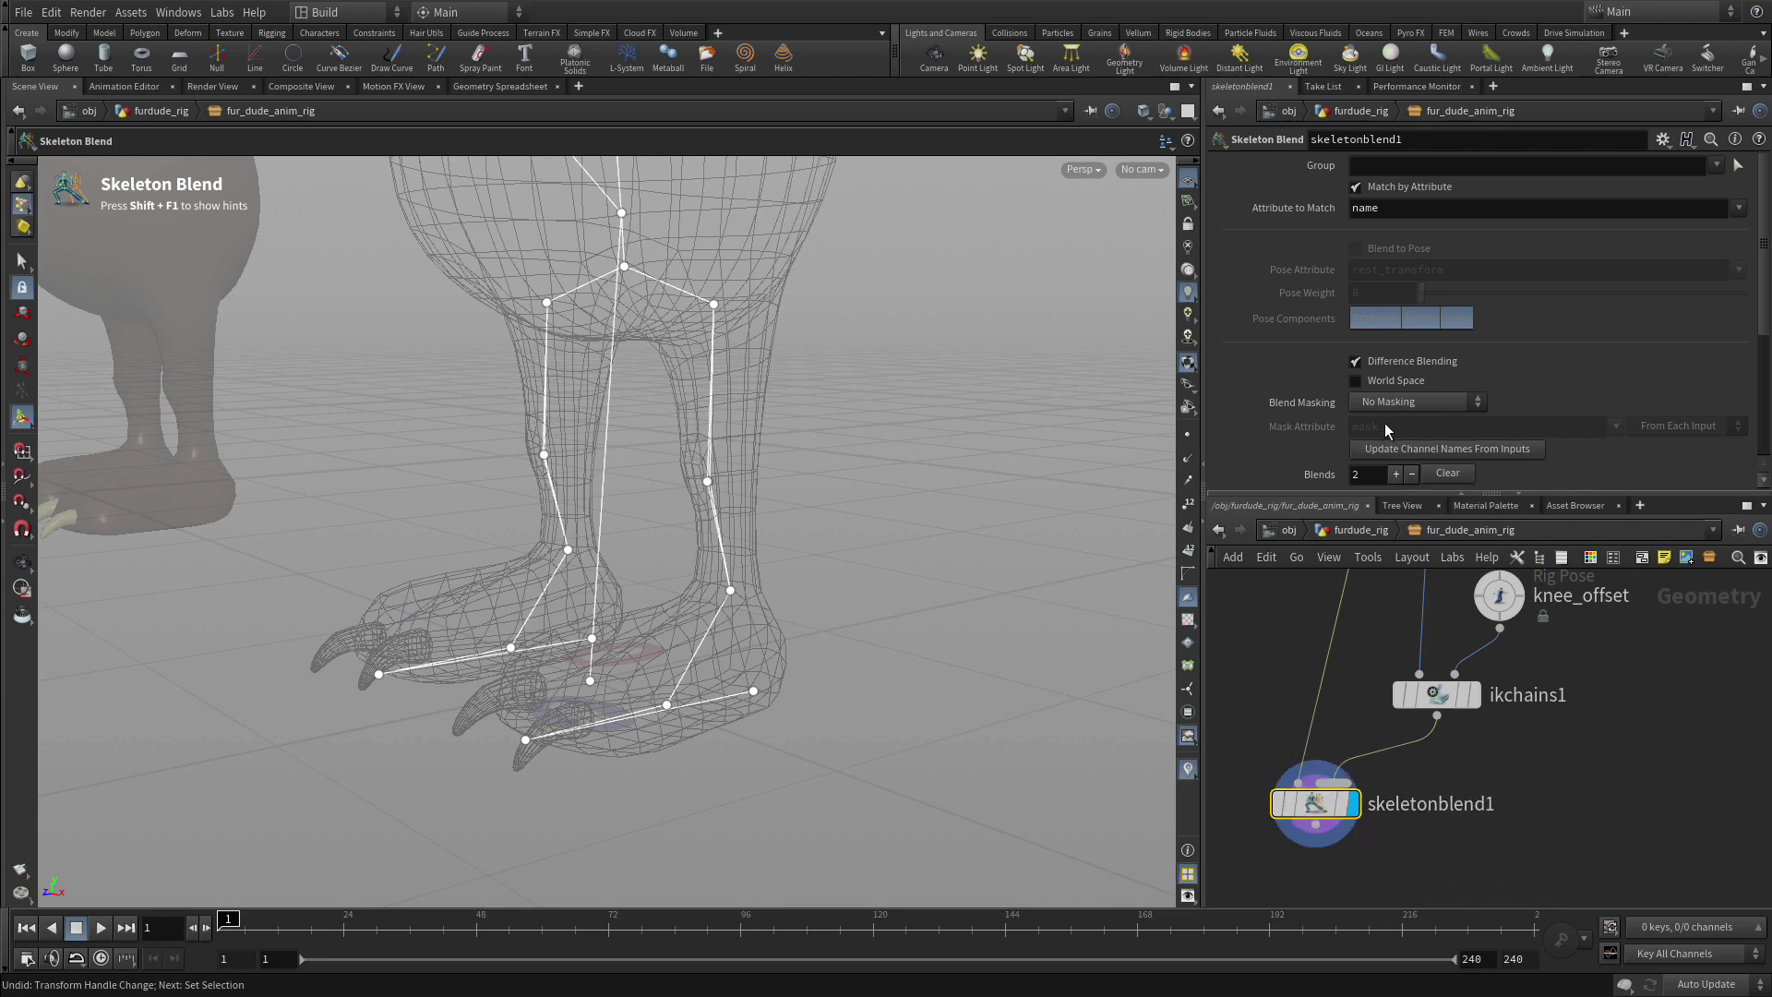
# Turn on World Space blending in skeletonblend1 and set weight1 to 1
pyautogui.scroll(-3, 1412, 443)
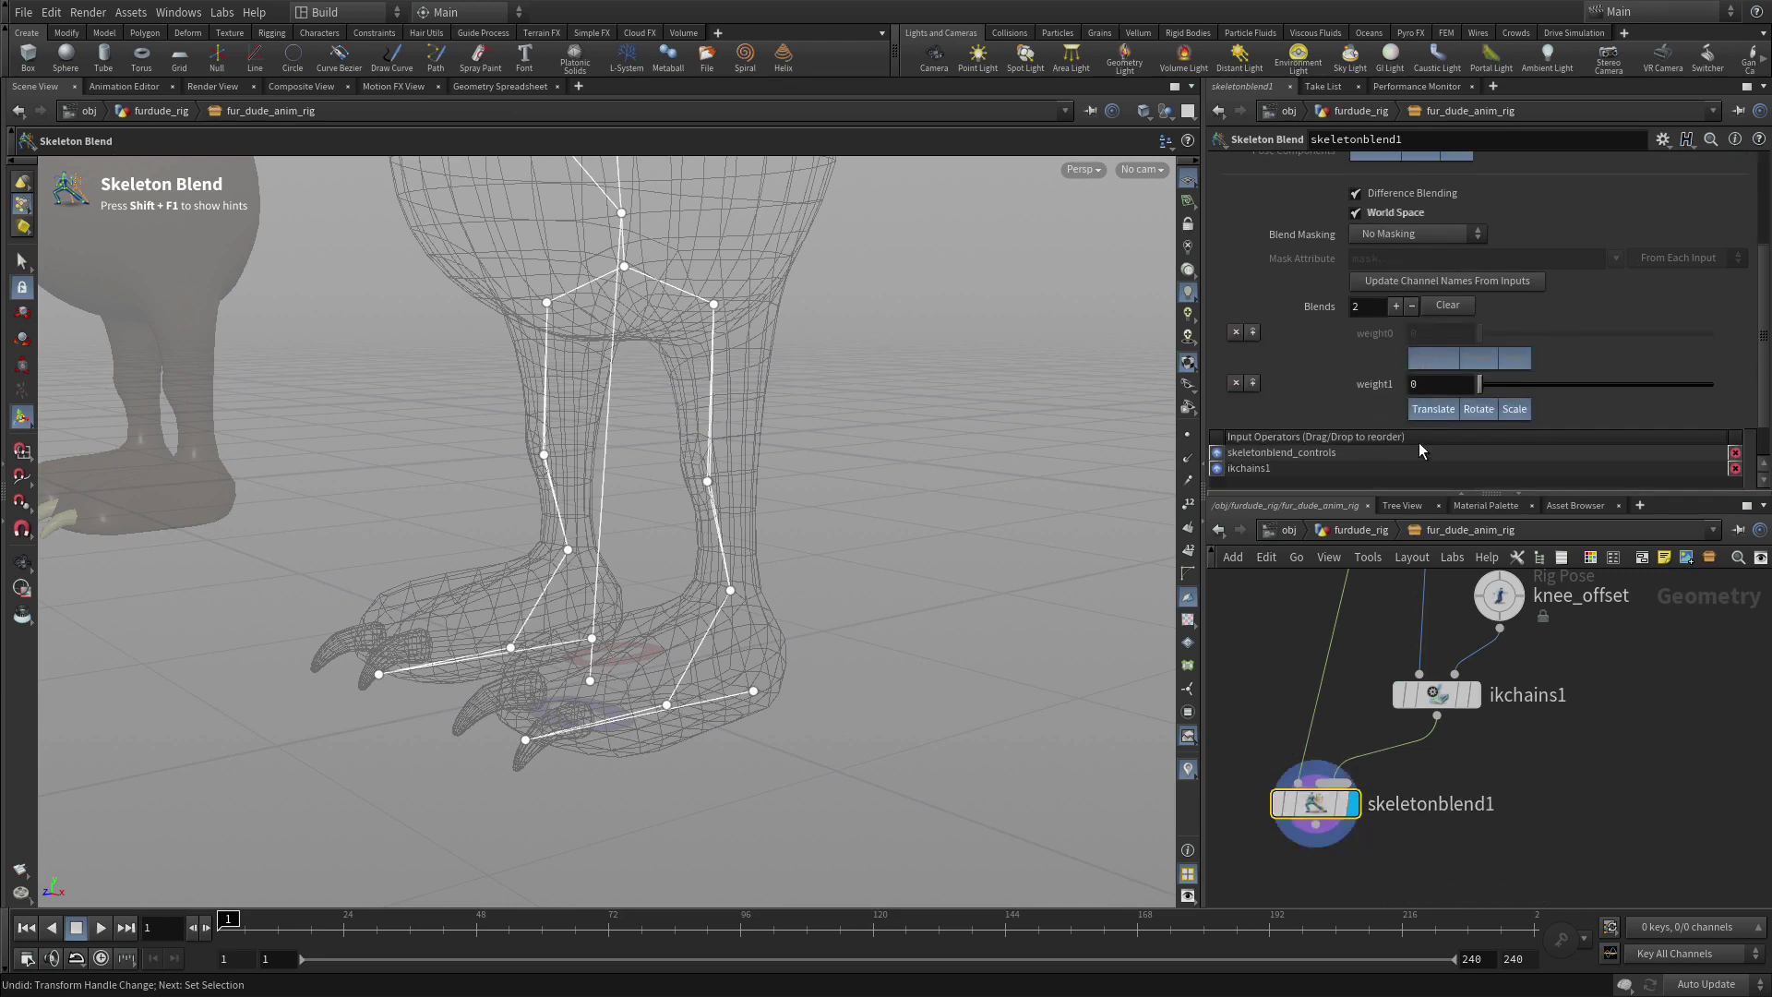
pyautogui.moveTo(1479, 384); pyautogui.dragTo(1716, 386)
# Move the bonedeform1 and output0 nodes together to a spot below skeletonblend1 in the network
pyautogui.scroll(-5, 1532, 835)
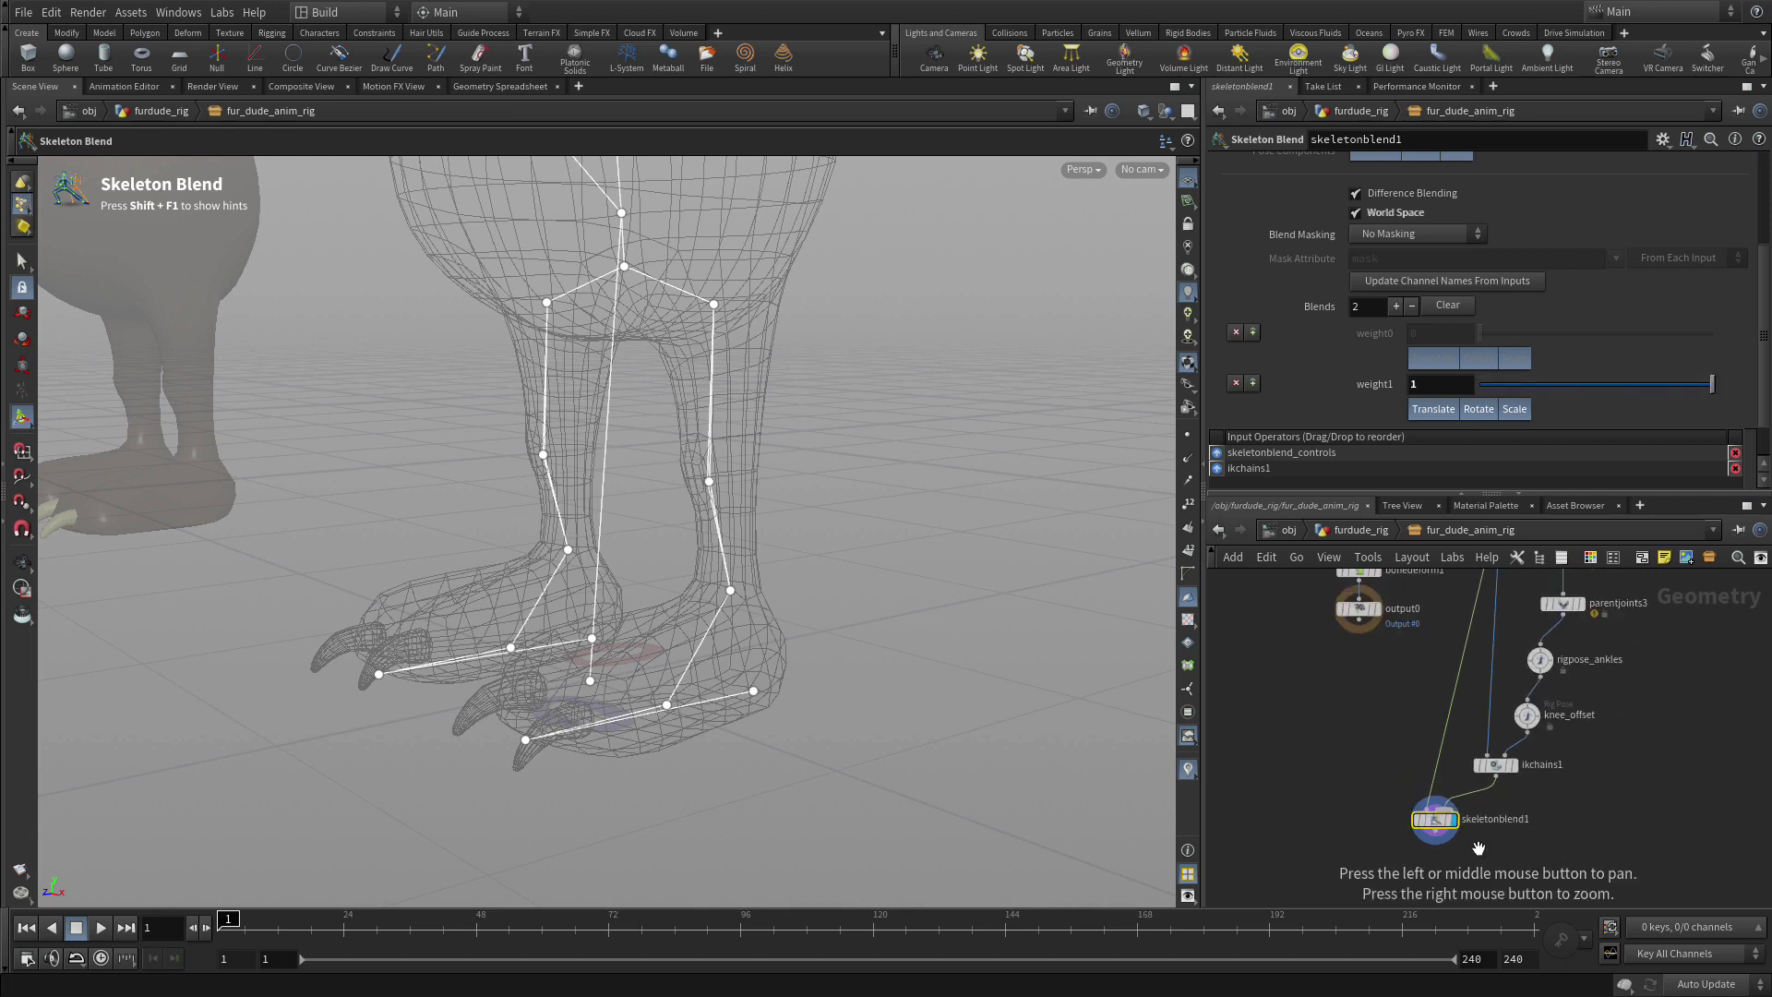
pyautogui.moveTo(1486, 842); pyautogui.dragTo(1535, 817)
pyautogui.scroll(-3, 1440, 803)
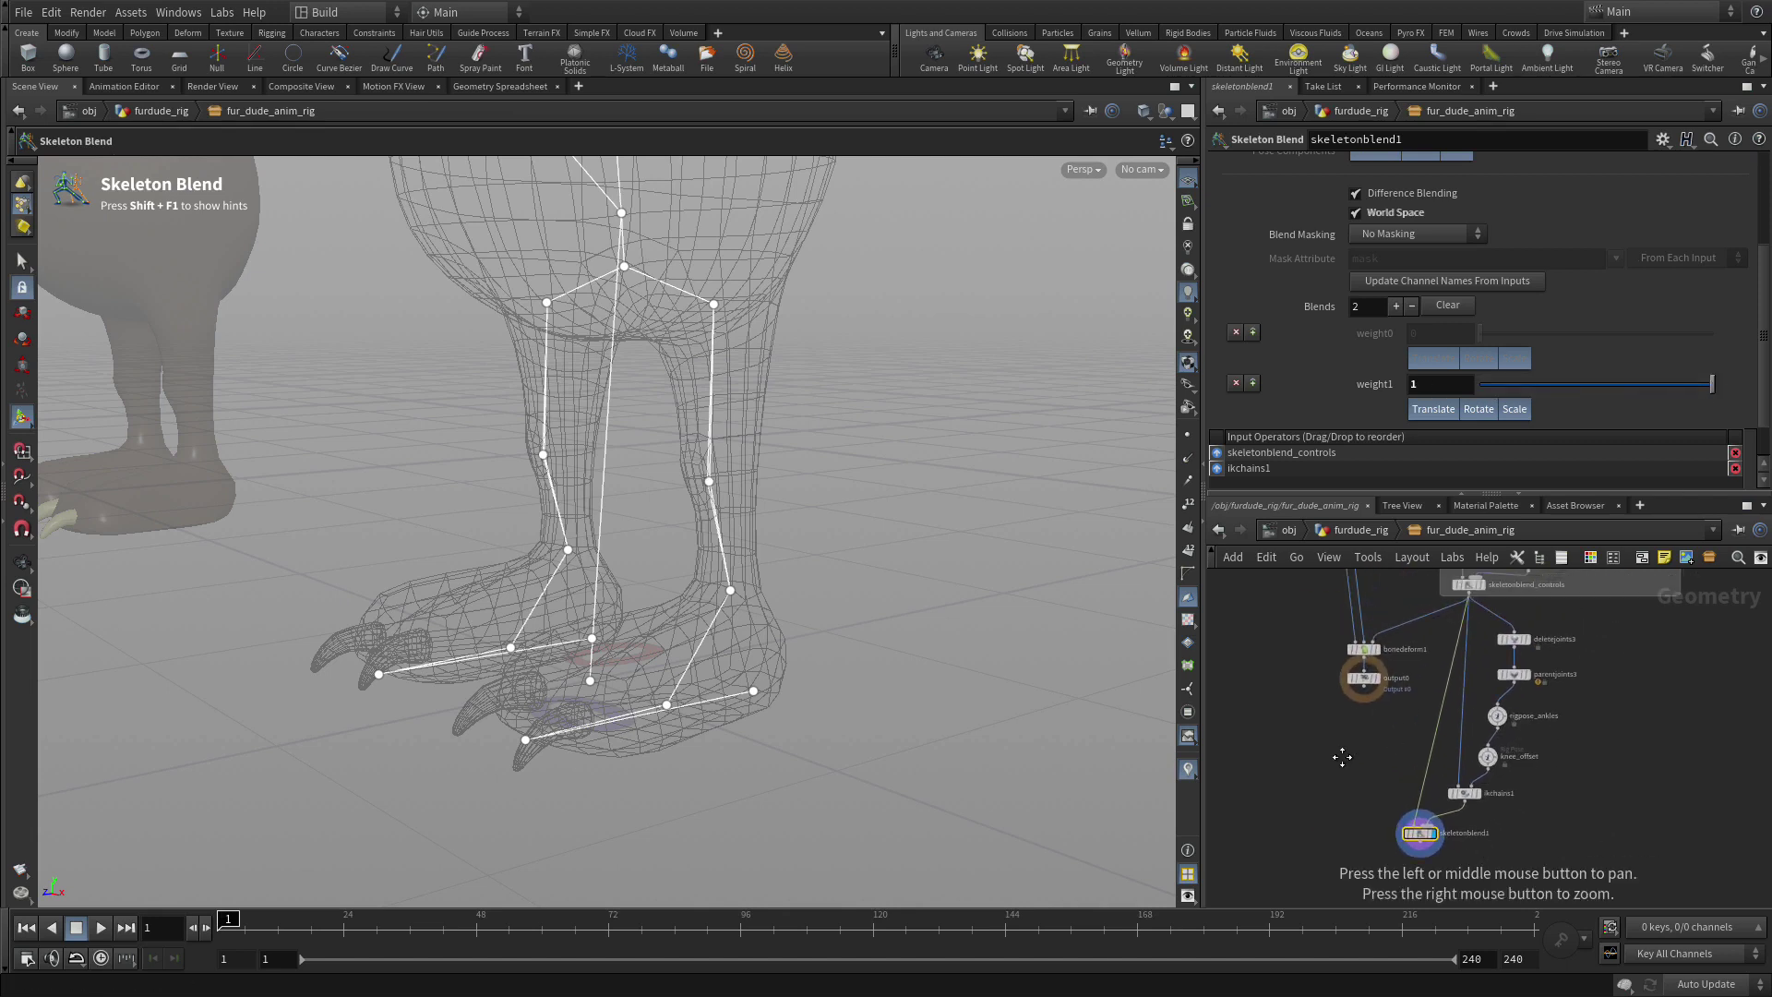
pyautogui.moveTo(1398, 742); pyautogui.dragTo(1319, 864)
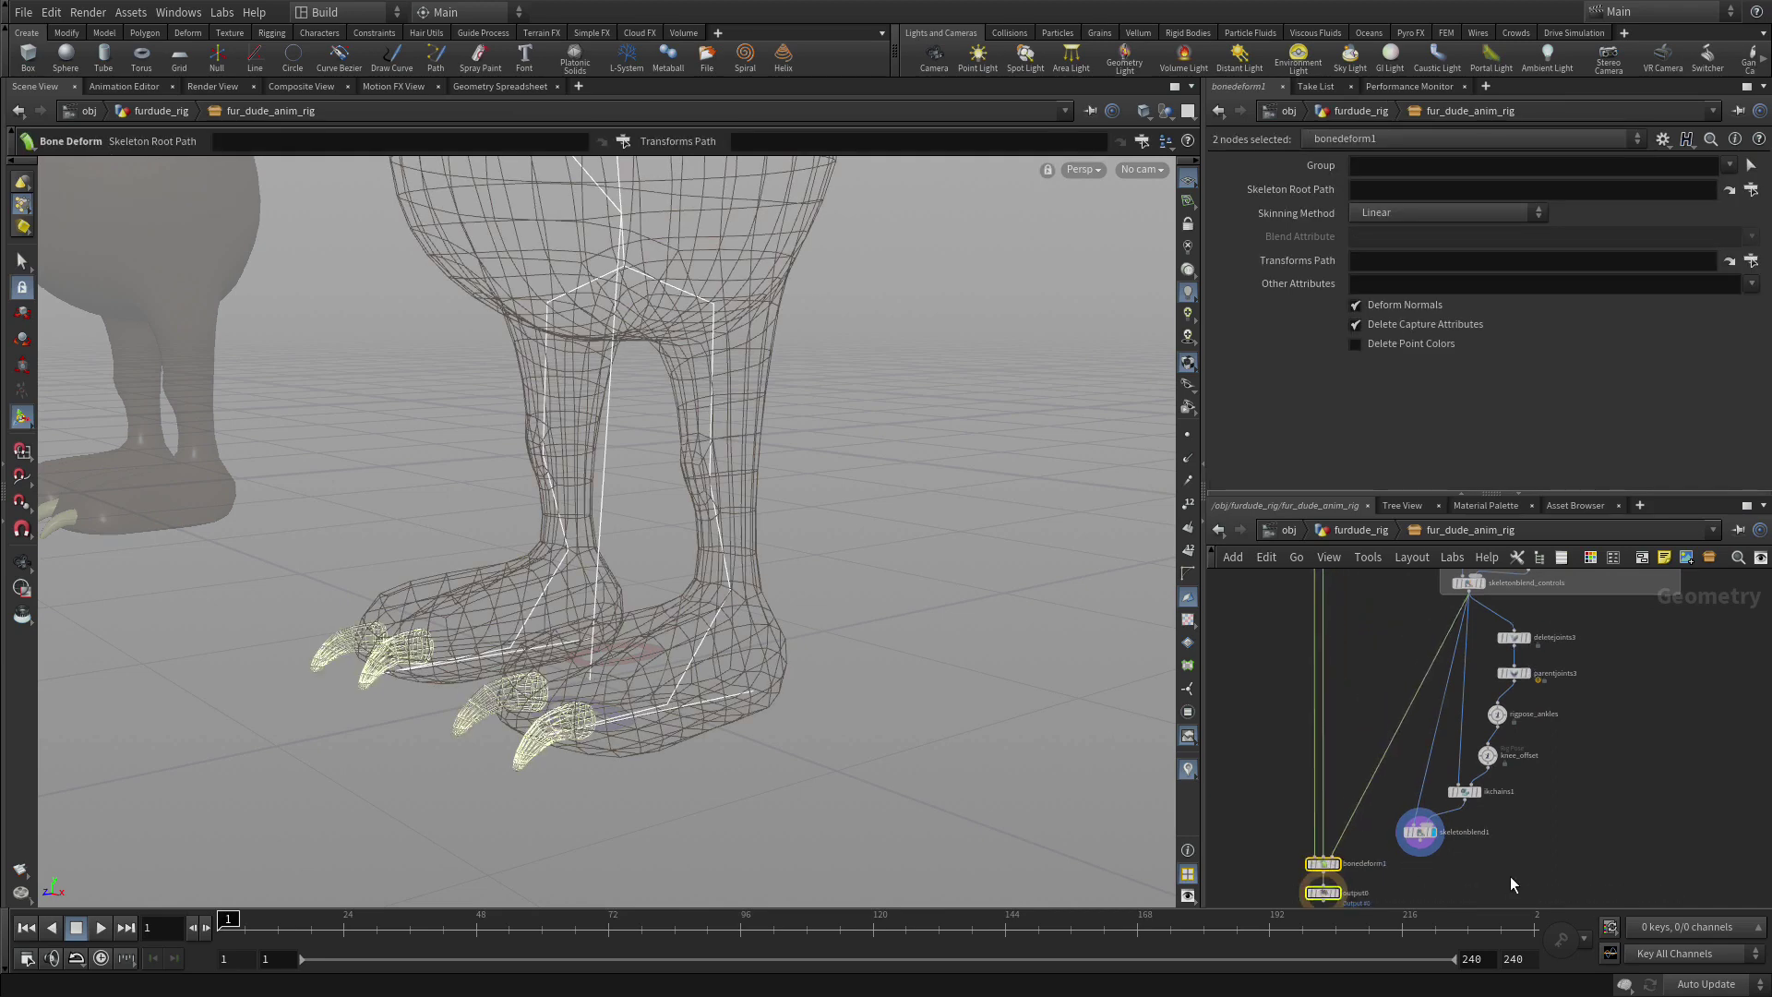
# Rewire bonedeform1's third input to take skeletonblend1 and set the display flag on output0
pyautogui.moveTo(1500, 868); pyautogui.dragTo(1529, 760, button='middle')
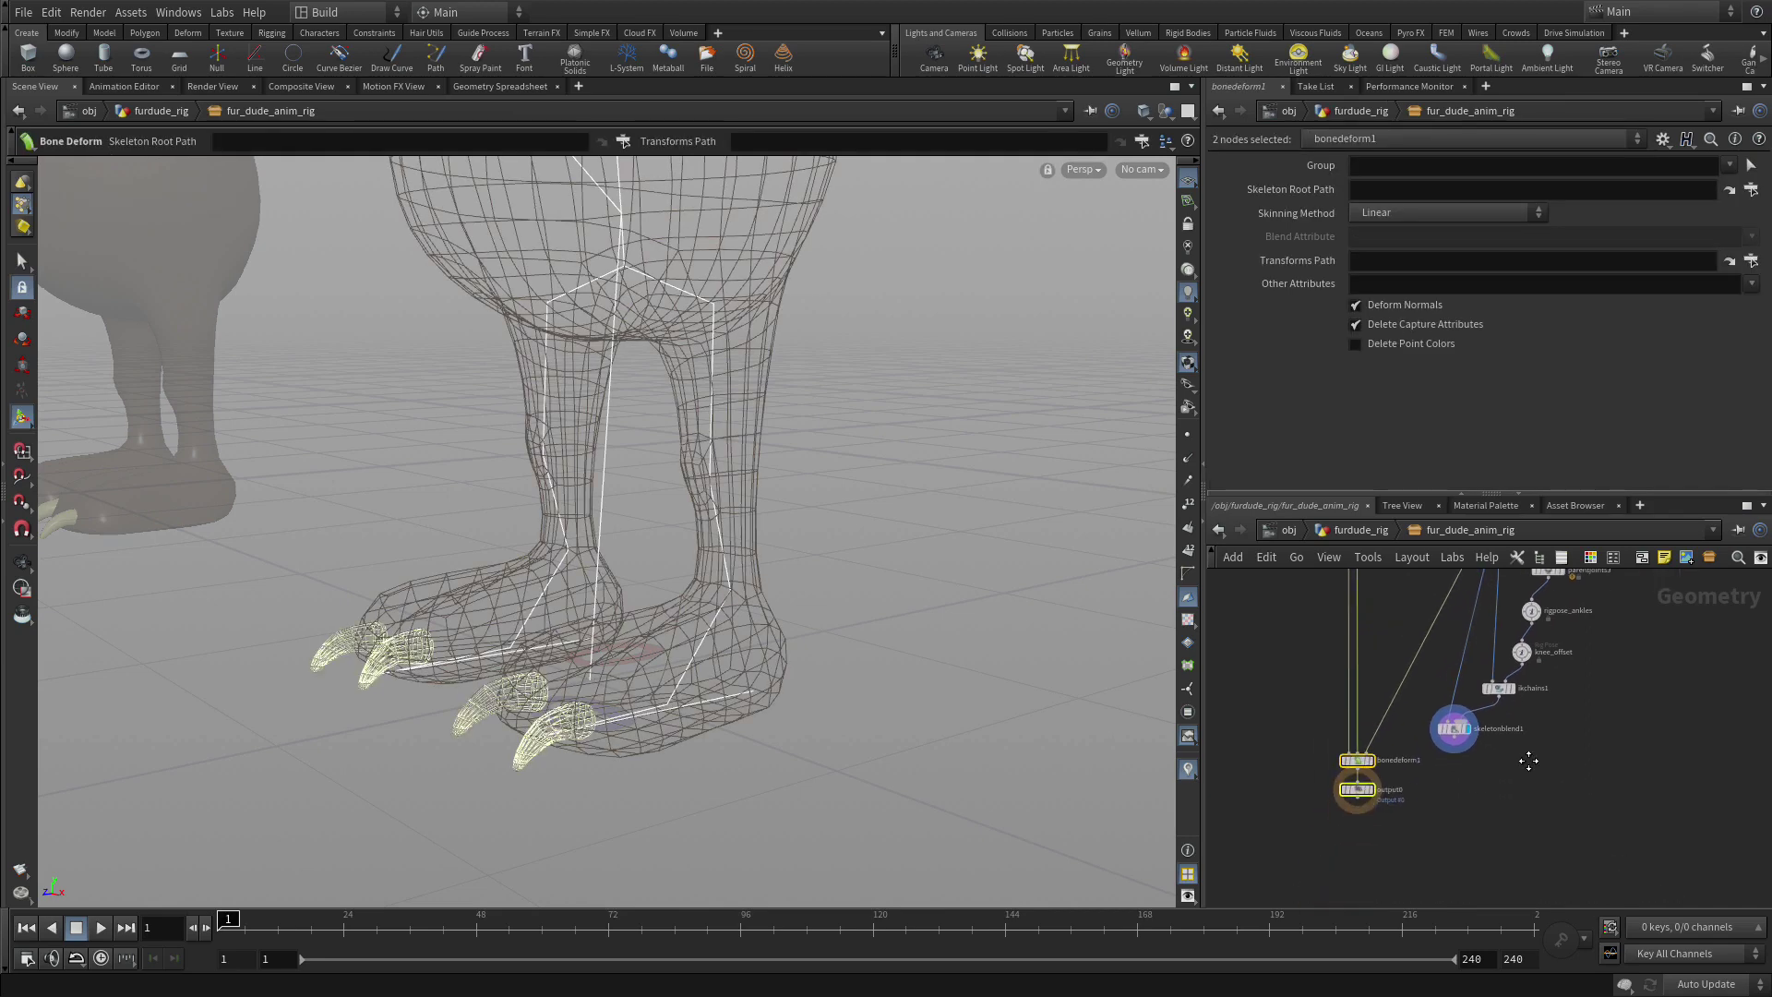
pyautogui.click(1456, 740)
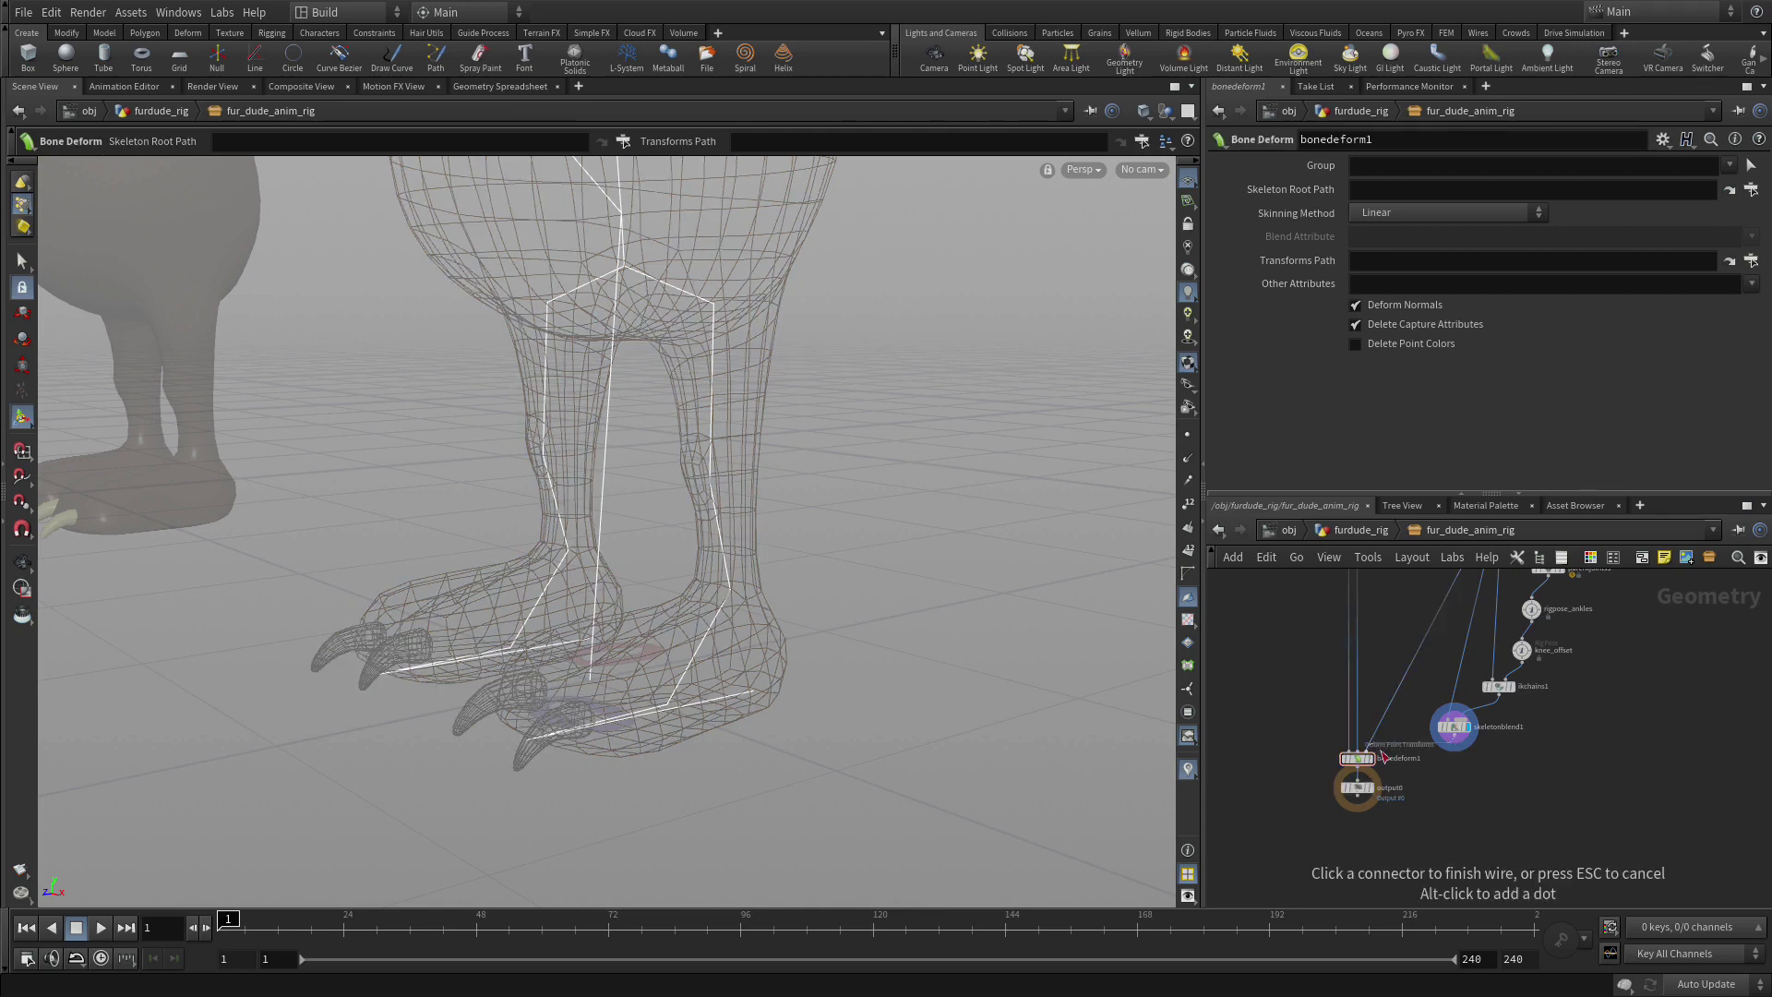
pyautogui.click(1383, 756)
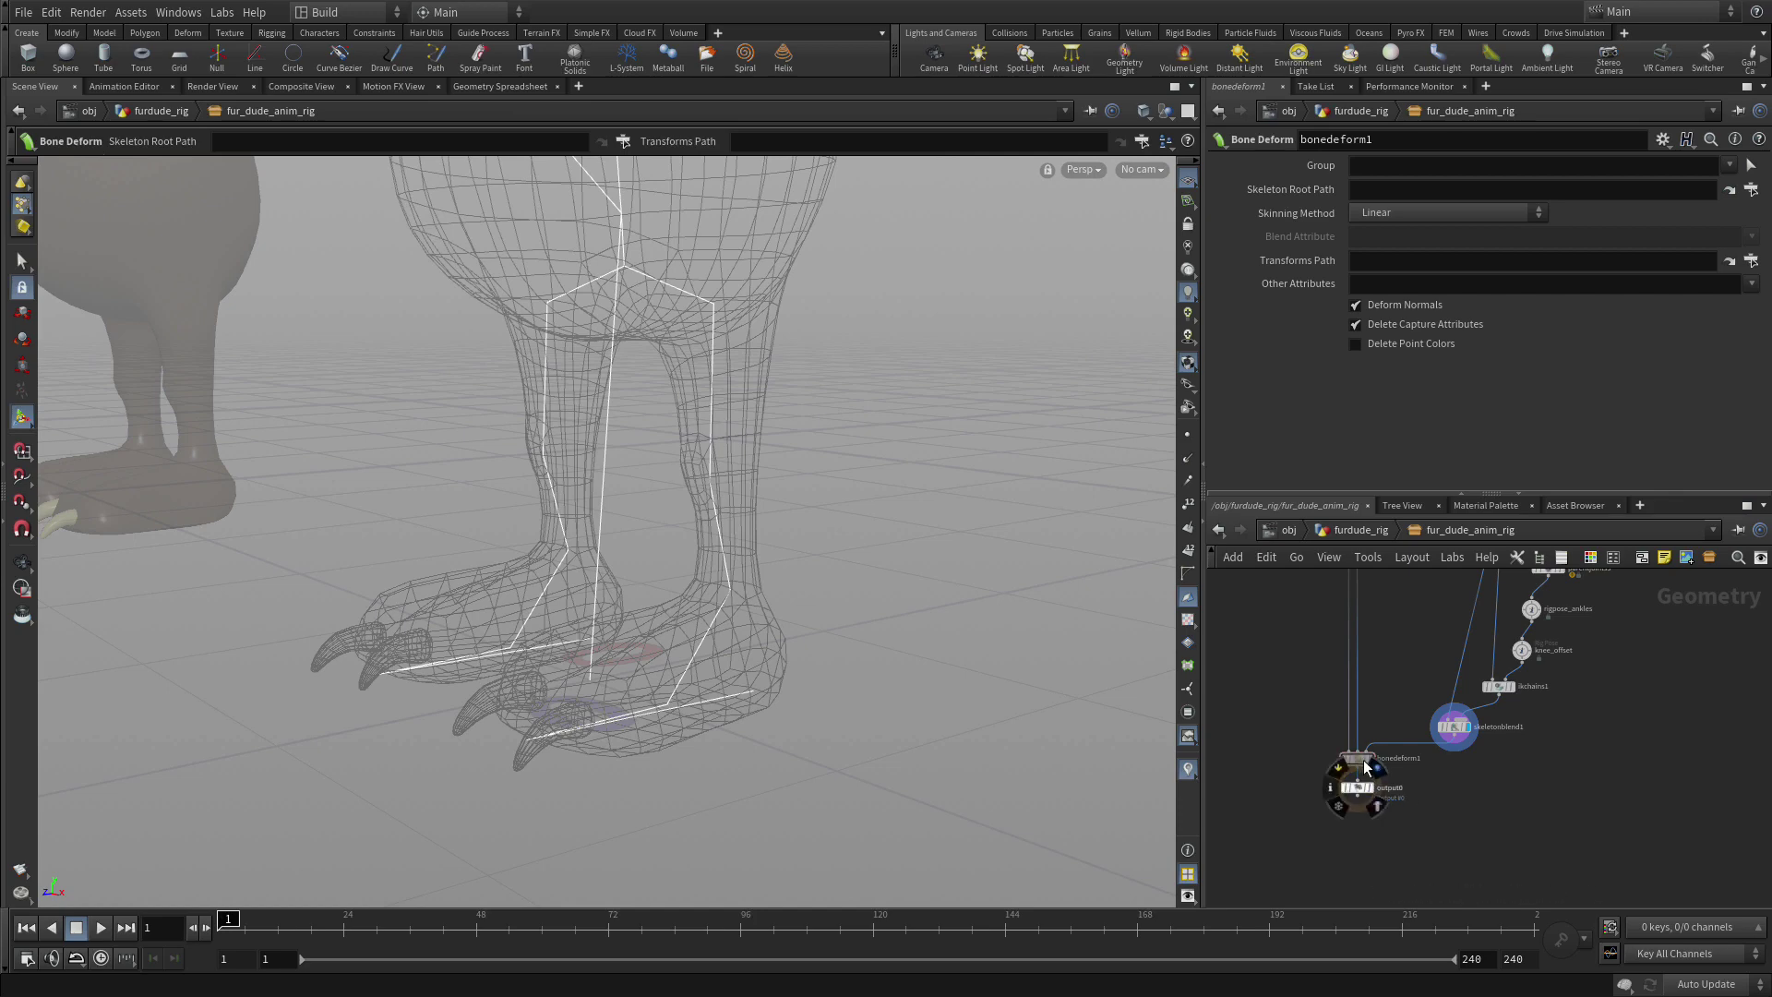
pyautogui.click(1375, 787)
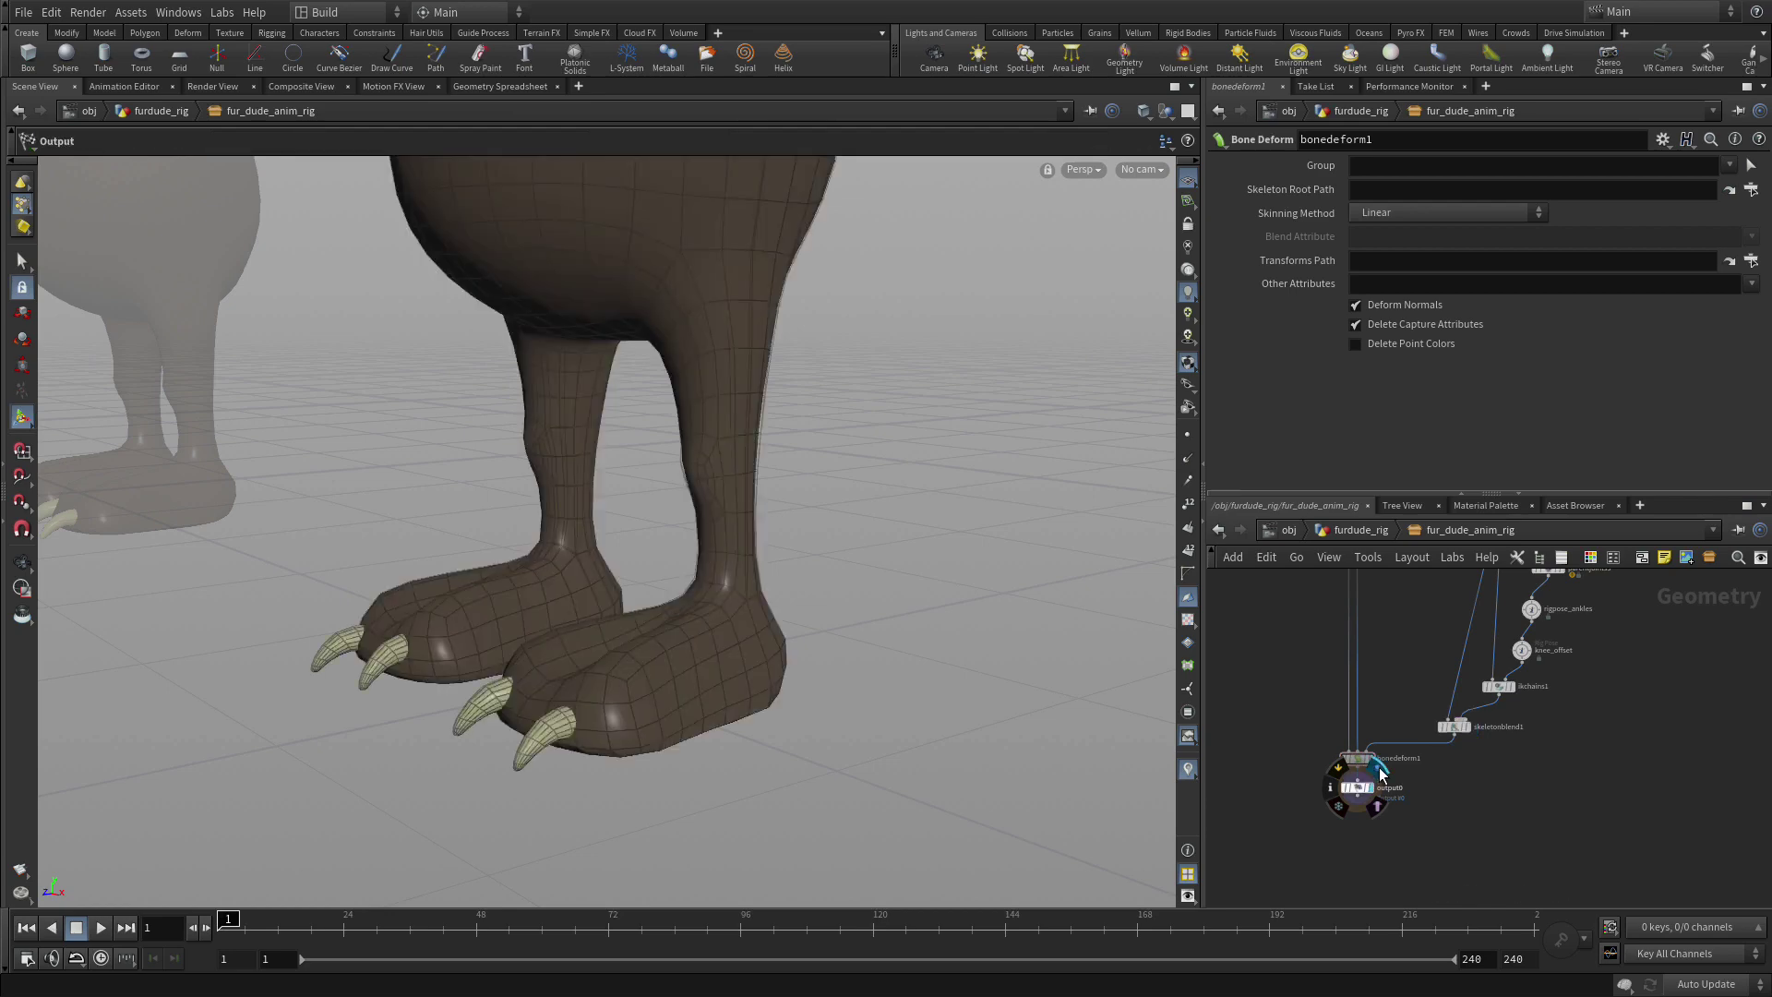
# Move the r_ankle joint in rigpose_ankles to test the leg deformation, leaving it almost at its zero position
pyautogui.click(1531, 611)
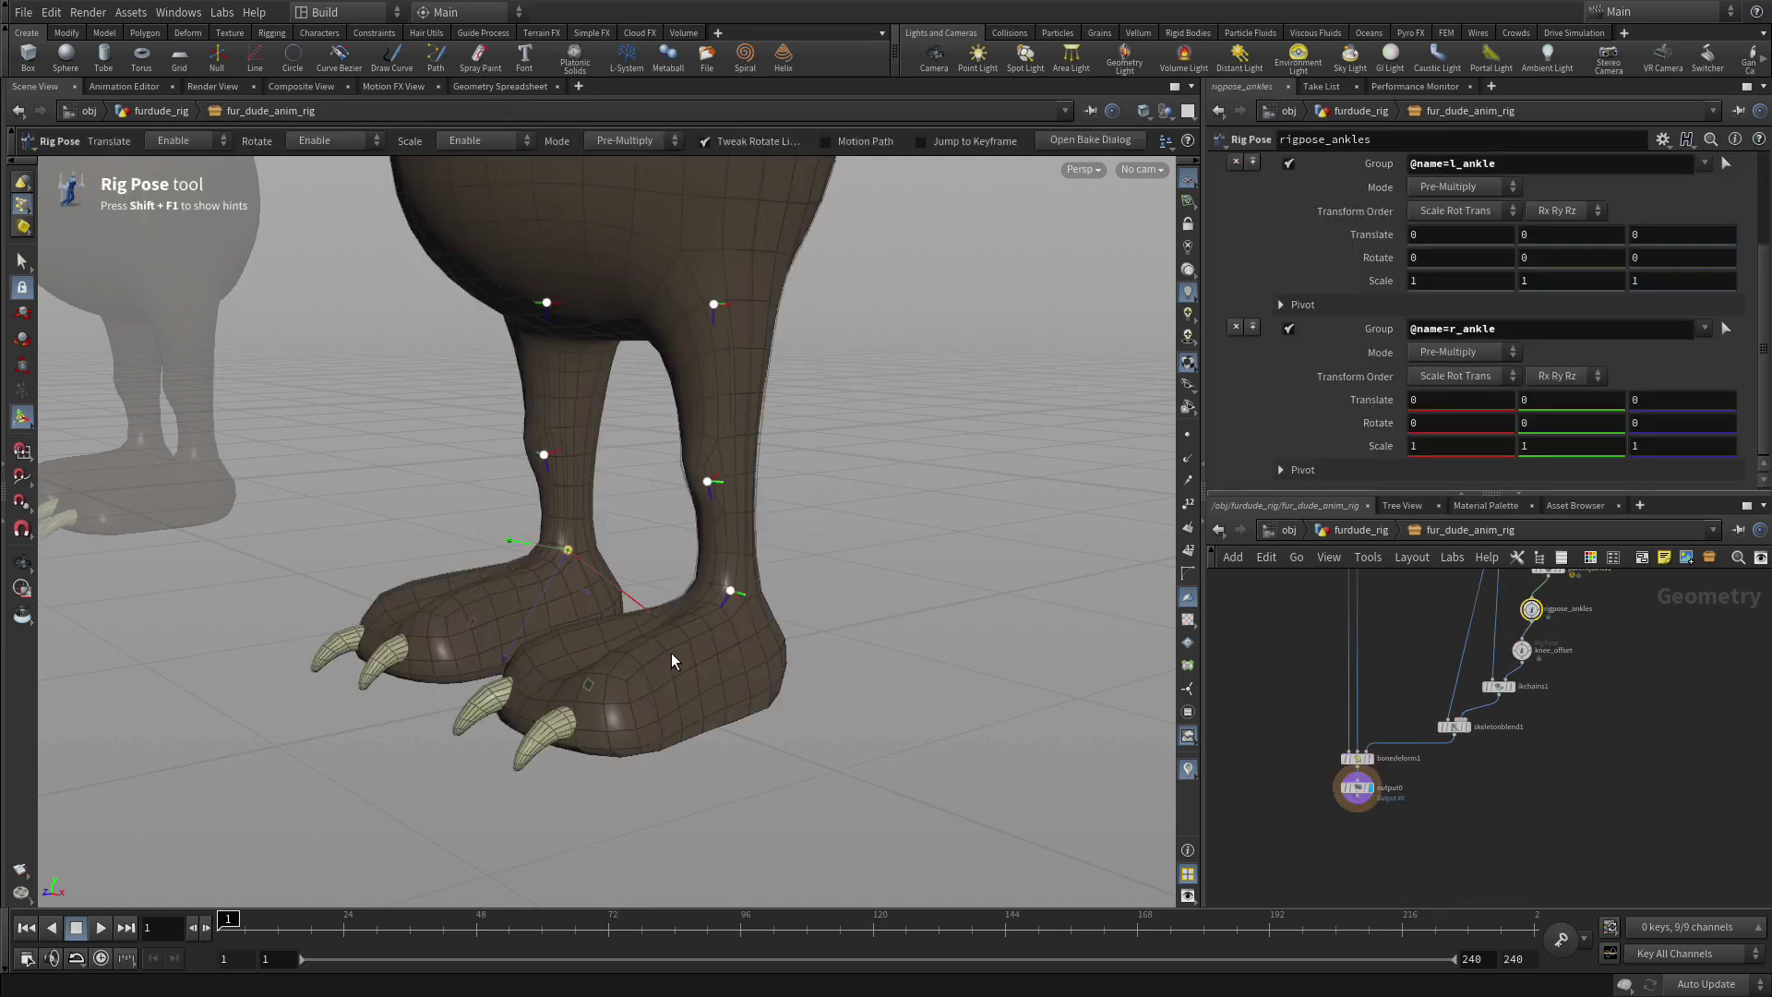
pyautogui.moveTo(596, 692)
pyautogui.mouseDown()
pyautogui.moveTo(593, 649)
pyautogui.moveTo(482, 614)
pyautogui.moveTo(552, 637)
pyautogui.moveTo(496, 594)
pyautogui.moveTo(611, 607)
pyautogui.moveTo(549, 653)
pyautogui.moveTo(611, 678)
pyautogui.moveTo(588, 690)
pyautogui.mouseUp()
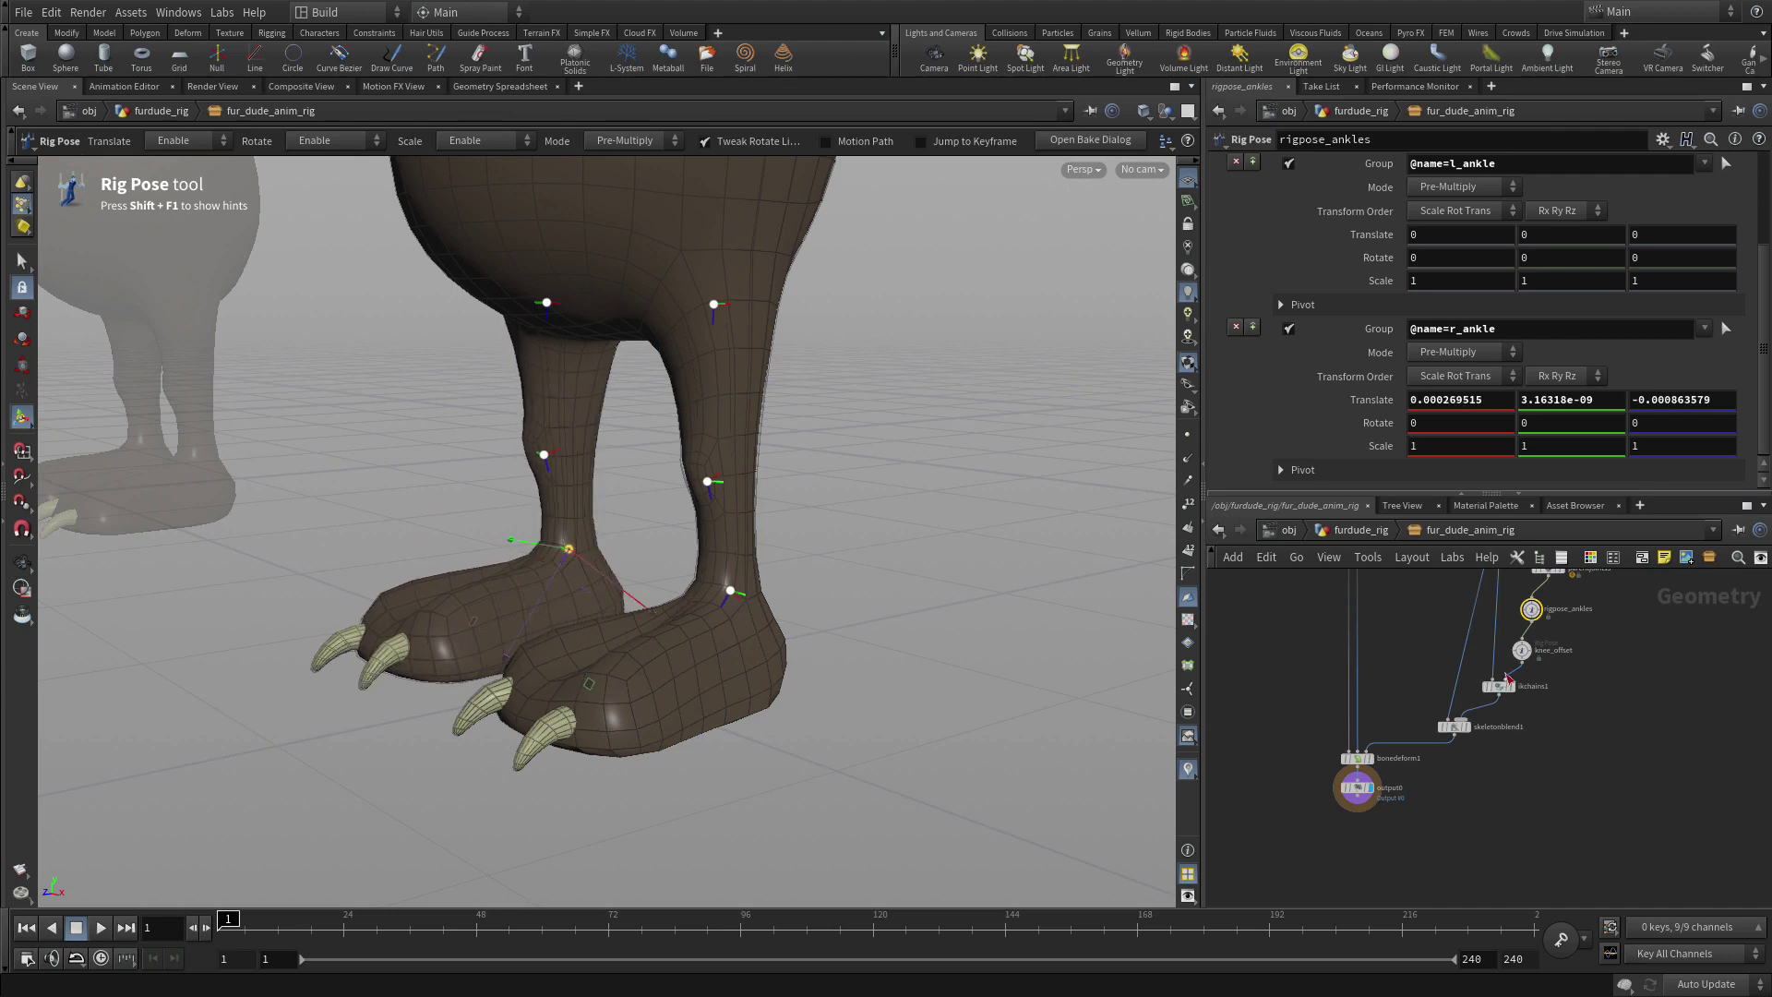
# Test-move the l_knee joint in knee_offset sideways along Y and undo the move
pyautogui.click(1522, 651)
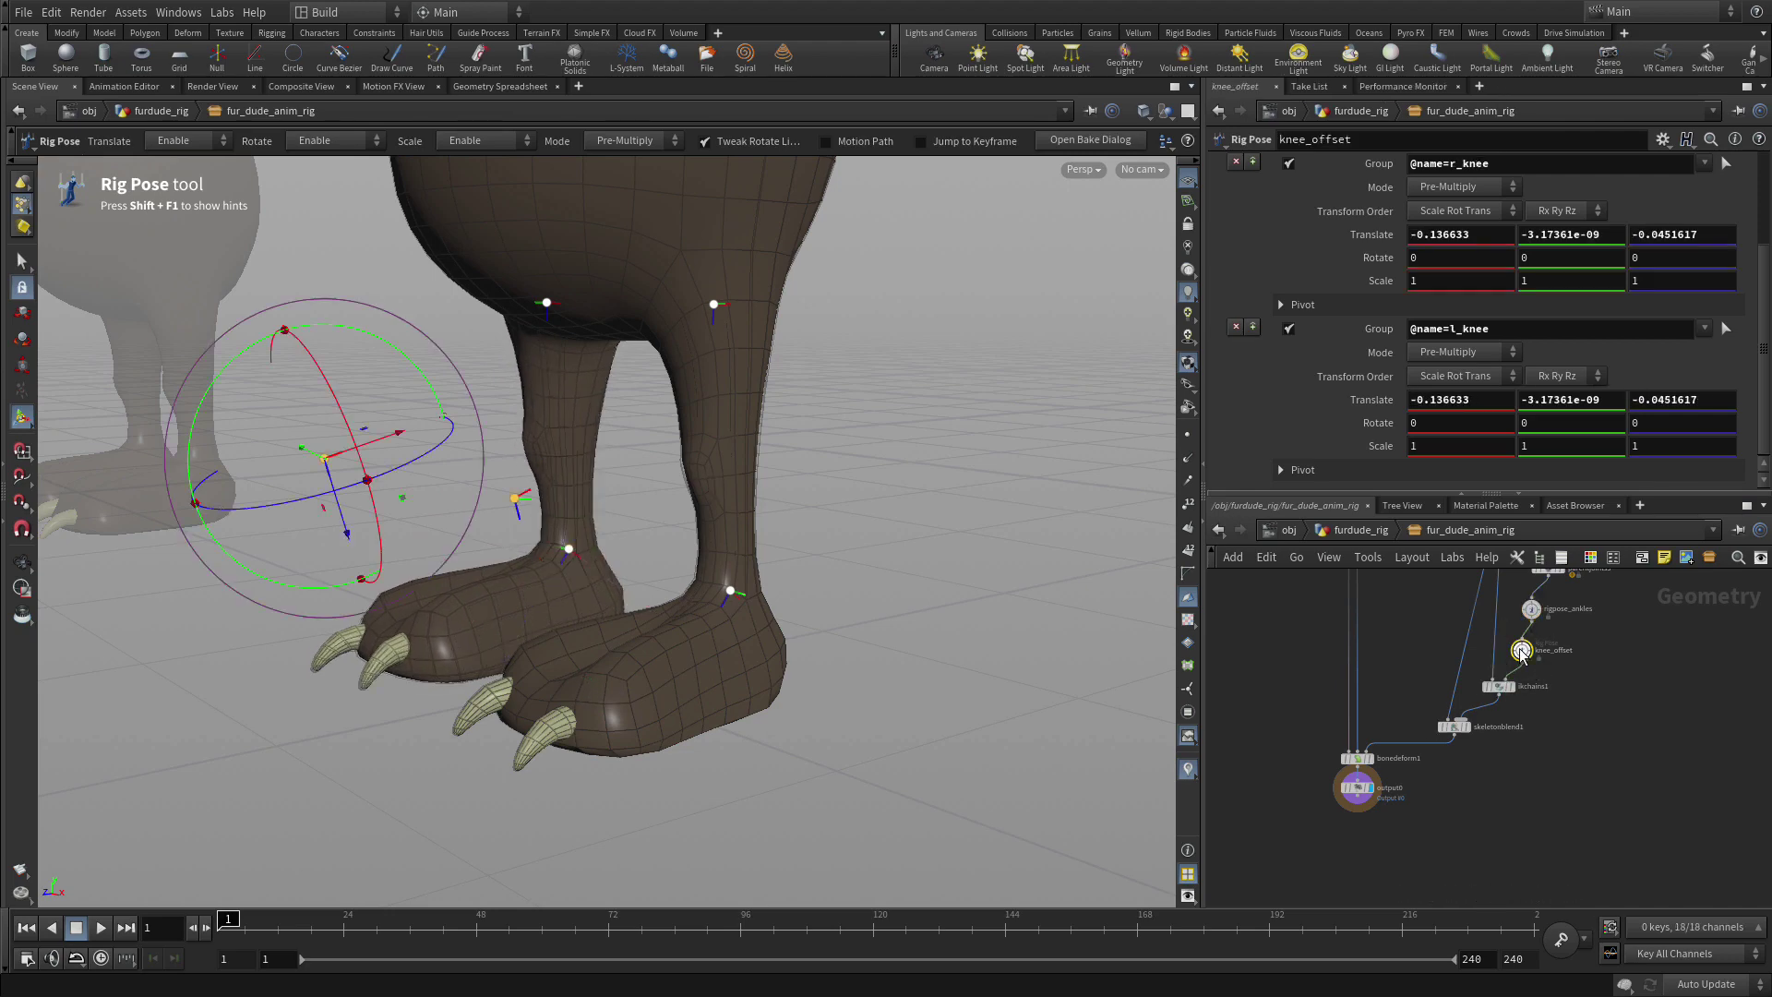
pyautogui.click(514, 498)
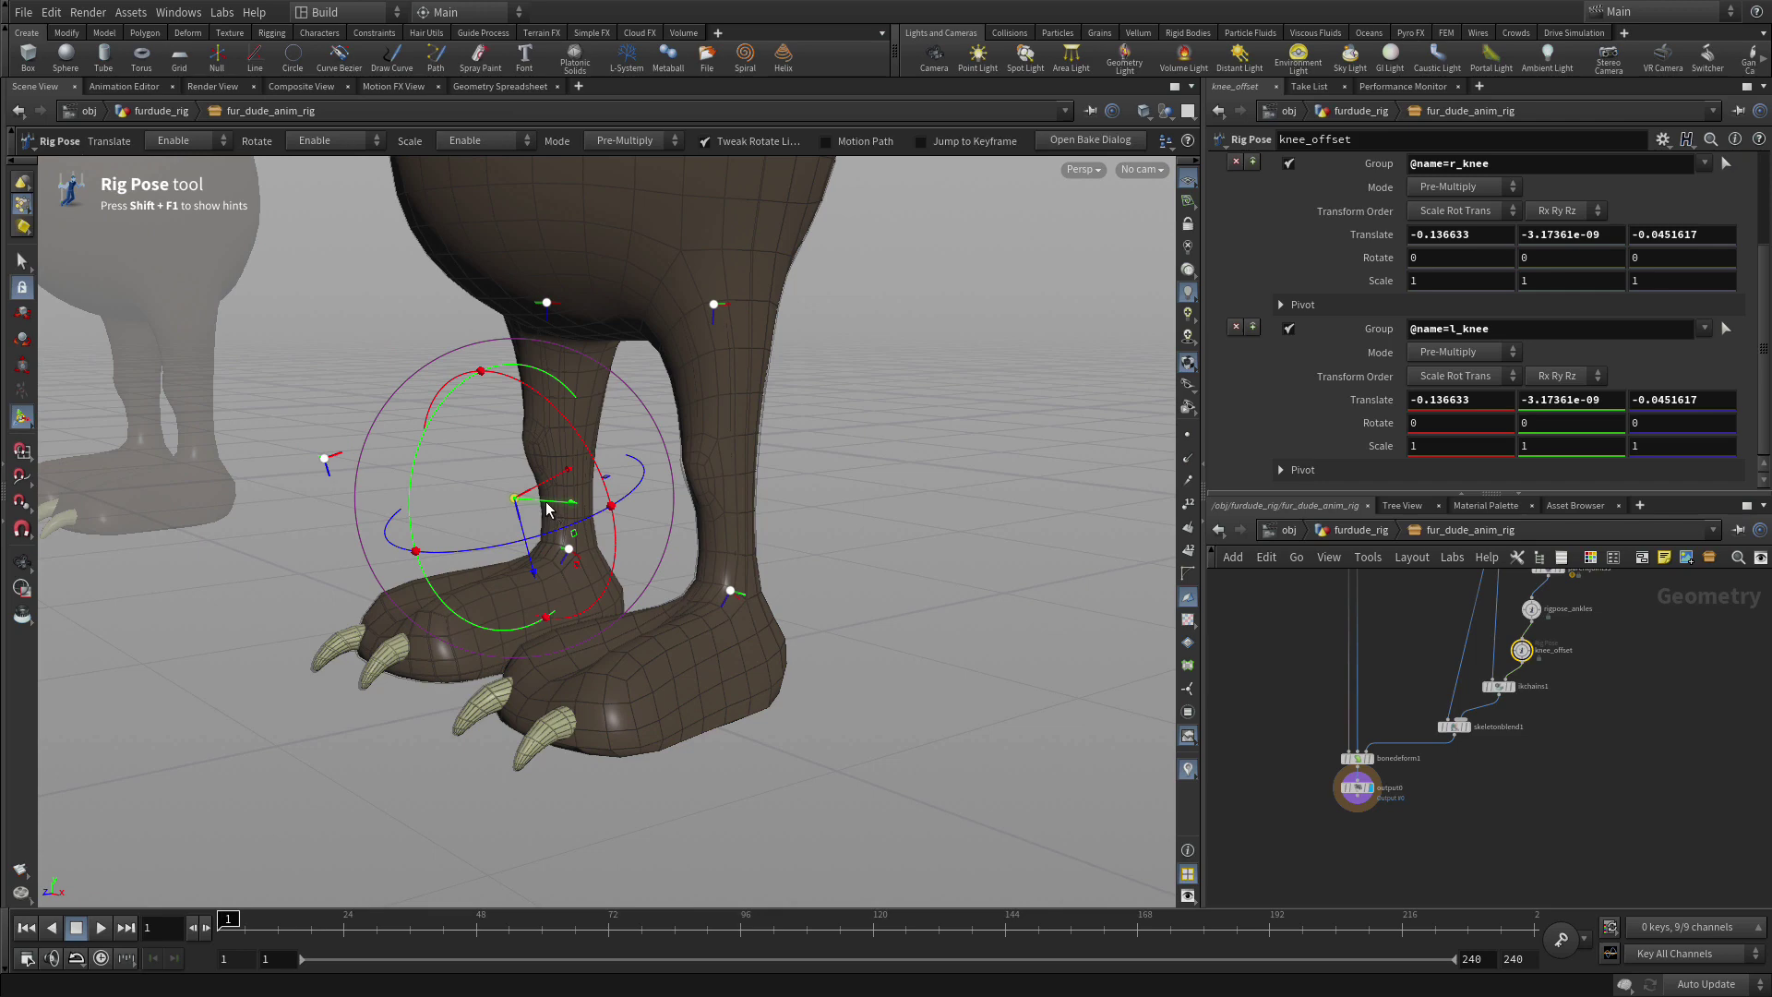
pyautogui.press('t')
pyautogui.moveTo(547, 509); pyautogui.dragTo(688, 596)
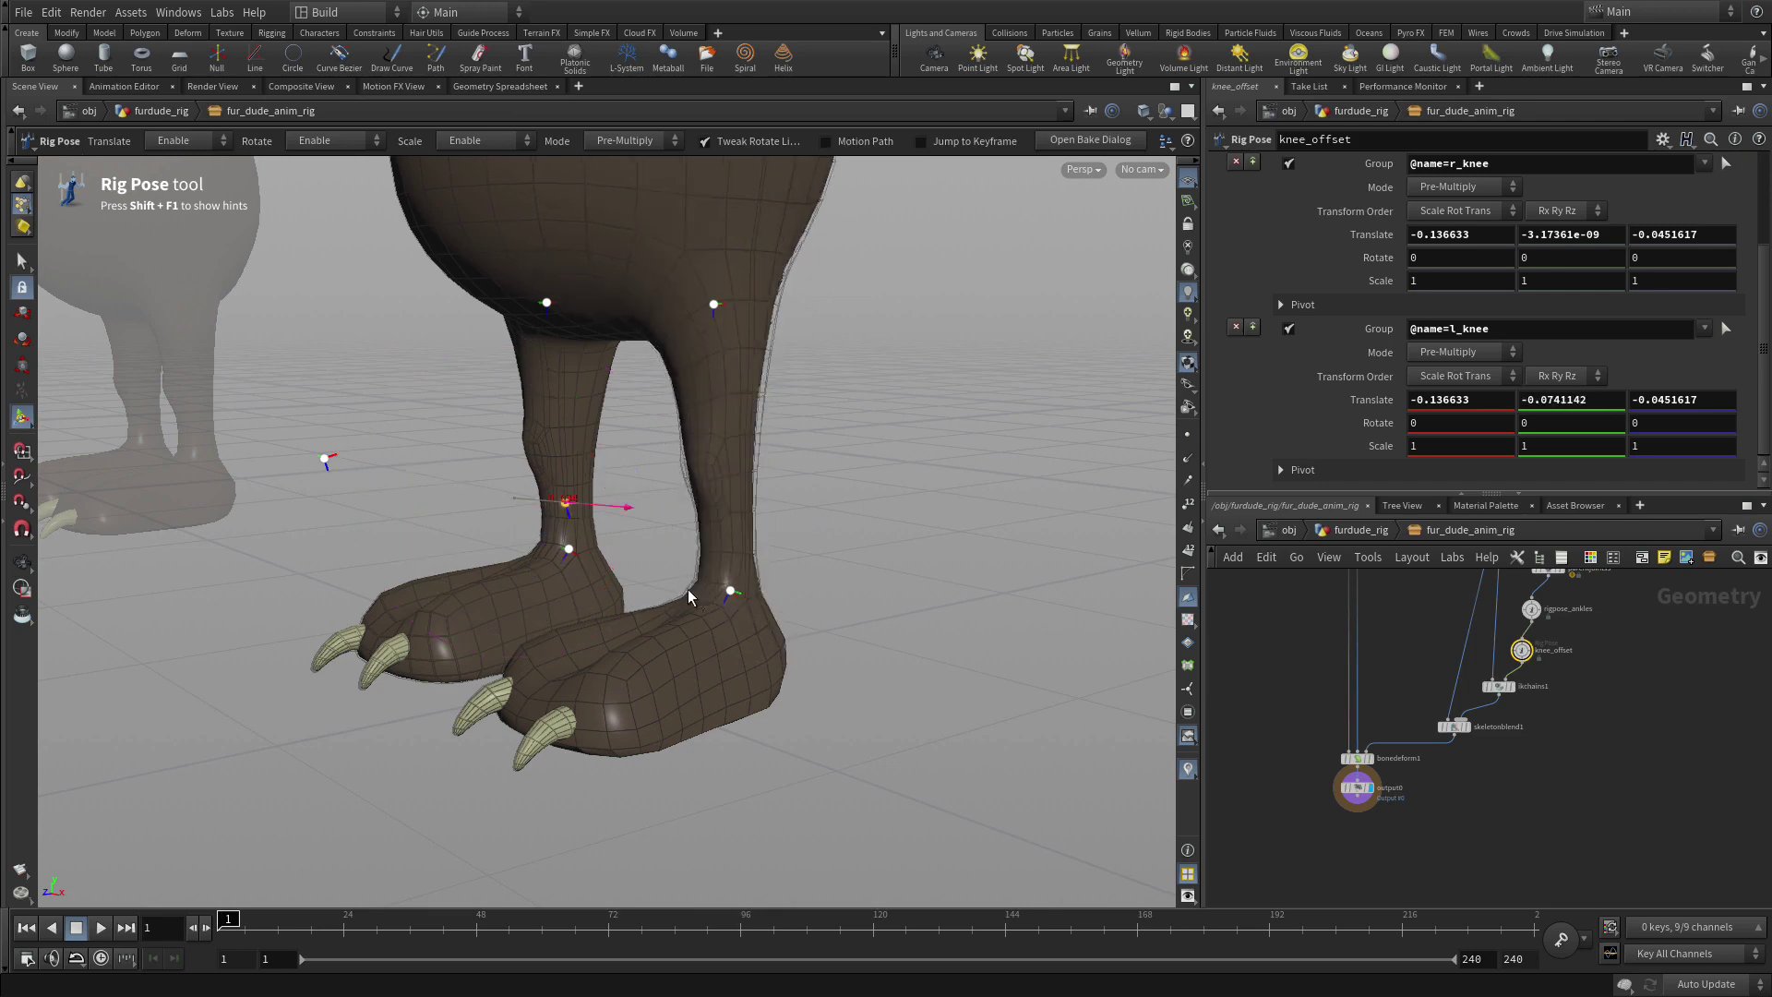
pyautogui.hotkey('ctrl', 'z')
pyautogui.hotkey('ctrl', 'z')
pyautogui.hotkey('ctrl', 'z')
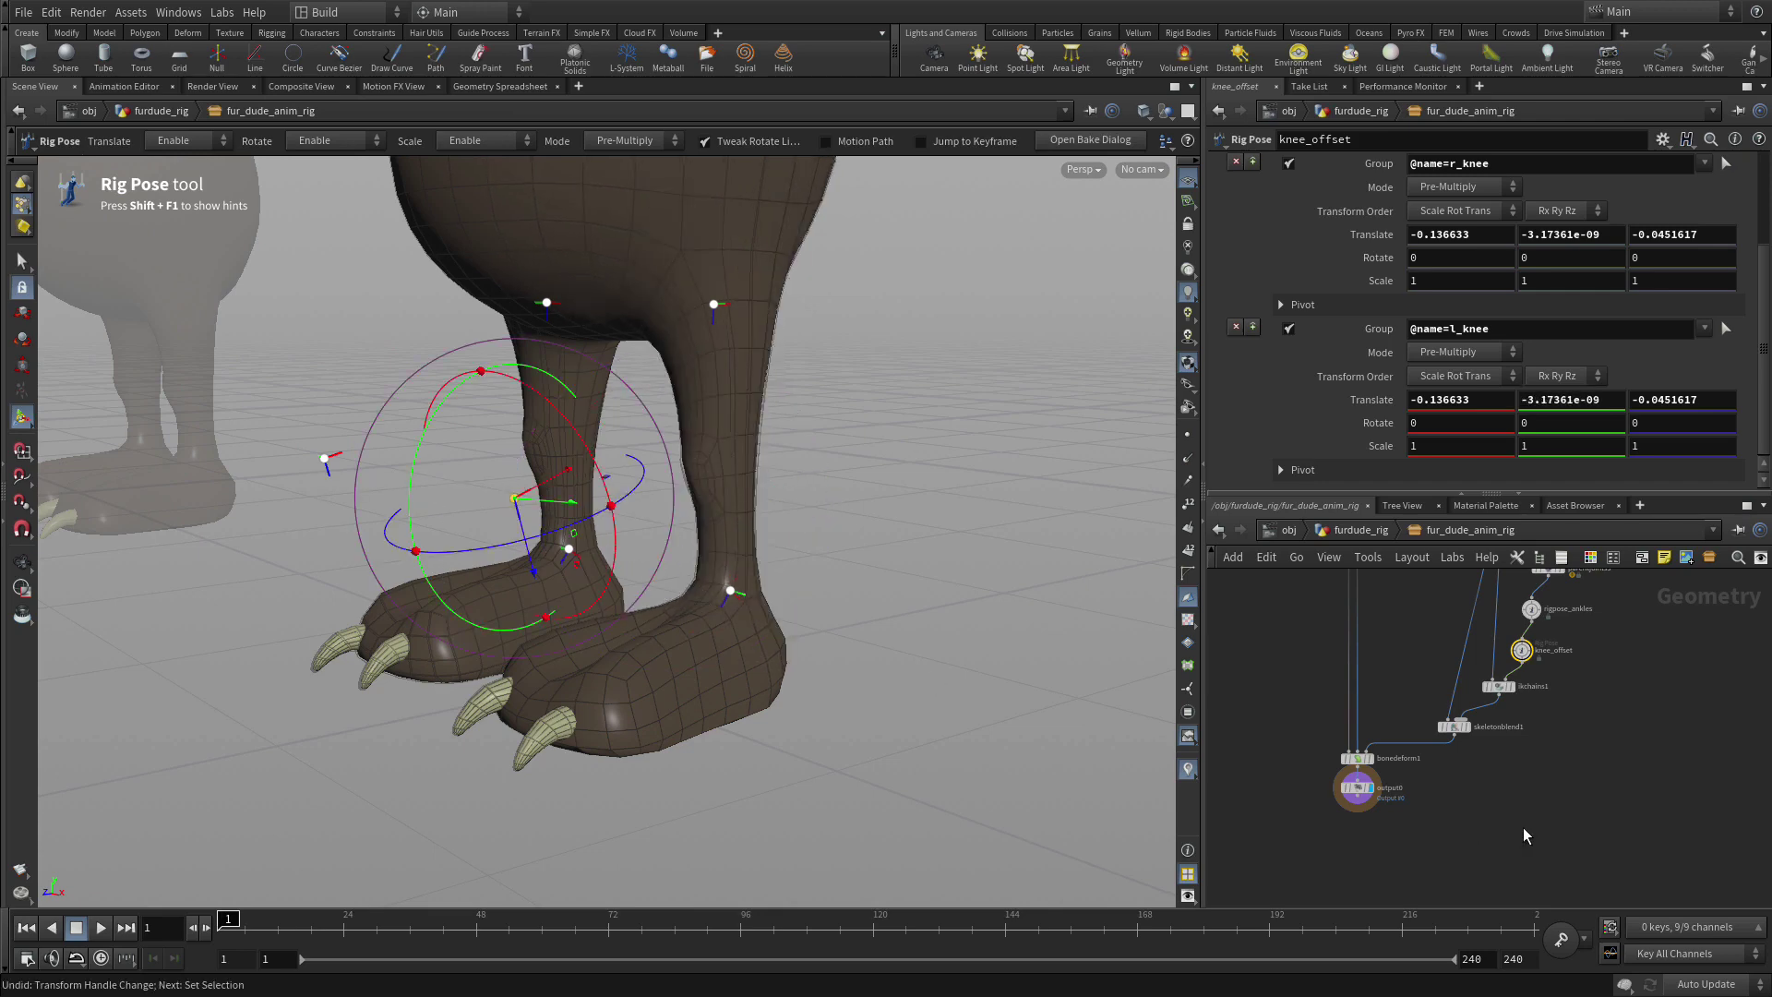
pyautogui.click(1527, 823)
pyautogui.press('space')
pyautogui.moveTo(1521, 826); pyautogui.dragTo(1488, 809)
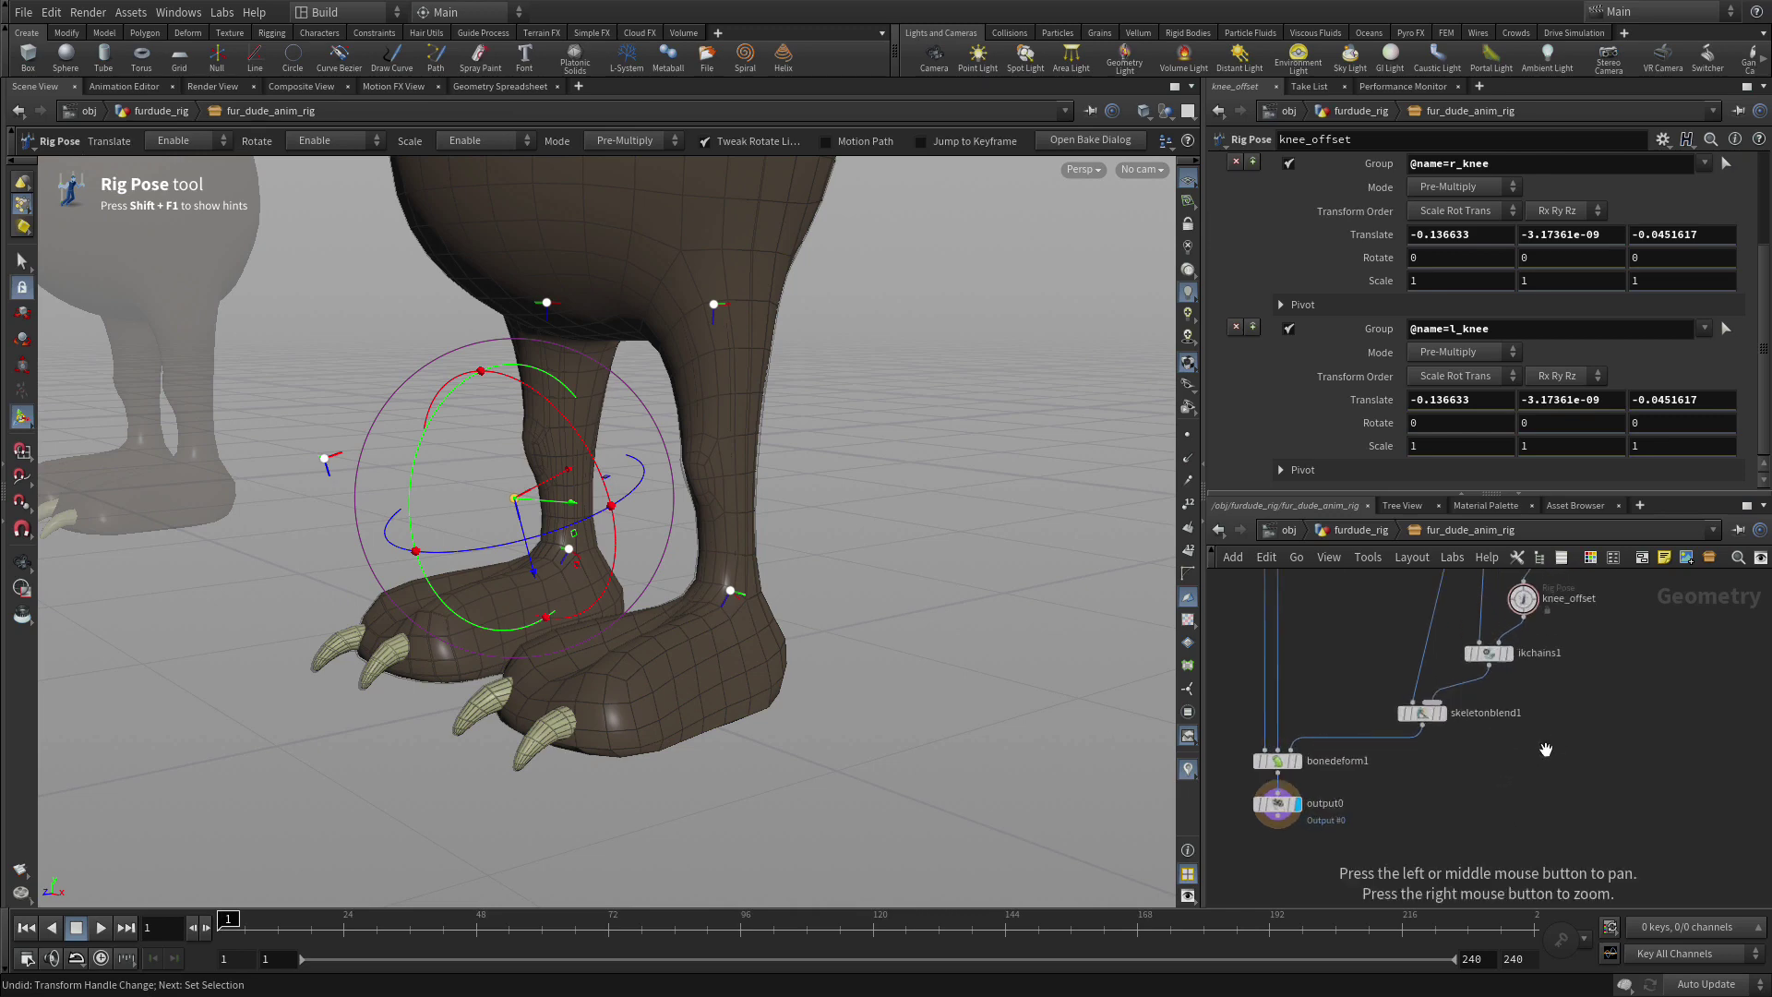
pyautogui.moveTo(1488, 810); pyautogui.dragTo(1595, 757, button='right')
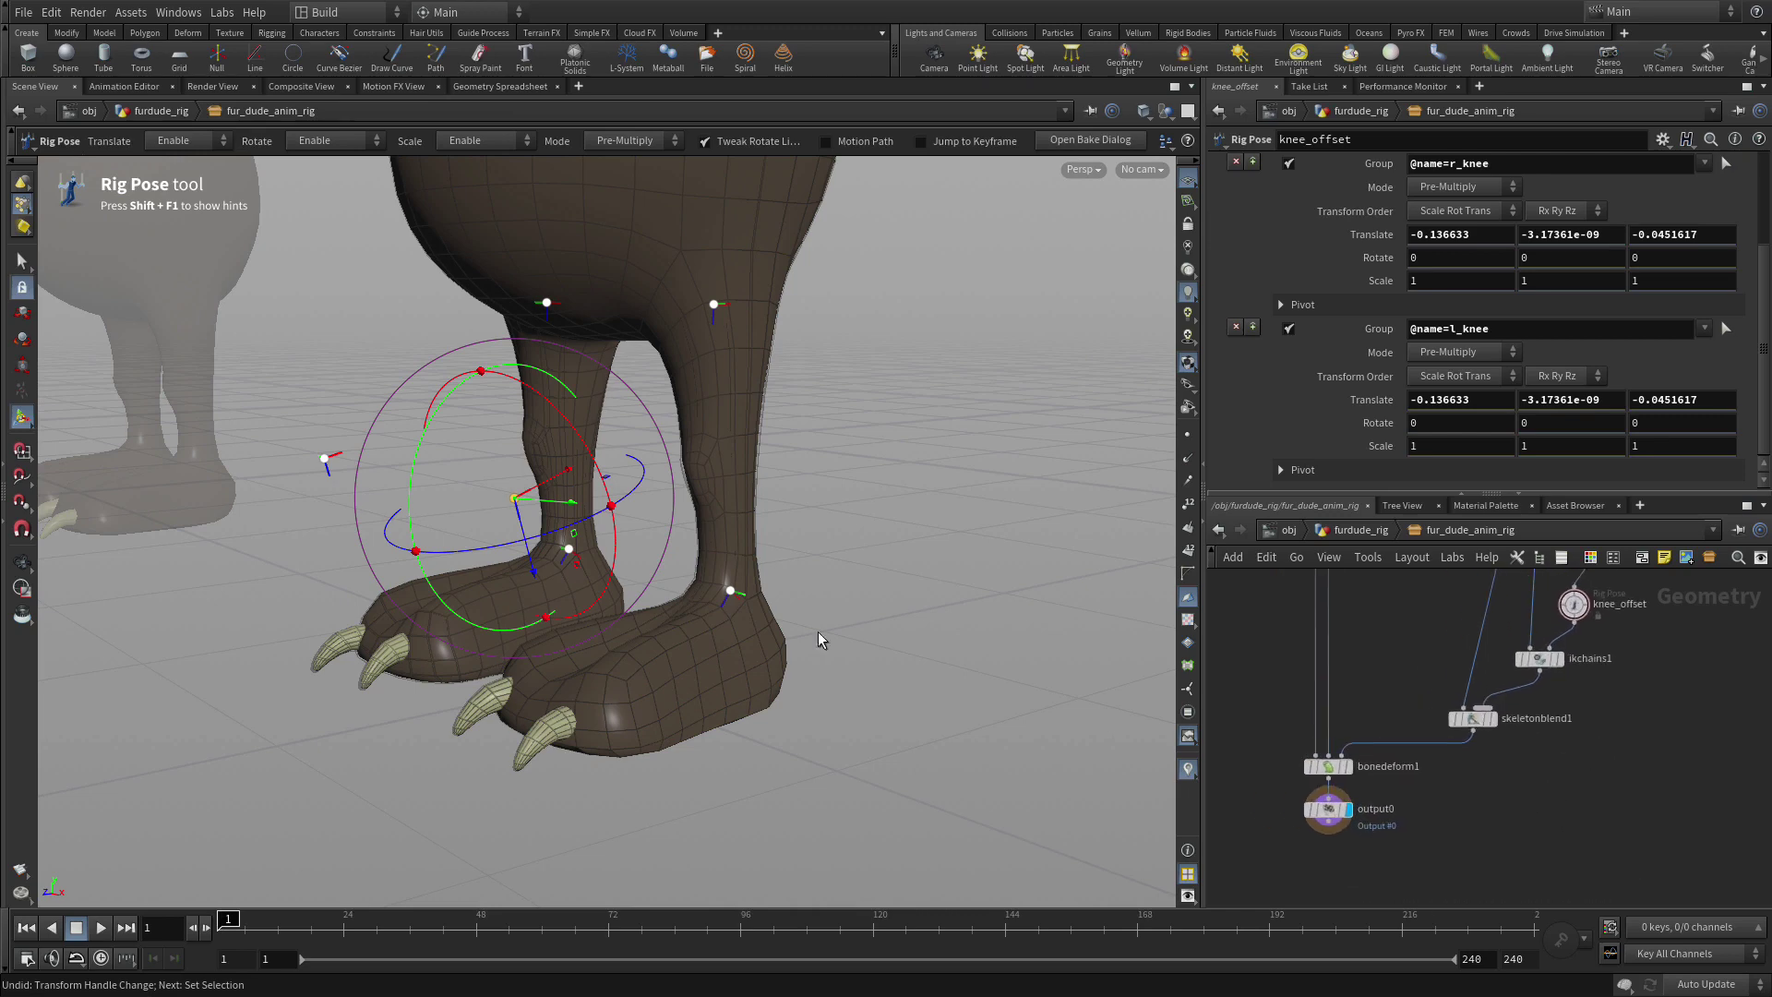